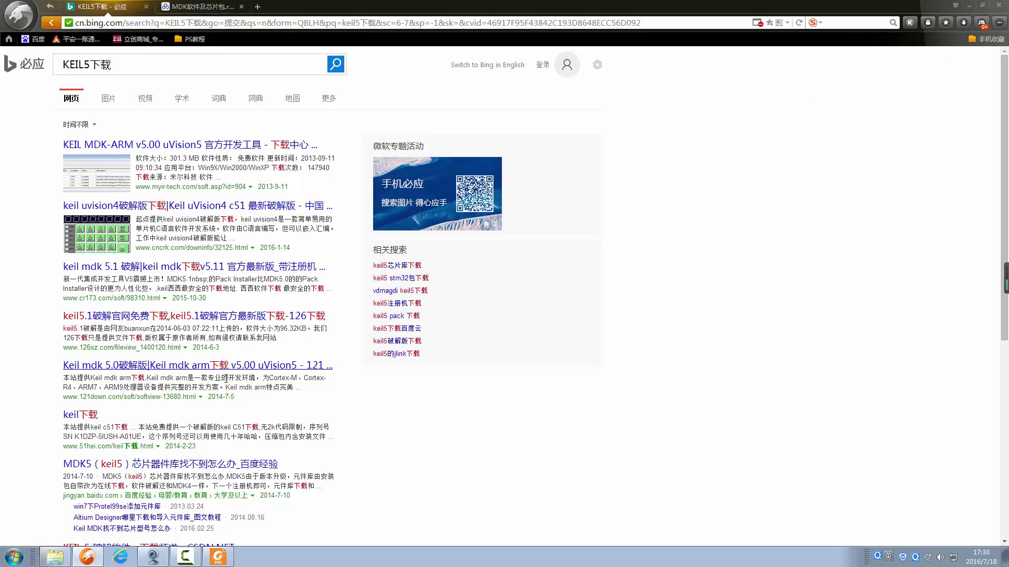
Step: Switch to the PDF guide, underline the pan.baidu.com link with the pencil, and view its shared MDK软件及芯片包.rar page in the browser
click(225, 557)
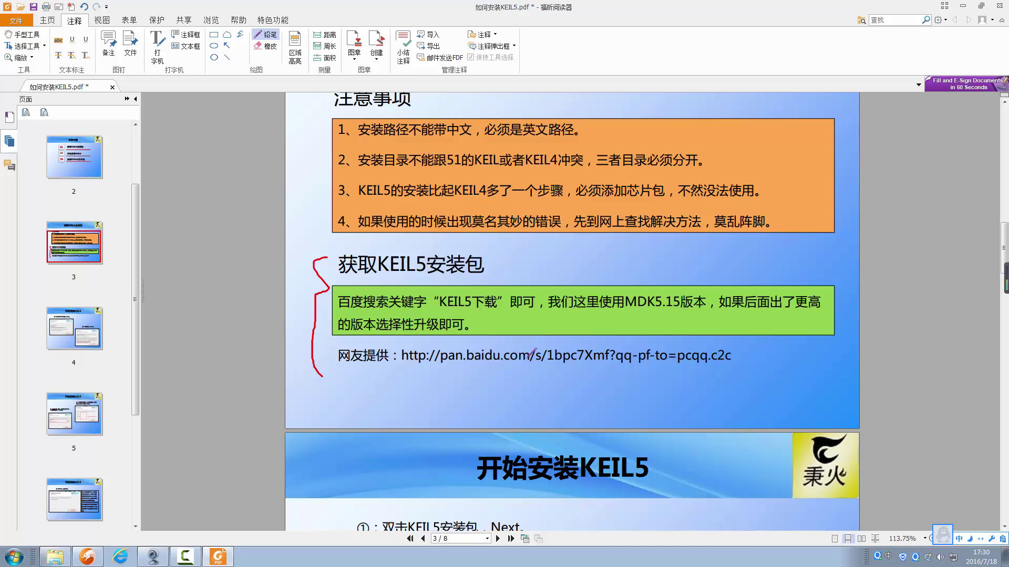
drag(347, 371, 678, 356)
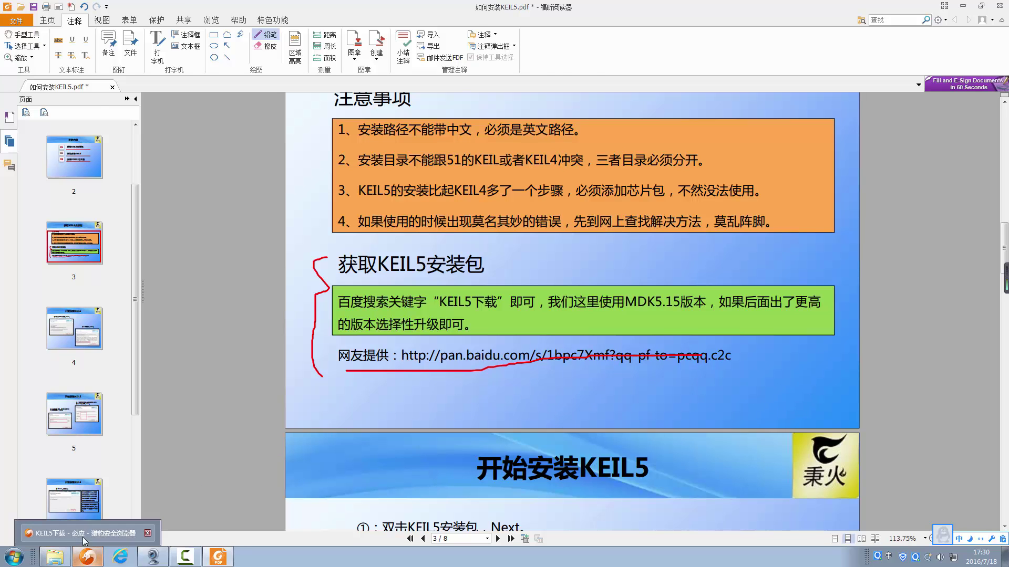
click(87, 559)
click(203, 8)
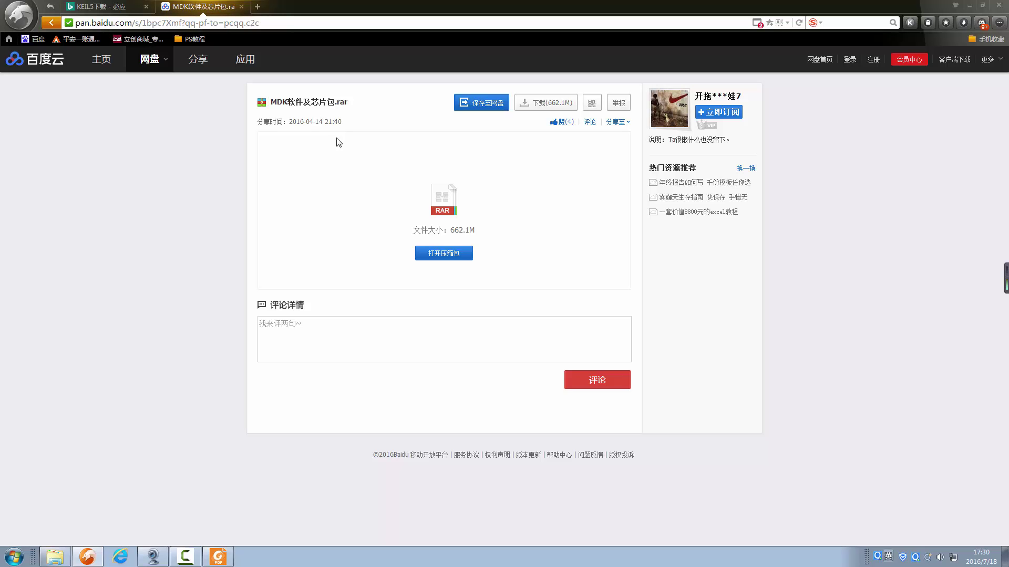
click(969, 5)
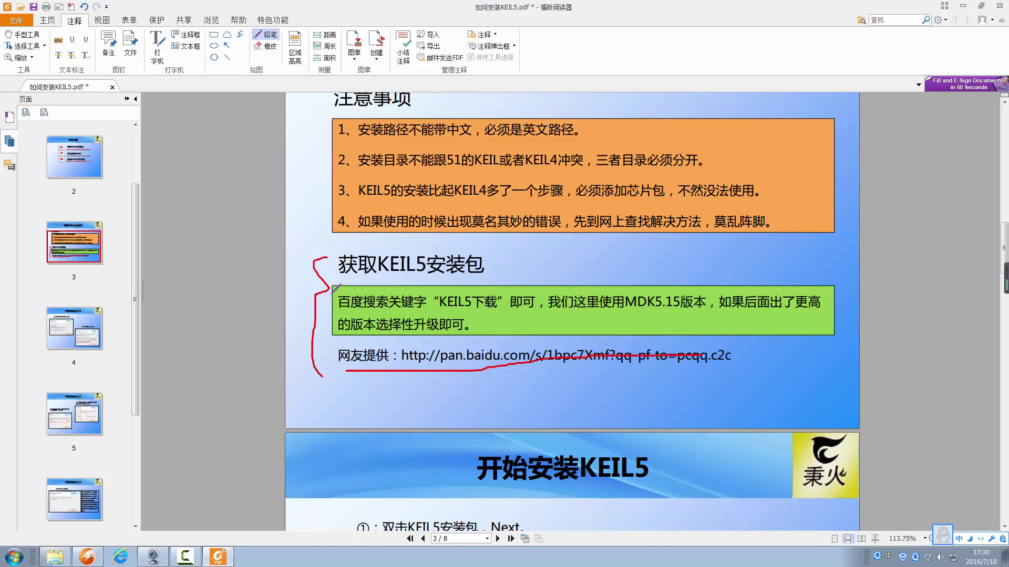
Step: Open the 新建文件夹 folder on the desktop and examine the installer, keygen and STM32F1xx pack files in it
key(super+d)
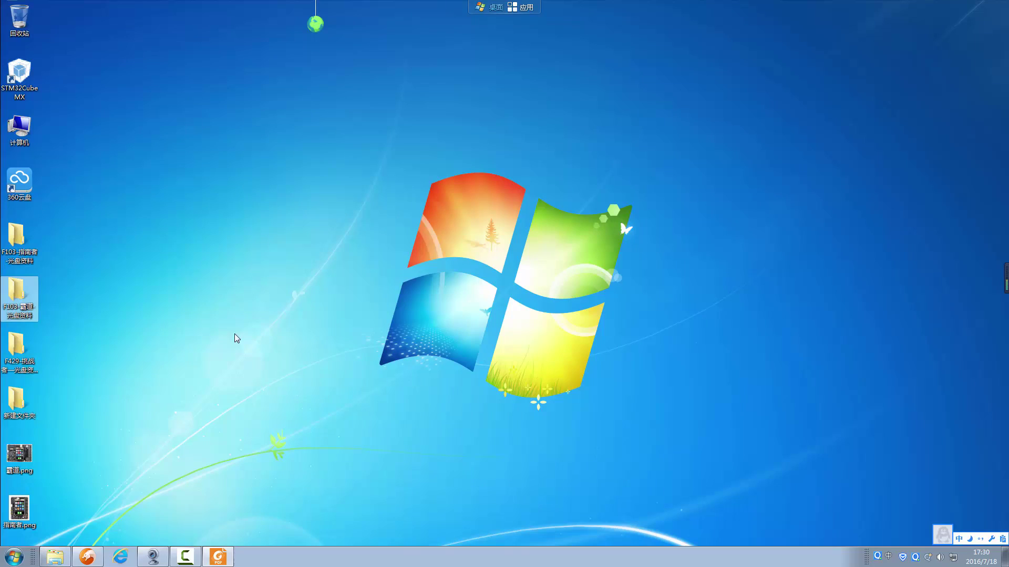
double_click(22, 399)
click(297, 132)
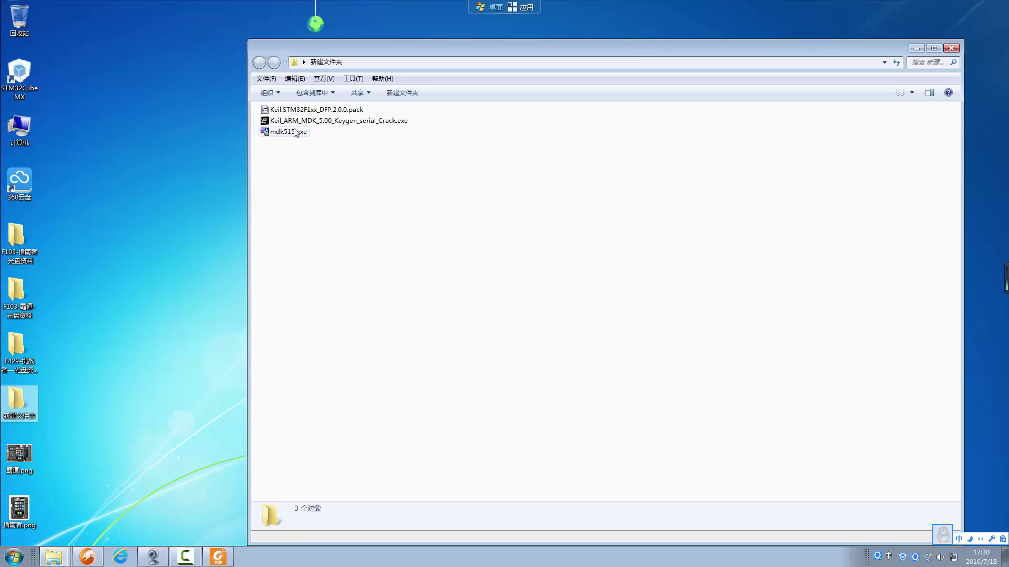
click(364, 180)
key(Home)
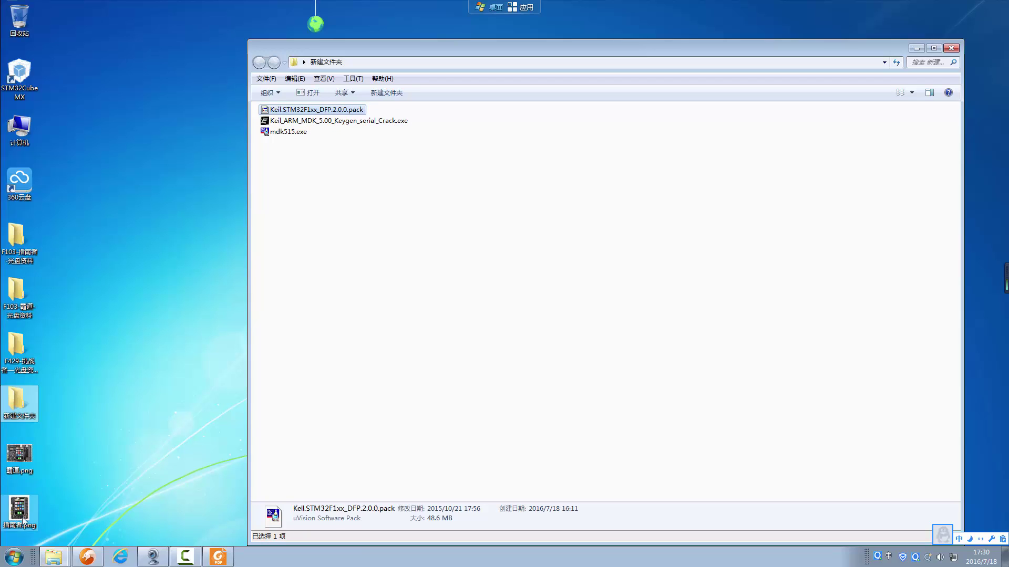
click(472, 259)
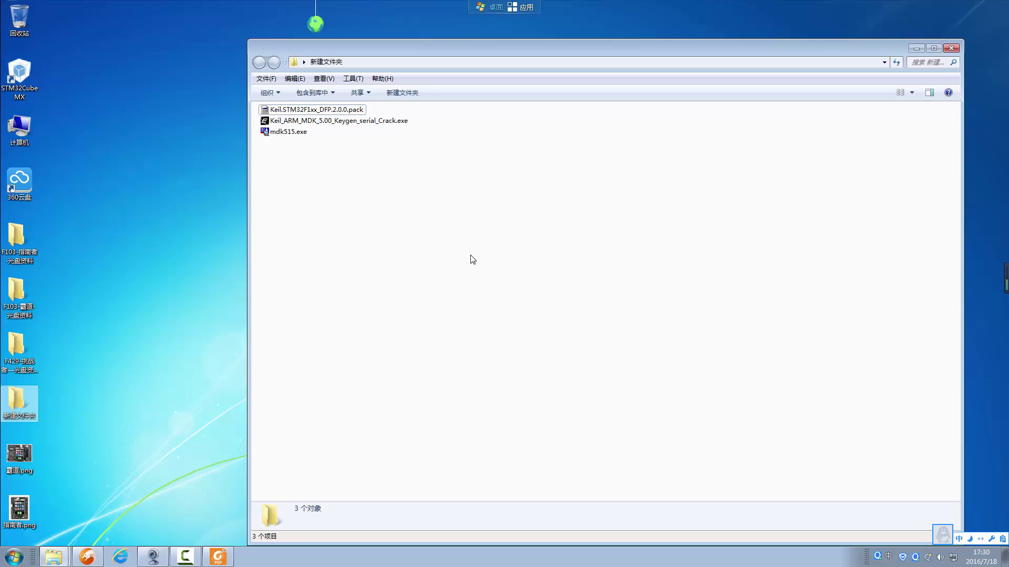
click(344, 111)
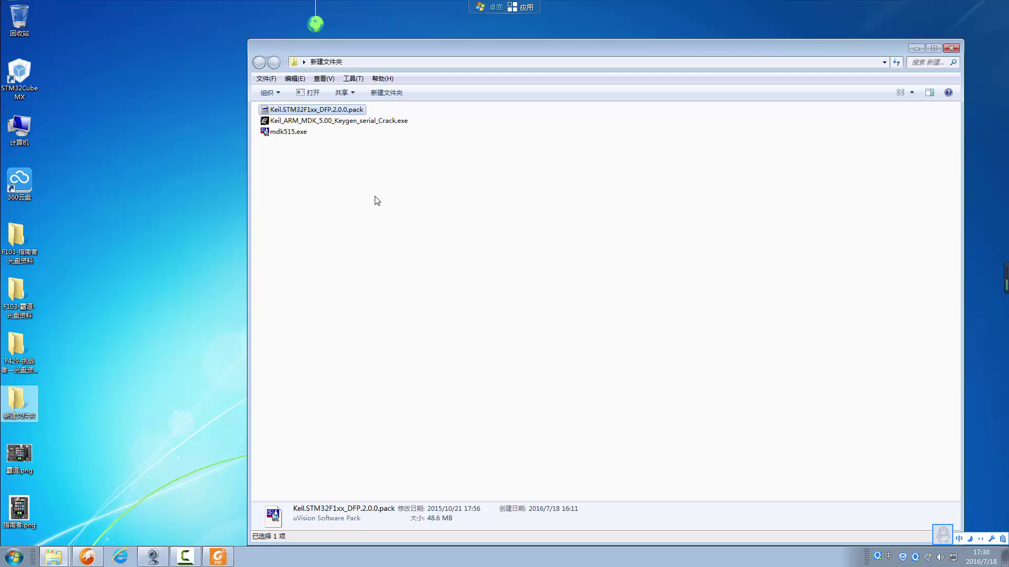
click(368, 121)
click(357, 109)
Step: Switch back to the PDF guide and draw a pencil tick over the 开始安装KEIL5 title on page 4
click(218, 557)
scroll(630, 254, down, 5)
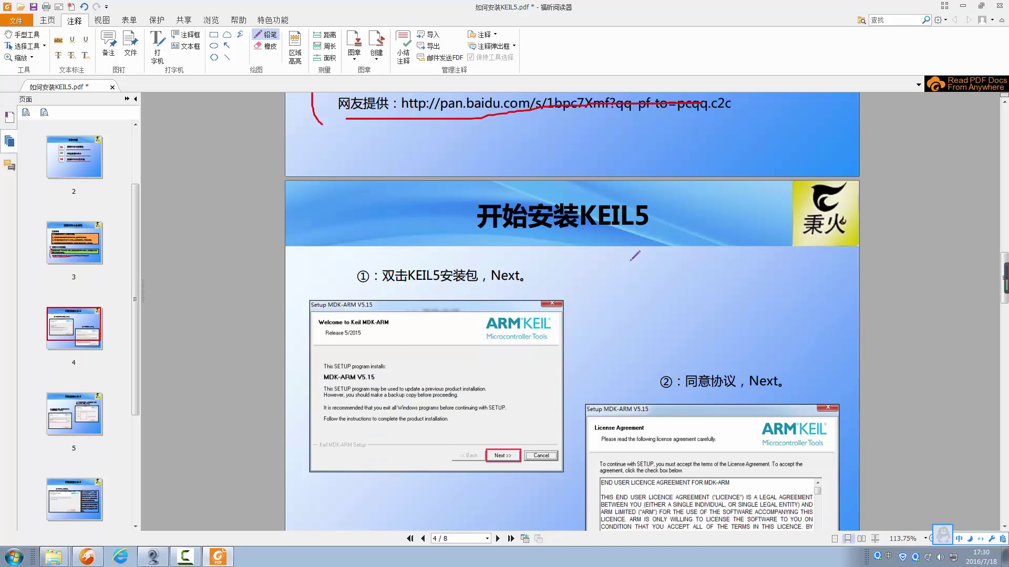
scroll(653, 268, down, 1)
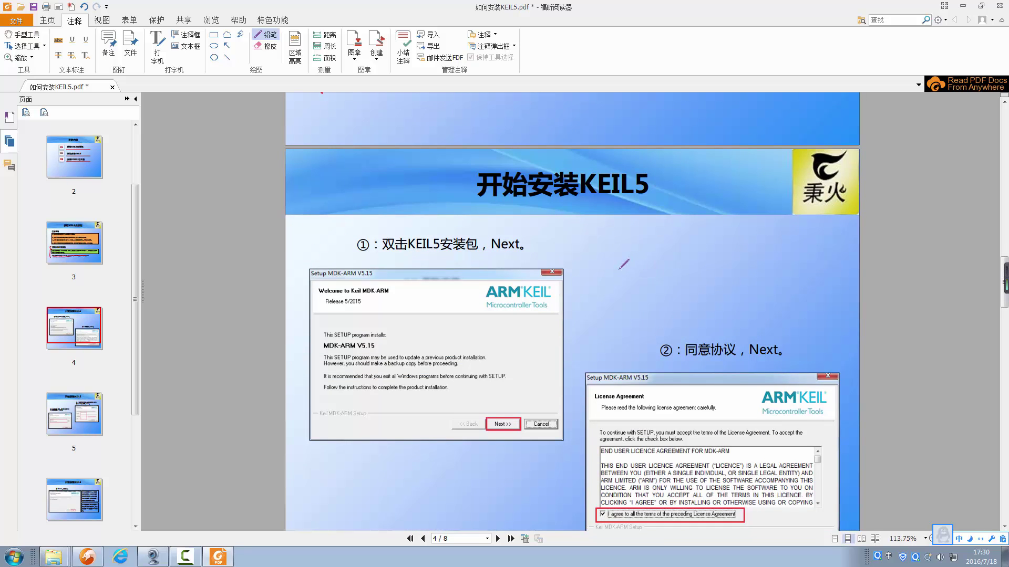
drag(612, 175, 647, 168)
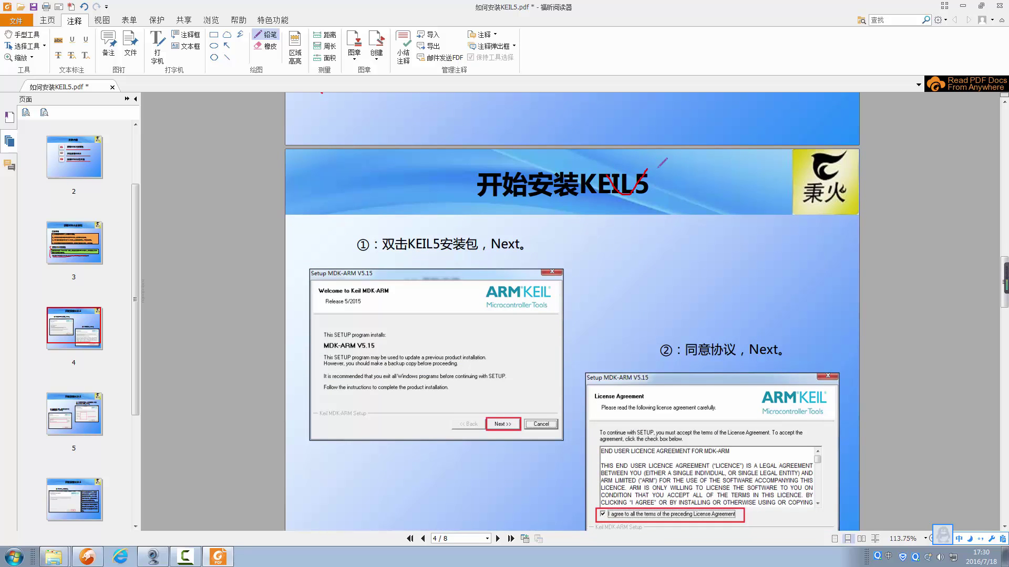
Step: Return to the 新建文件夹 folder and run mdk515.exe as administrator
click(959, 6)
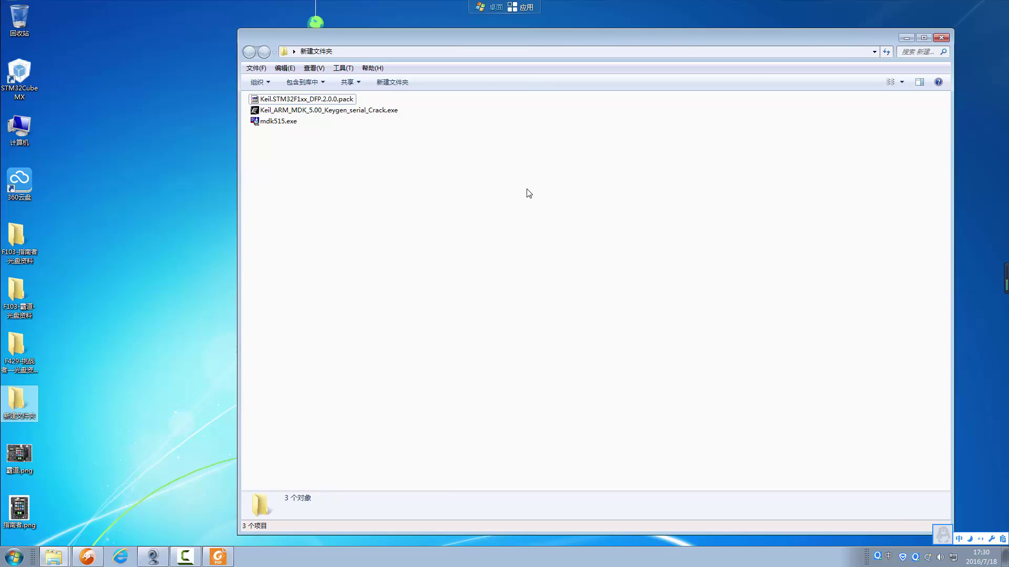
click(278, 123)
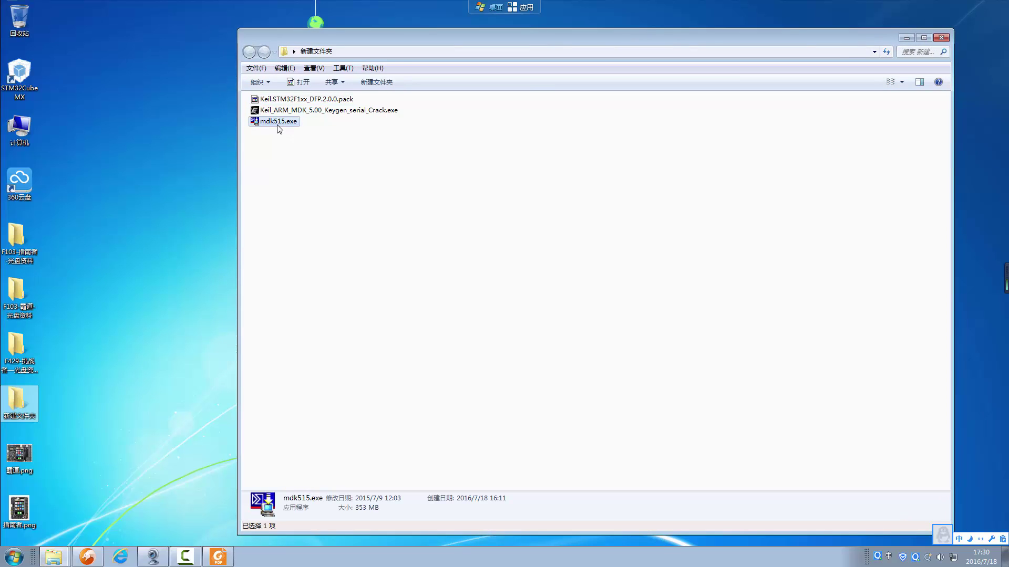
right_click(279, 128)
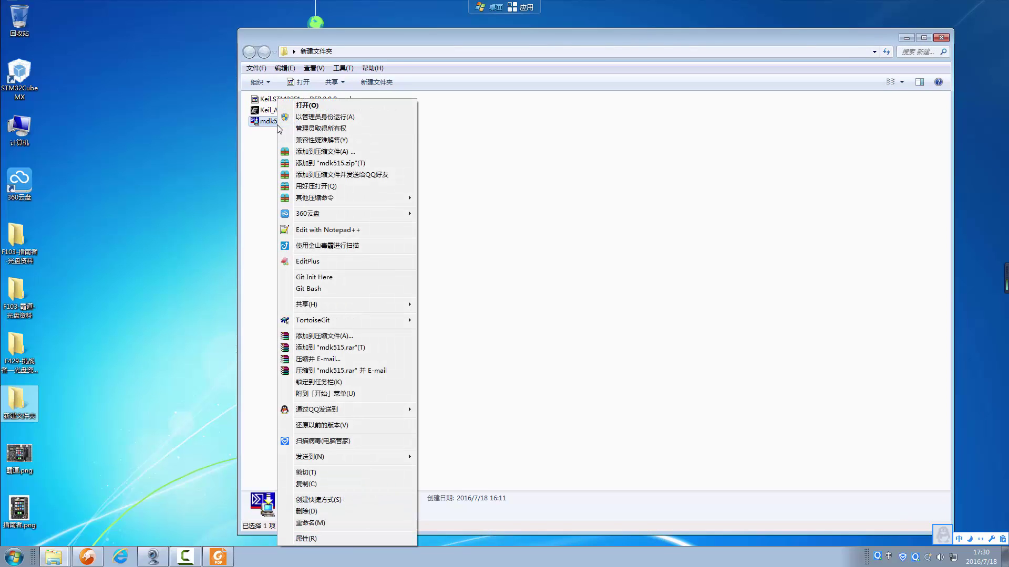
click(330, 117)
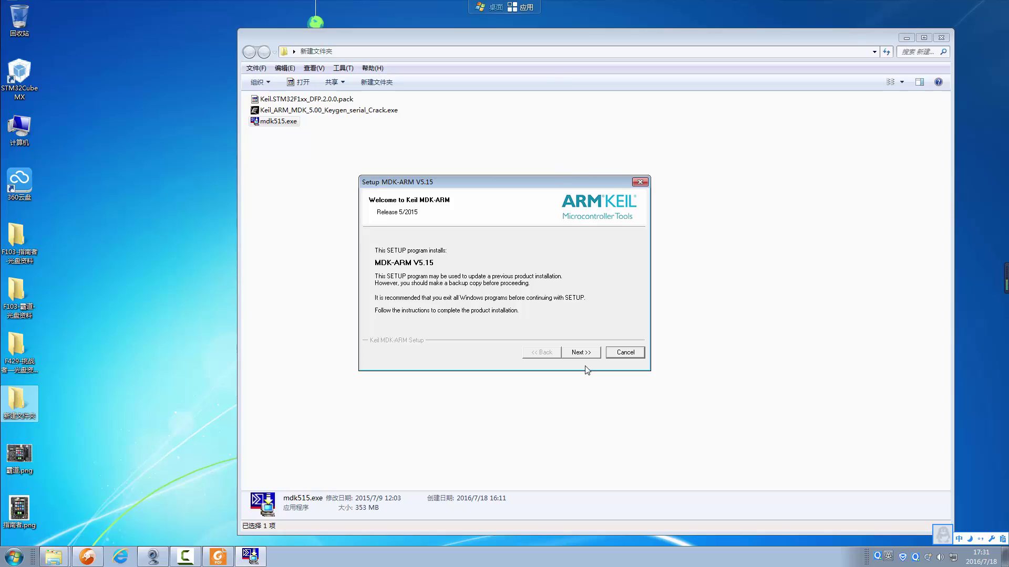
Step: Accept the MDK-ARM license agreement and keep C:\Keil_v5 and C:\Keil_v5\ARM\PACK as the destination folders
click(581, 353)
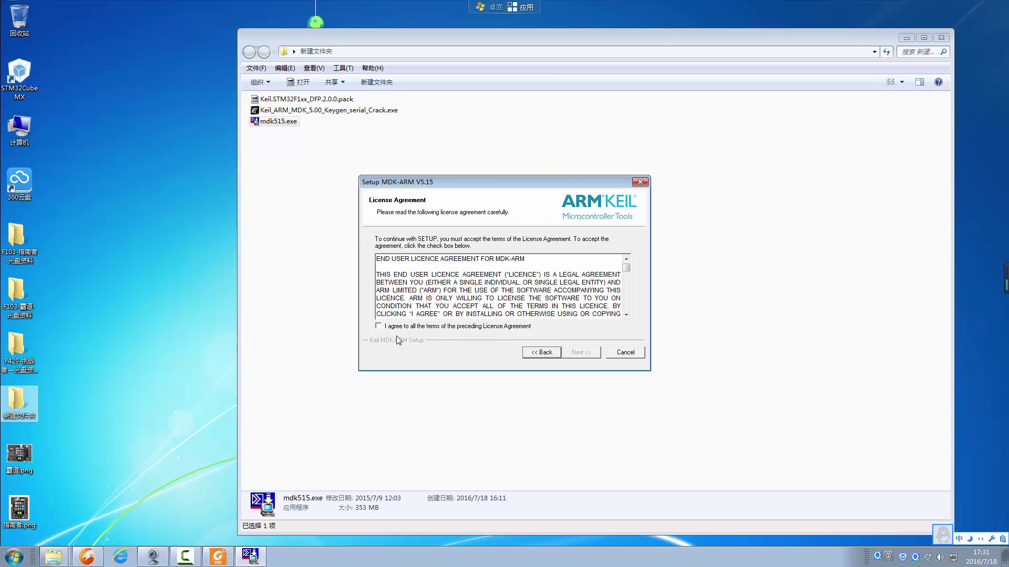
click(579, 353)
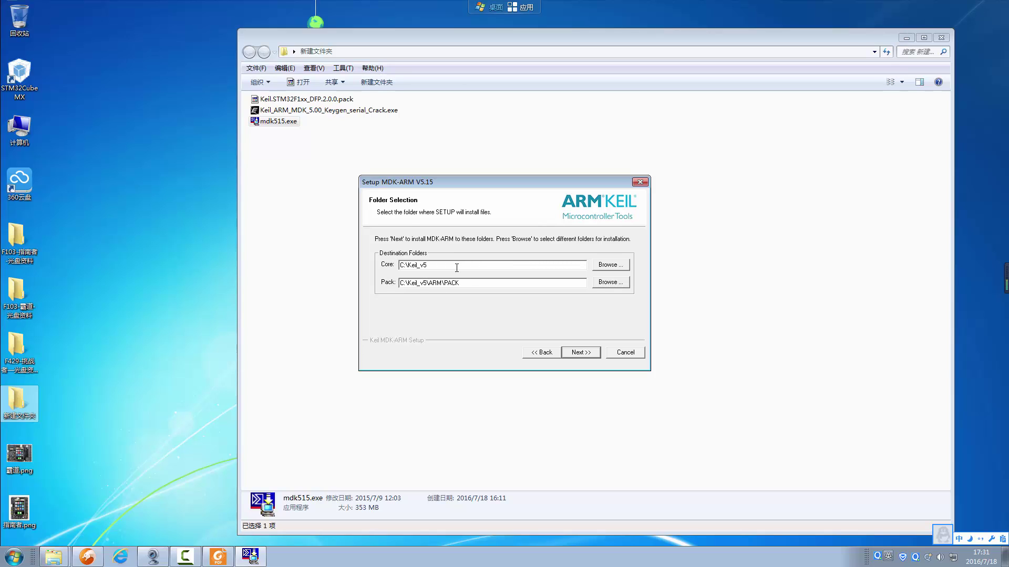
drag(508, 187, 521, 185)
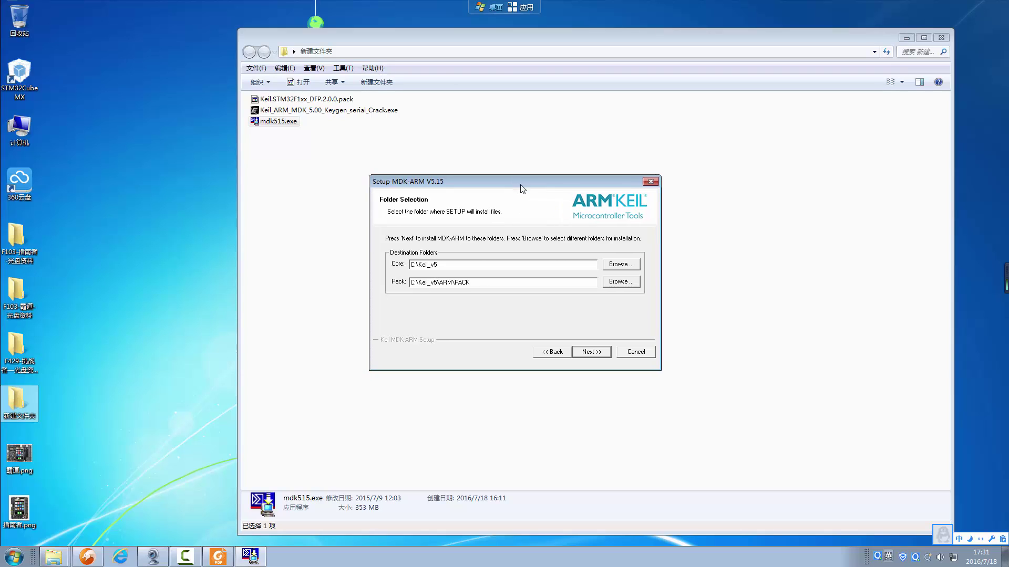
key(shift)
click(586, 349)
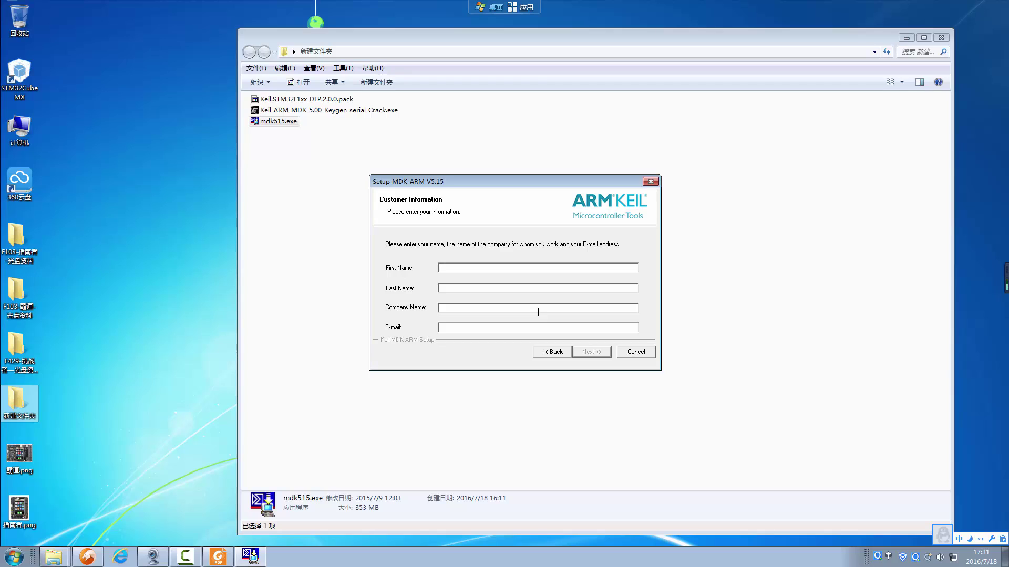
Step: Fill in the customer information, start the MDK-ARM installation, and move the progress window aside
click(513, 289)
click(581, 351)
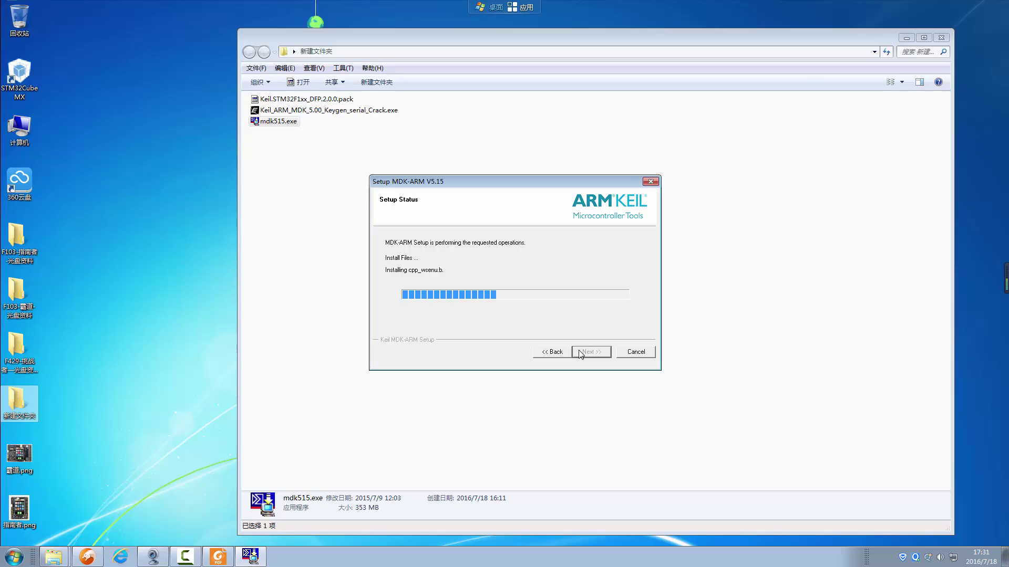
drag(553, 182, 573, 181)
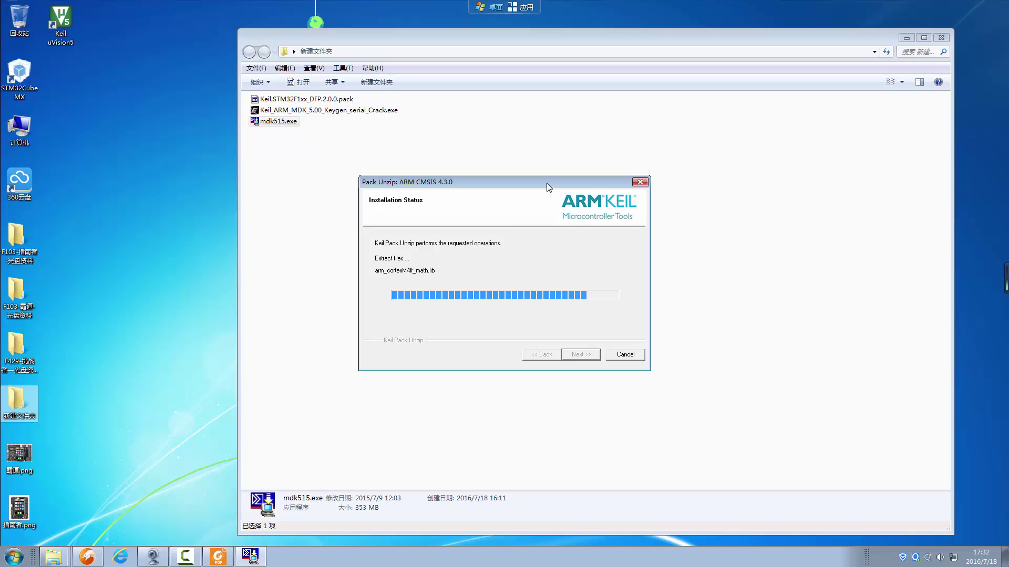
drag(531, 182, 260, 170)
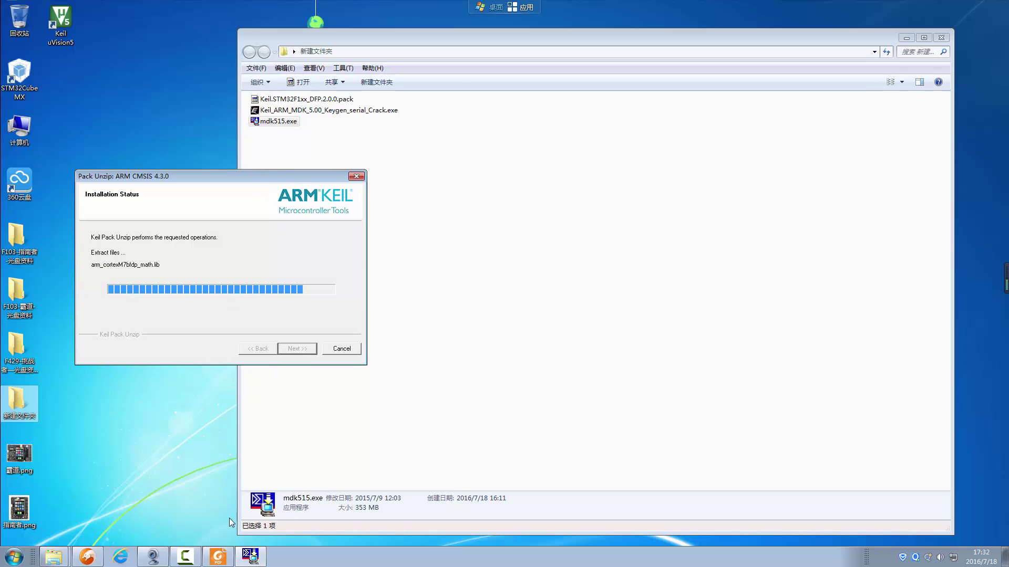
Step: Switch to the PDF guide and circle the 安装STM32芯片包 title on page 7 with the pencil
key(alt+Tab)
scroll(608, 260, down, 15)
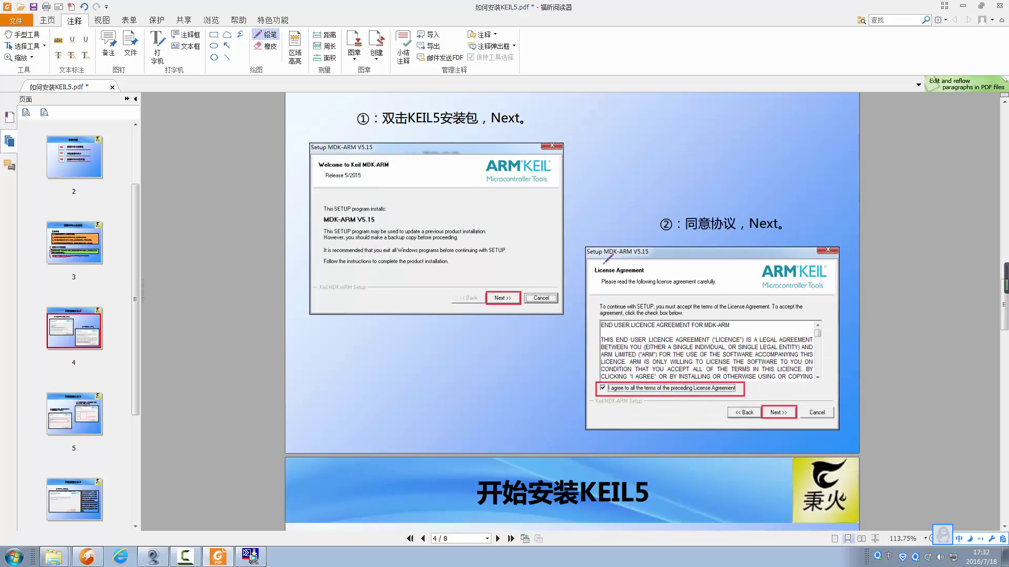
scroll(607, 260, down, 5)
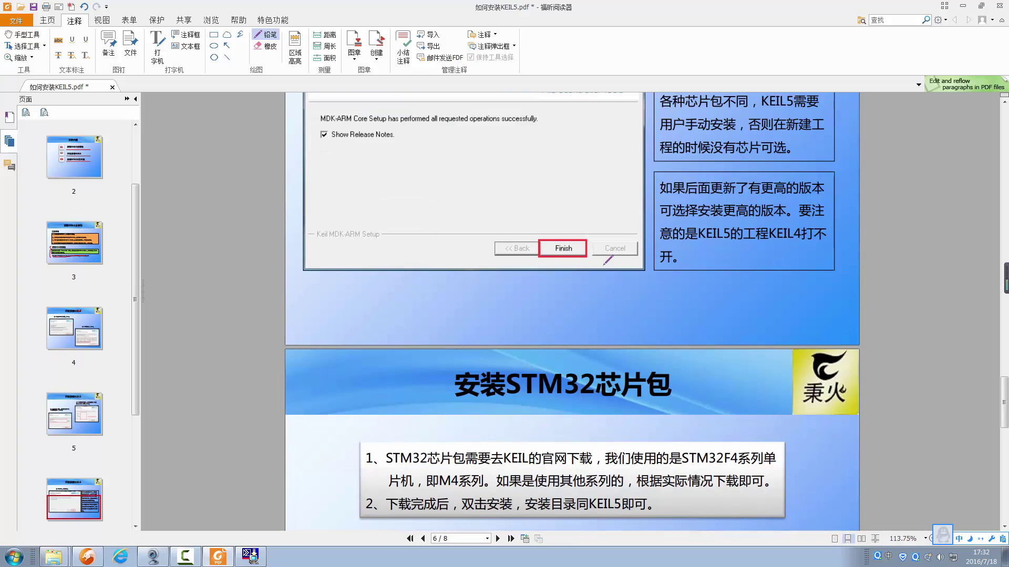
scroll(608, 260, up, 2)
scroll(608, 259, down, 4)
scroll(607, 259, down, 2)
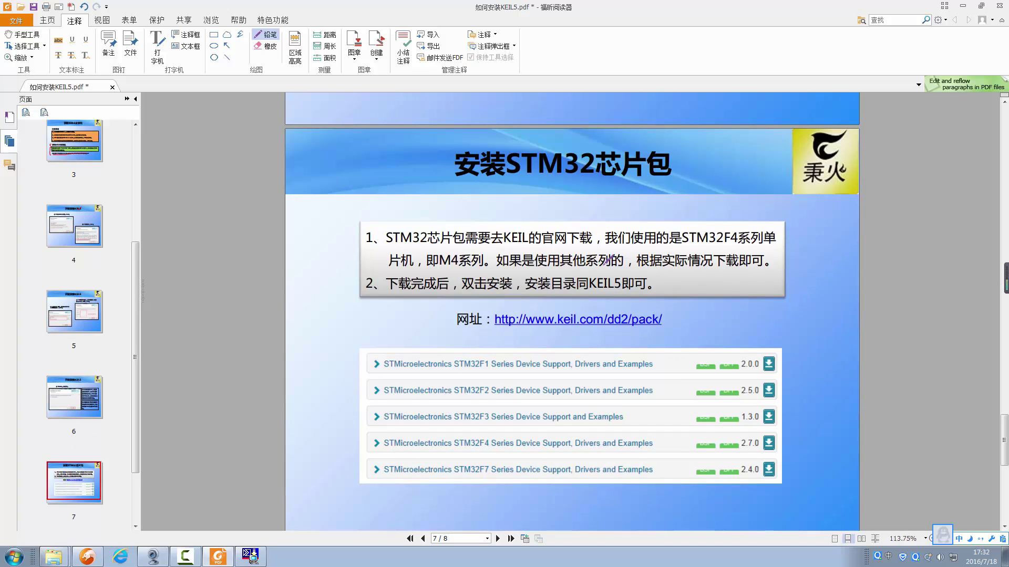
scroll(606, 262, up, 1)
mouse_move(445, 226)
mouse_down()
mouse_move(547, 195)
mouse_move(578, 250)
mouse_move(442, 234)
mouse_move(449, 213)
mouse_up()
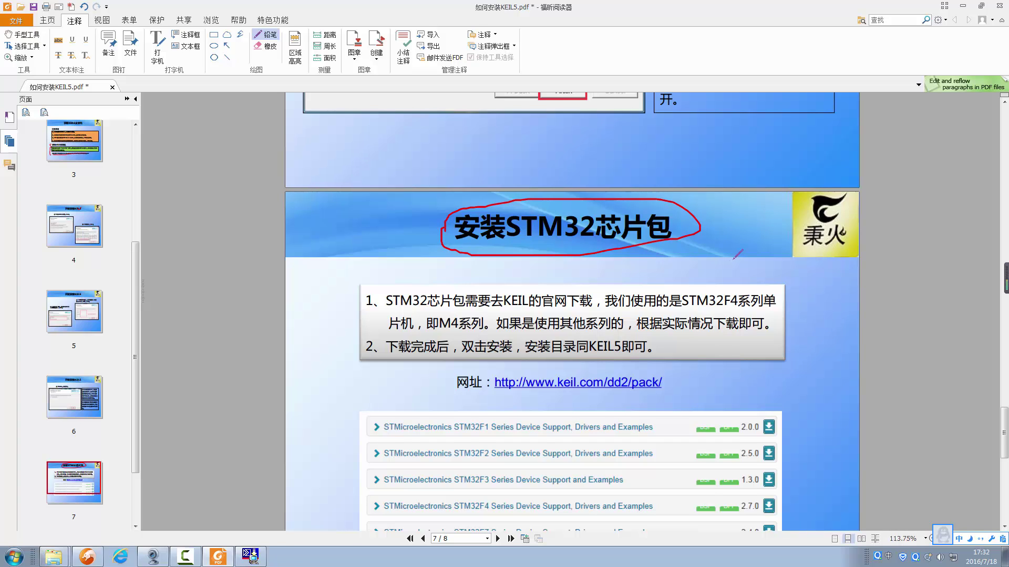
Step: Underline the Keil website download, STM32F4 series and M4 series phrases in note 1, and circle the installation instruction in note 2
scroll(738, 254, down, 1)
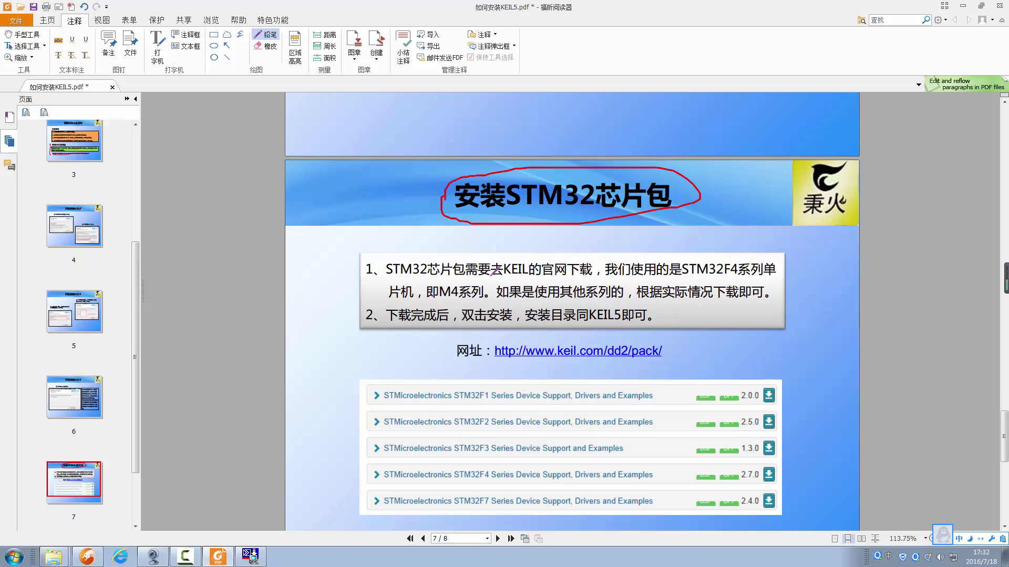
drag(490, 275, 591, 273)
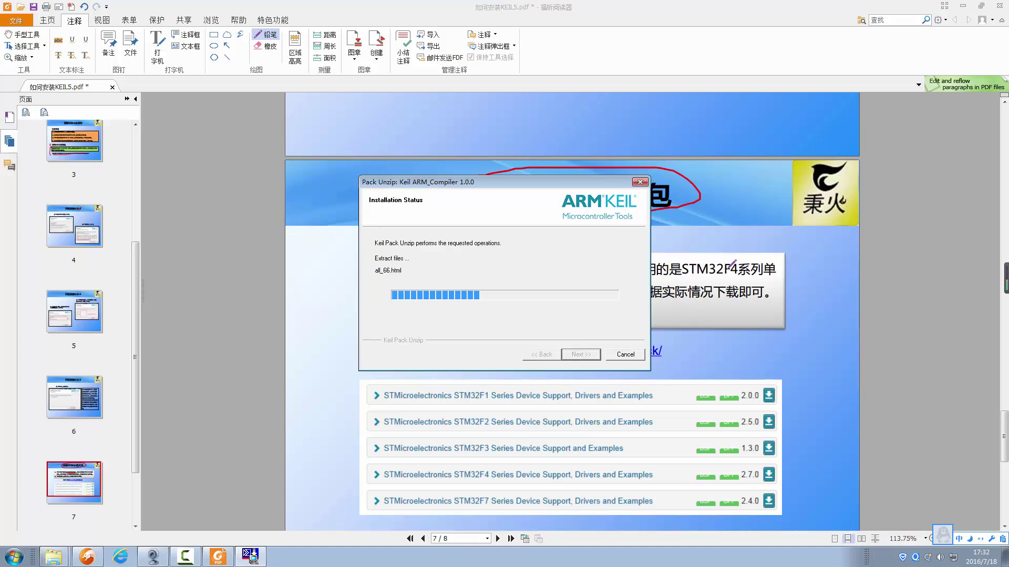
scroll(739, 272, down, 1)
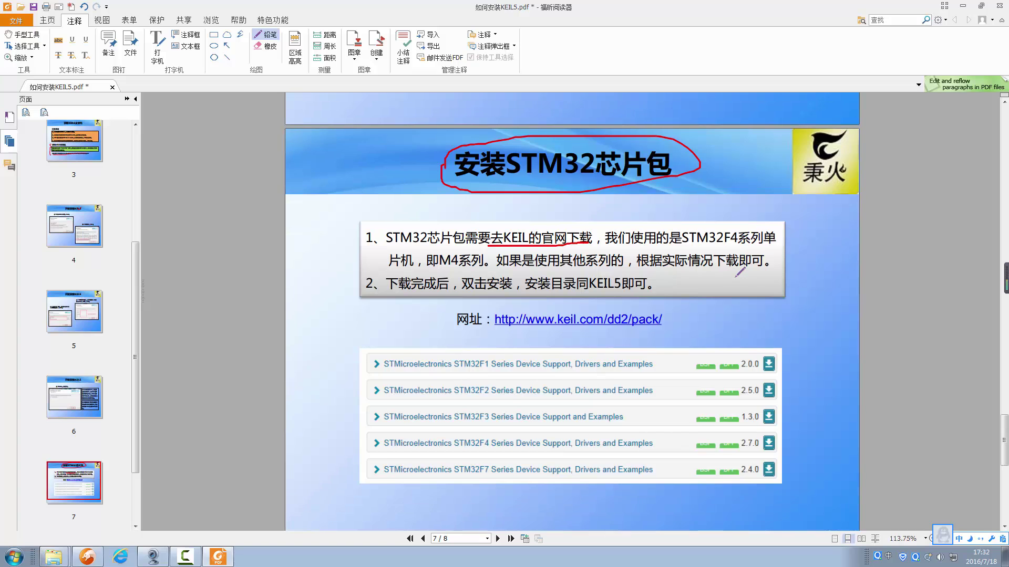
drag(618, 246, 758, 244)
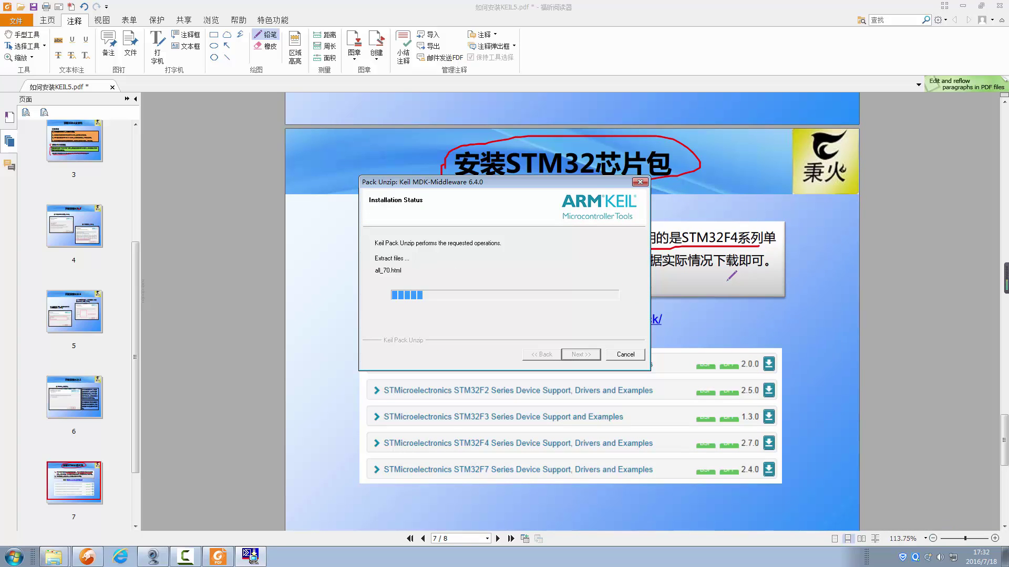
drag(387, 269, 487, 265)
scroll(714, 351, down, 1)
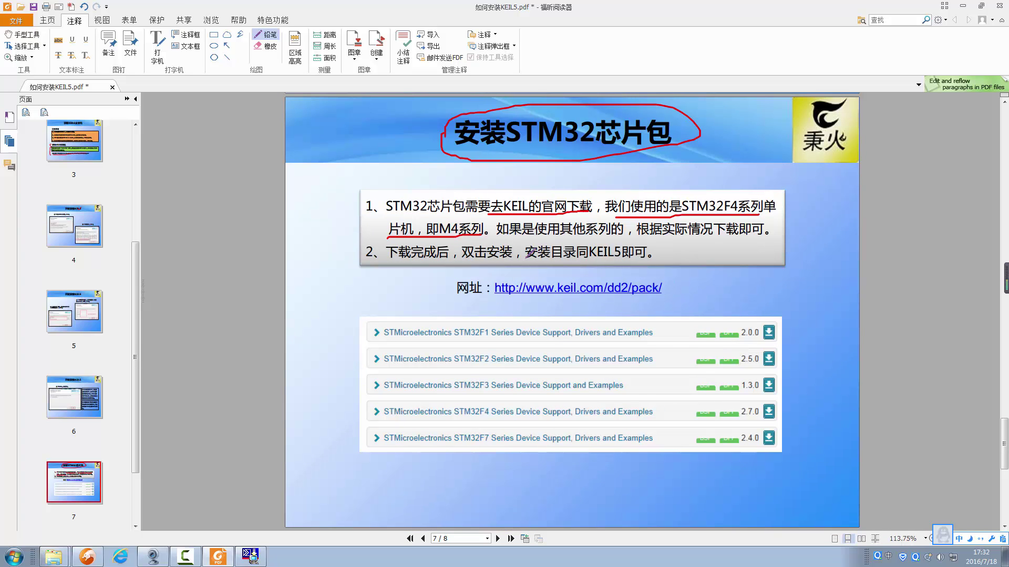
mouse_move(465, 258)
mouse_down()
mouse_move(667, 251)
mouse_move(494, 231)
mouse_move(614, 260)
mouse_up()
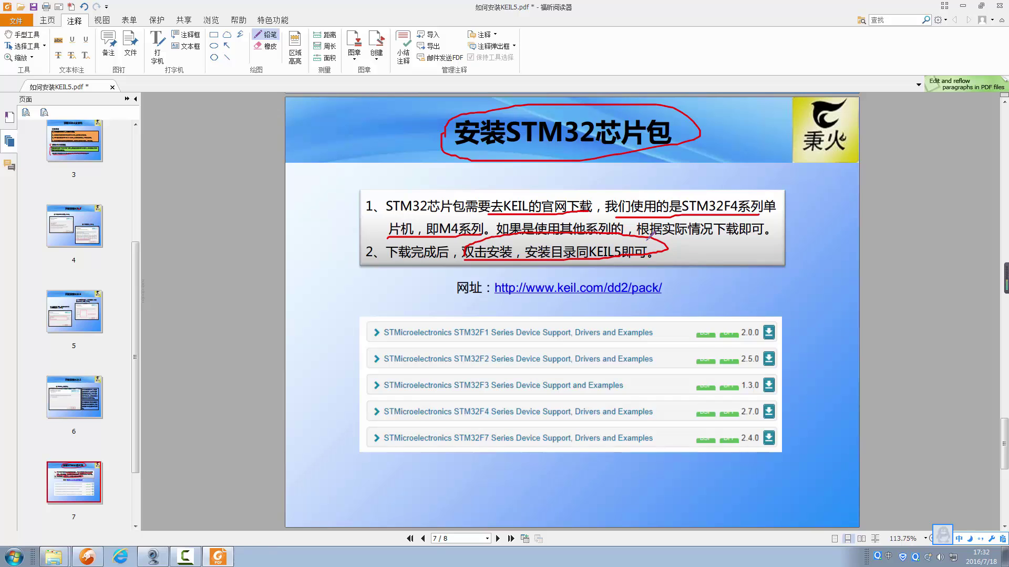
click(18, 48)
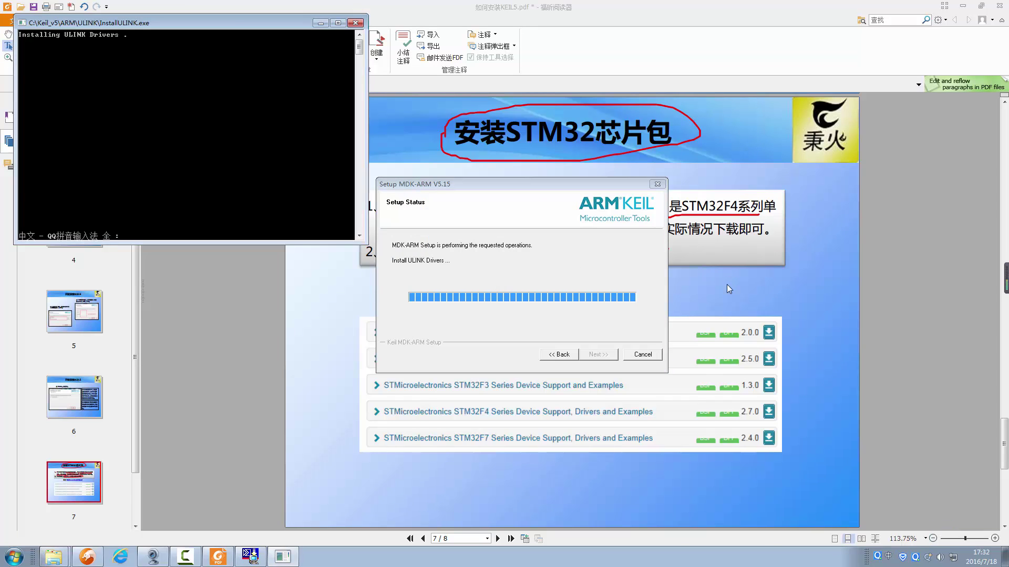
drag(494, 288, 661, 284)
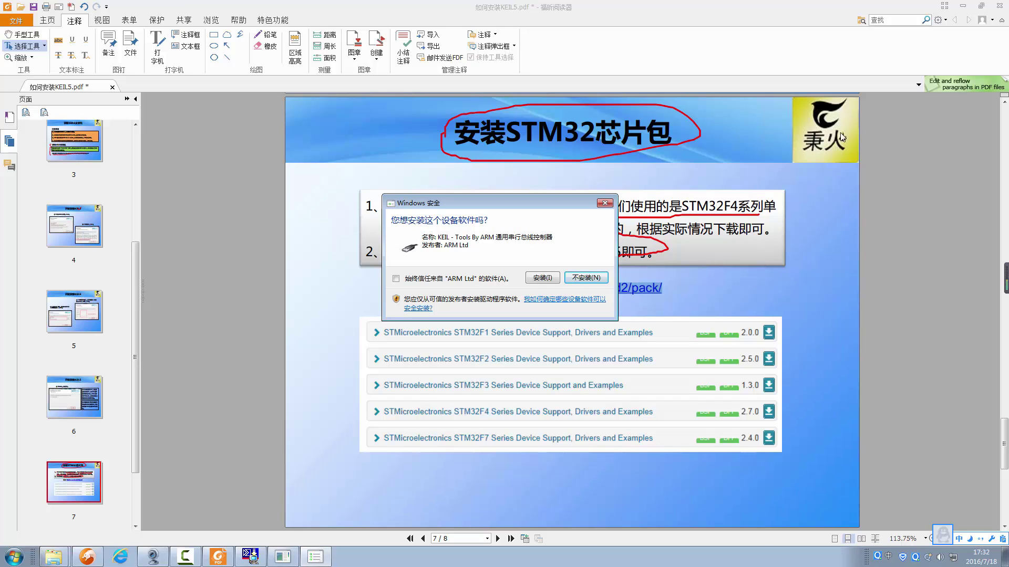
Step: Minimize the PDF guide and move the Windows driver security prompt and the InstallULINK console window apart
click(962, 5)
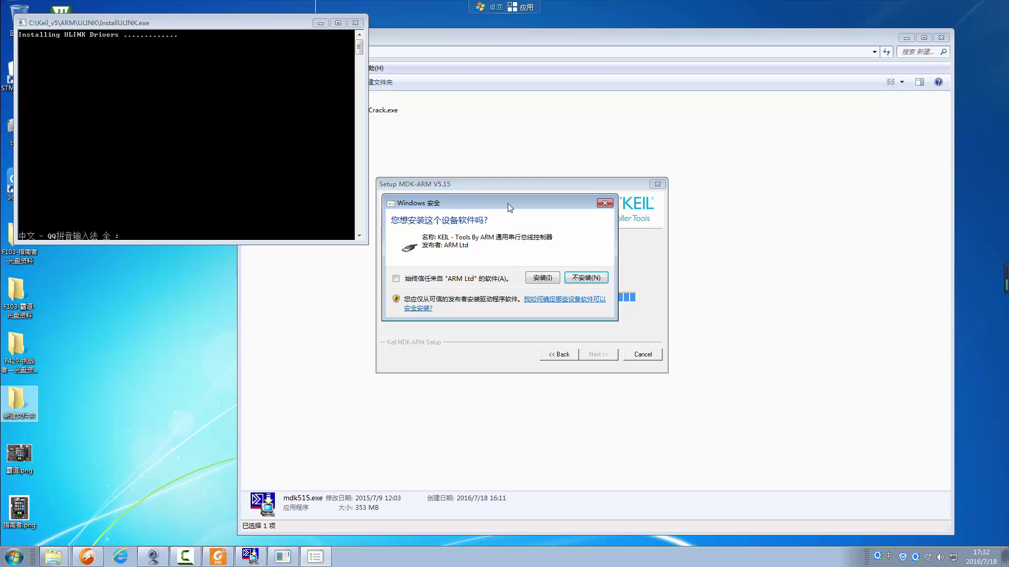
drag(512, 206, 667, 120)
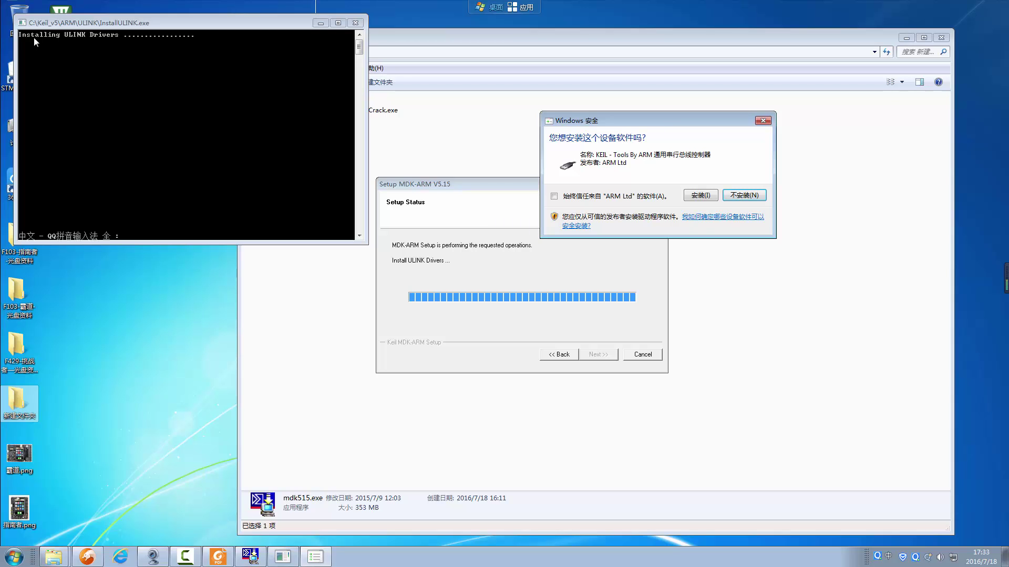
drag(190, 27, 303, 85)
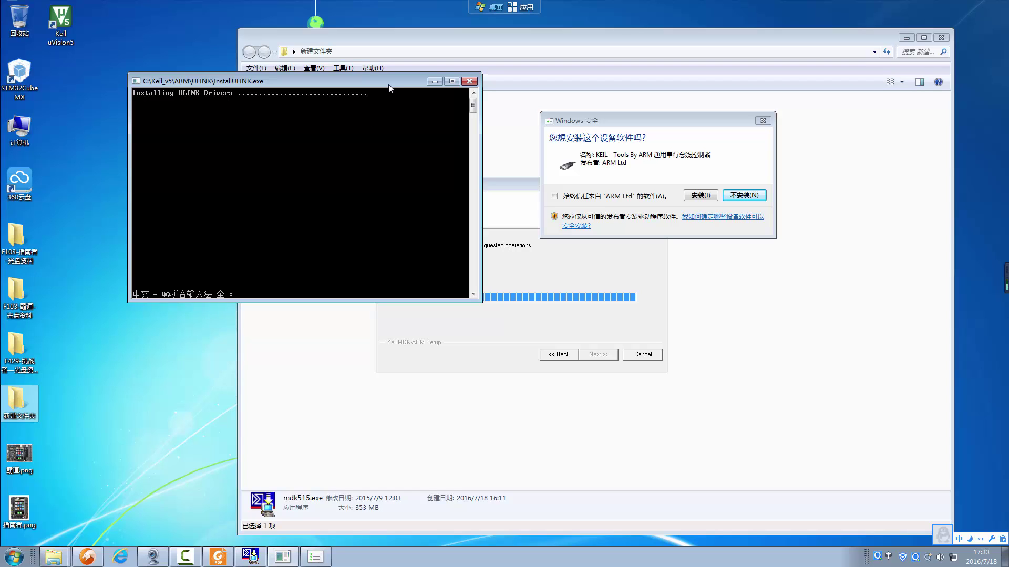
drag(388, 83, 345, 78)
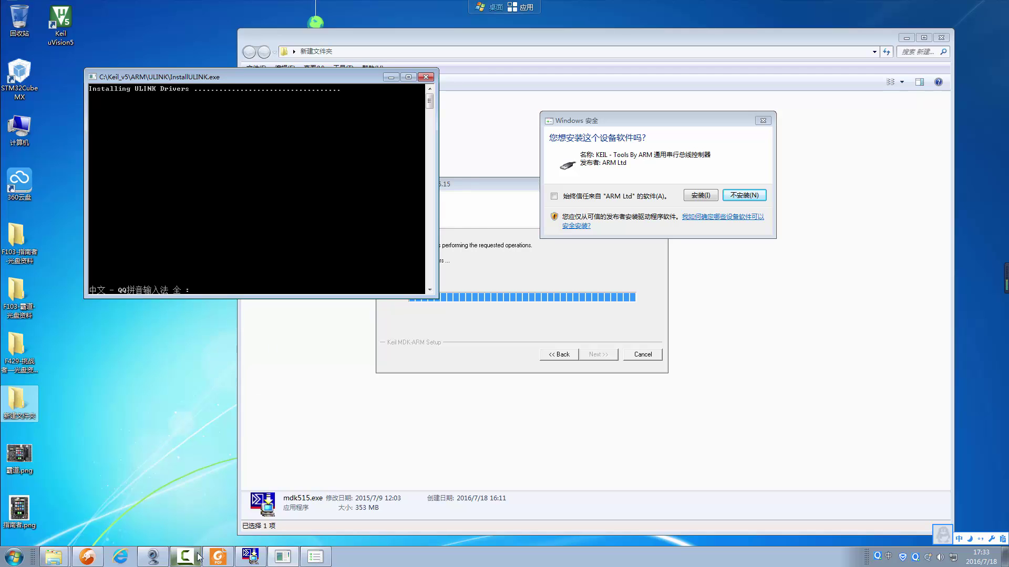
Step: View the development board and debugger in the ECap camera window, and minimize that window
click(152, 560)
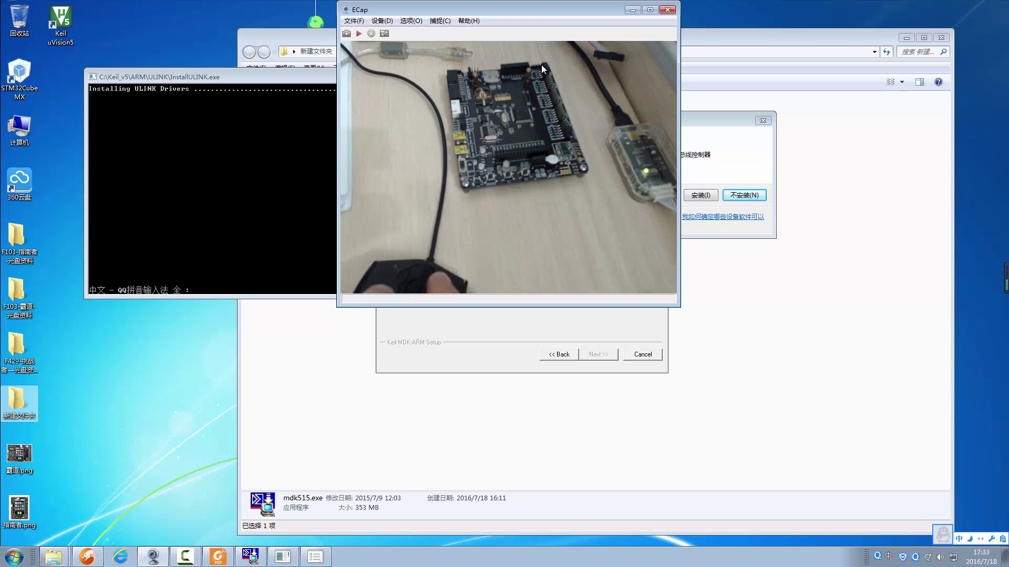
drag(551, 11, 561, 17)
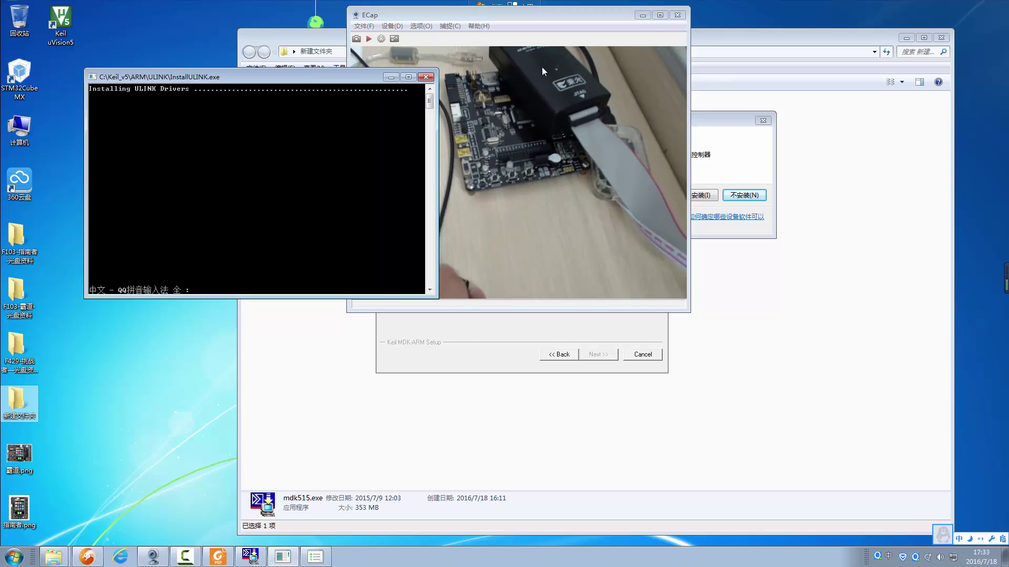
click(642, 14)
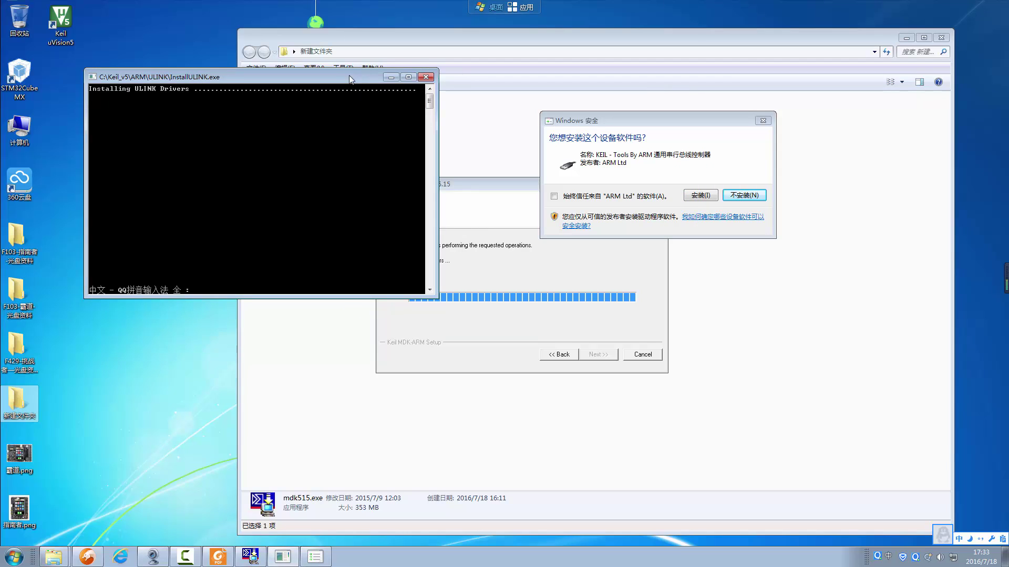
Step: Shift the InstallULINK console aside and decline installing the KEIL - Tools By ARM device driver
drag(349, 78, 367, 81)
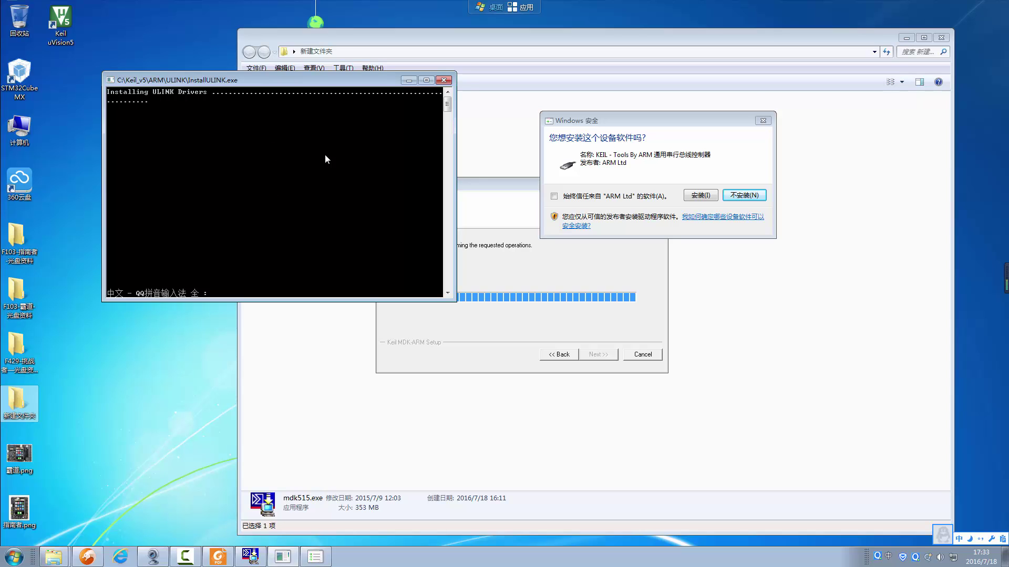
click(742, 197)
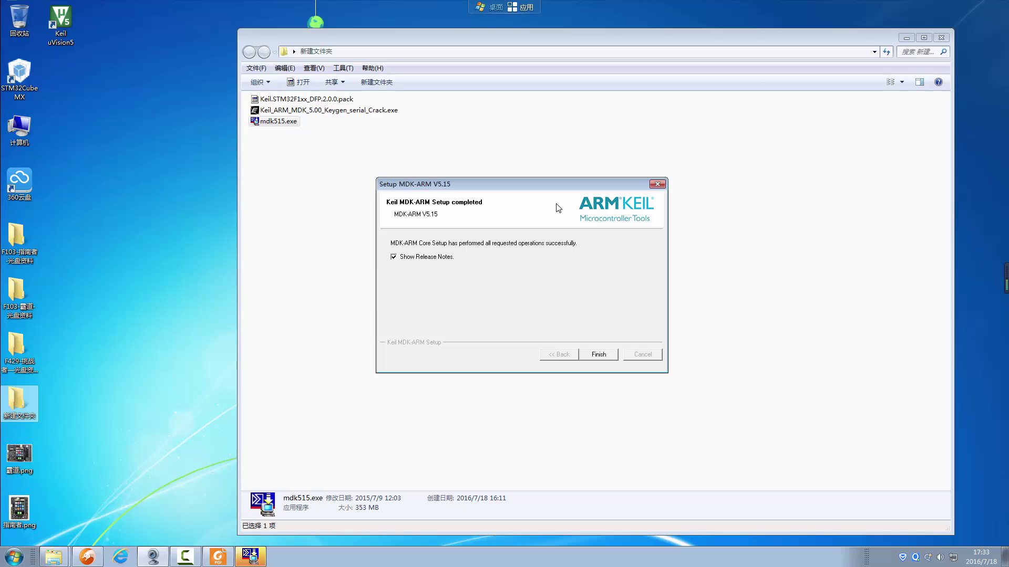
Step: Turn off Show Release Notes and finish the MDK-ARM V5.15 setup
drag(544, 184, 577, 143)
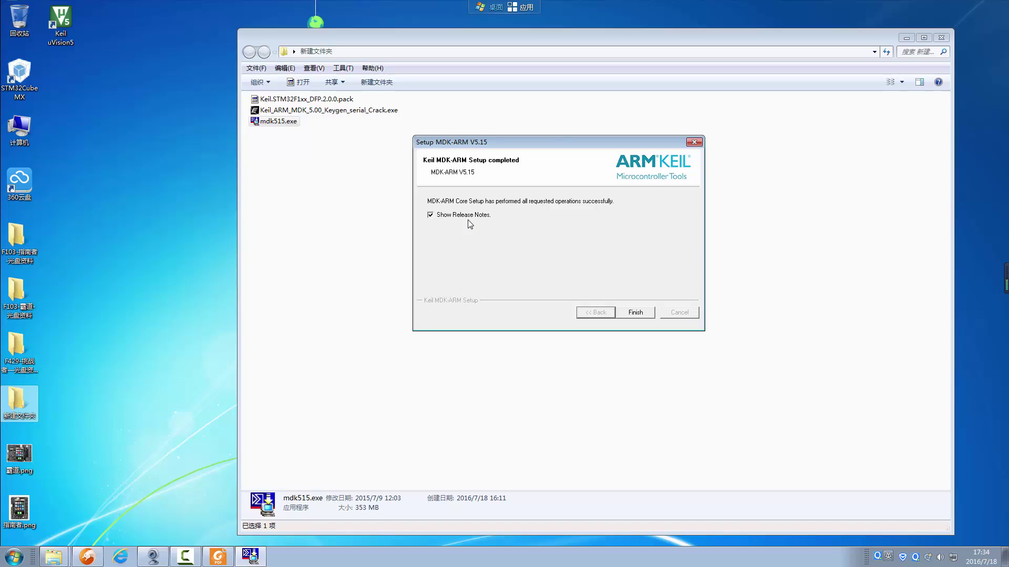
drag(553, 138, 566, 139)
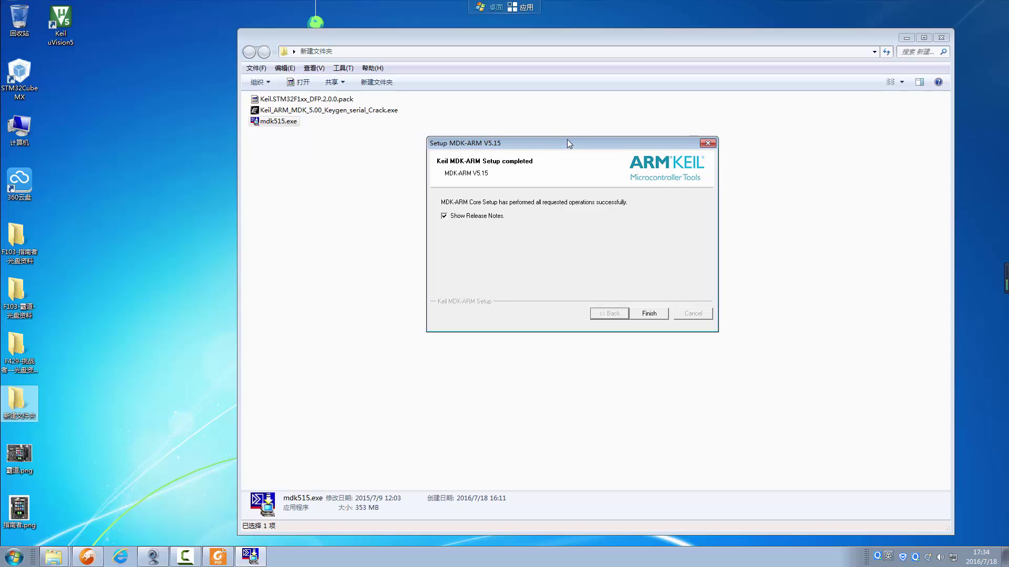
click(443, 216)
drag(601, 143, 616, 141)
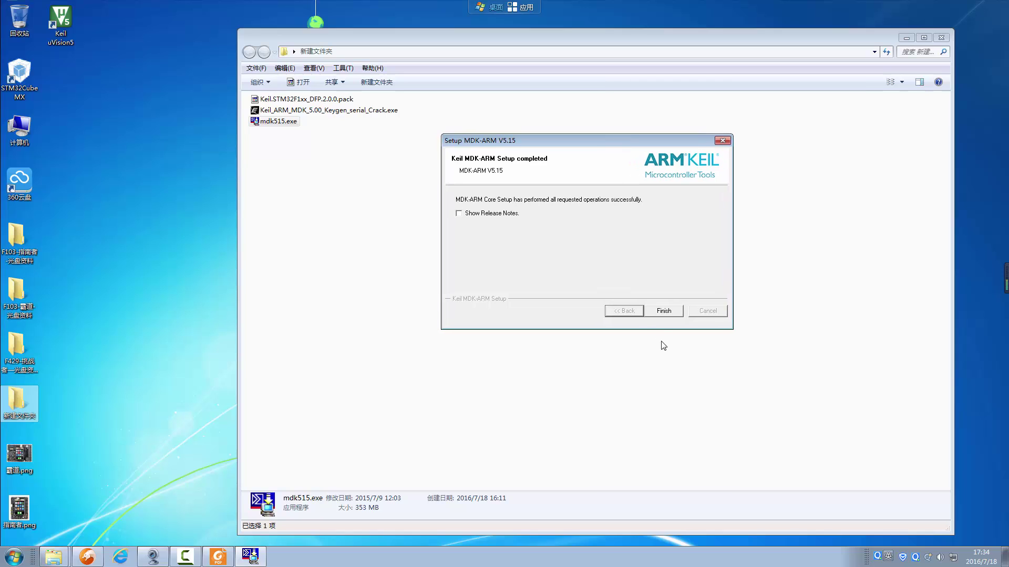
click(657, 313)
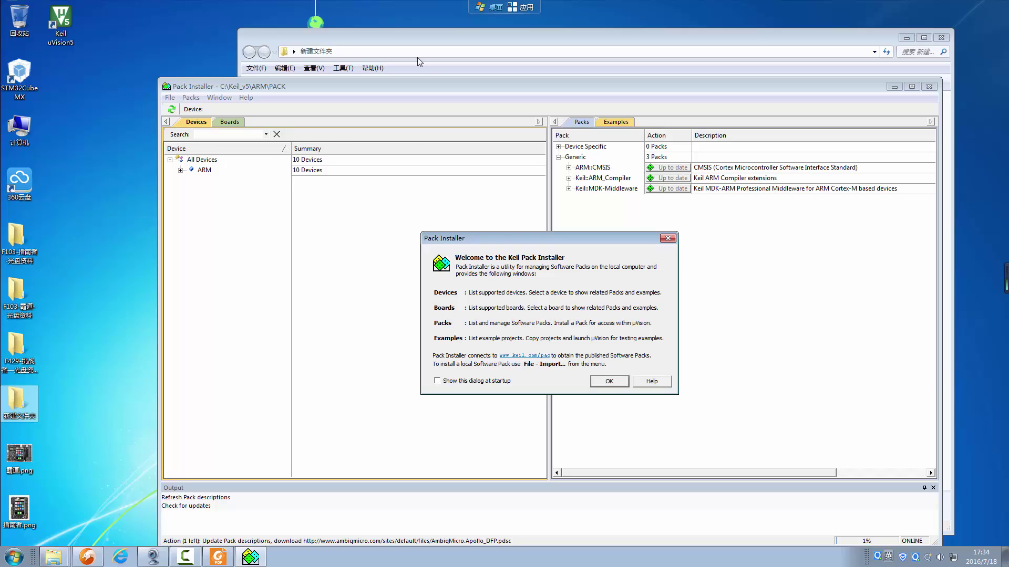
Step: Consult the 安装STM32芯片包 page in the PDF guide and minimize the guide
click(447, 36)
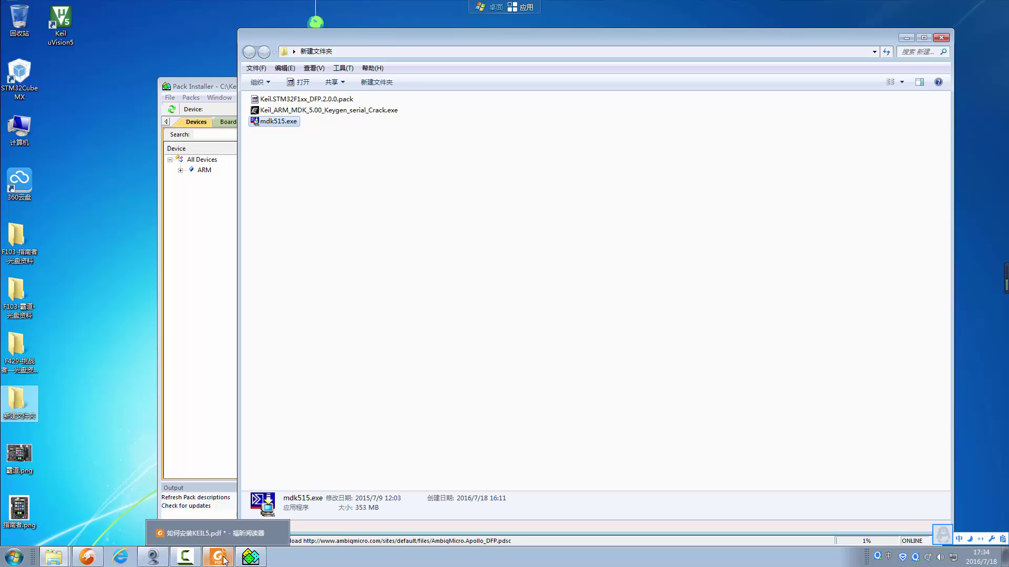
click(218, 531)
scroll(556, 318, up, 3)
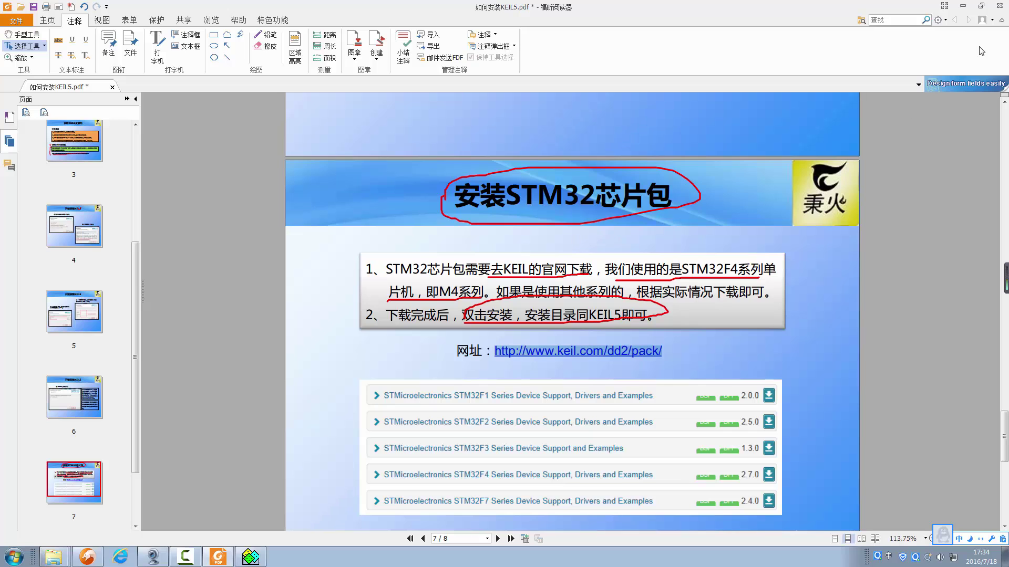
click(962, 5)
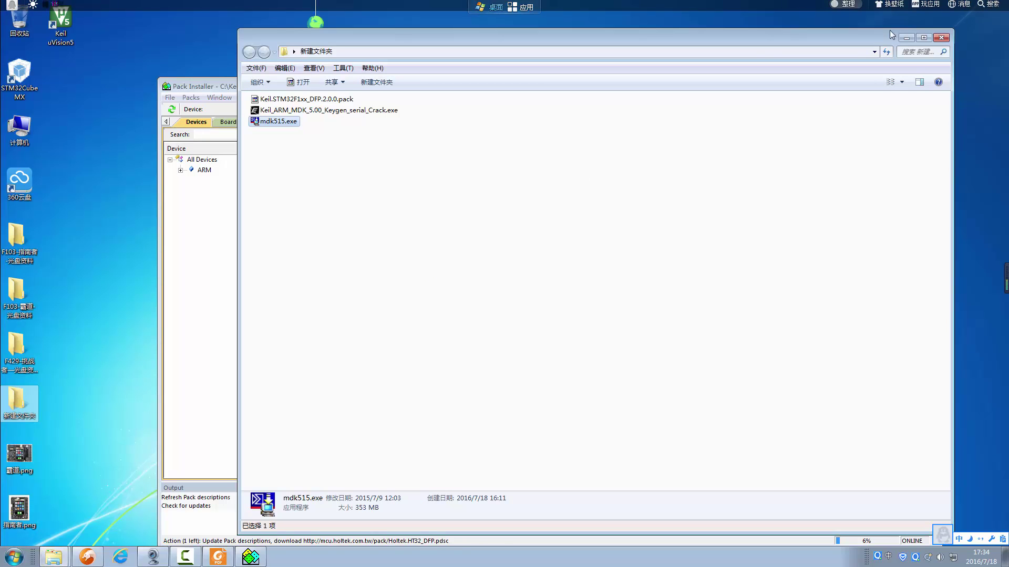
Step: Minimize the installer folder window and dismiss the Keil Pack Installer welcome dialog
click(907, 38)
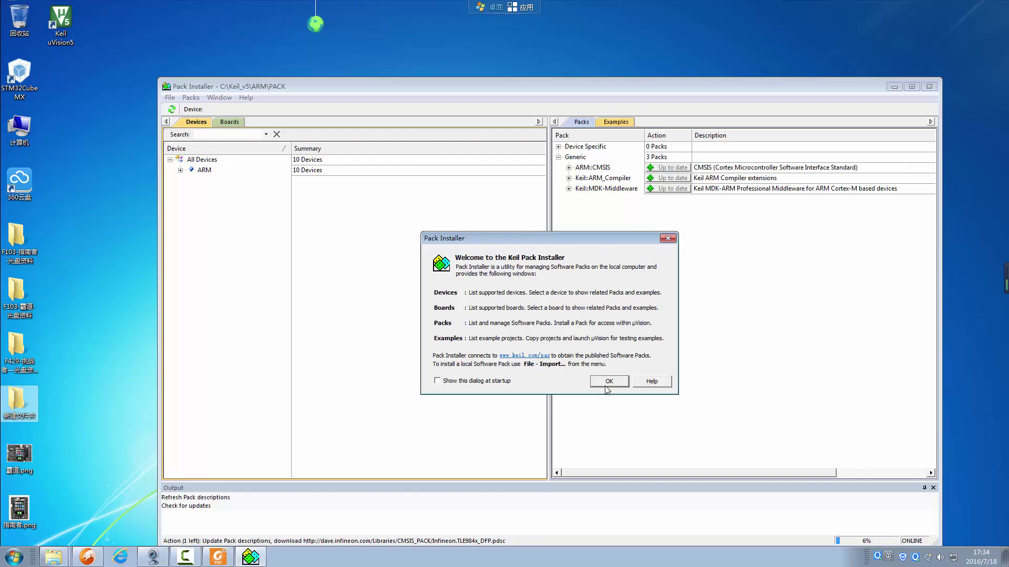
drag(602, 237, 642, 215)
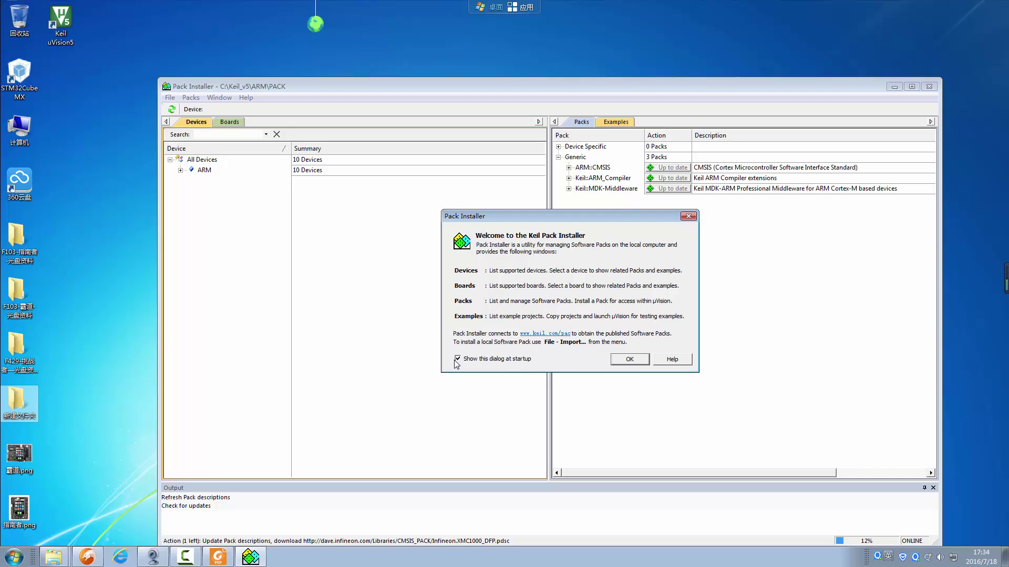
click(628, 361)
Step: Reposition the Pack Installer window and close it, confirming the exit despite pending actions
drag(681, 88, 678, 47)
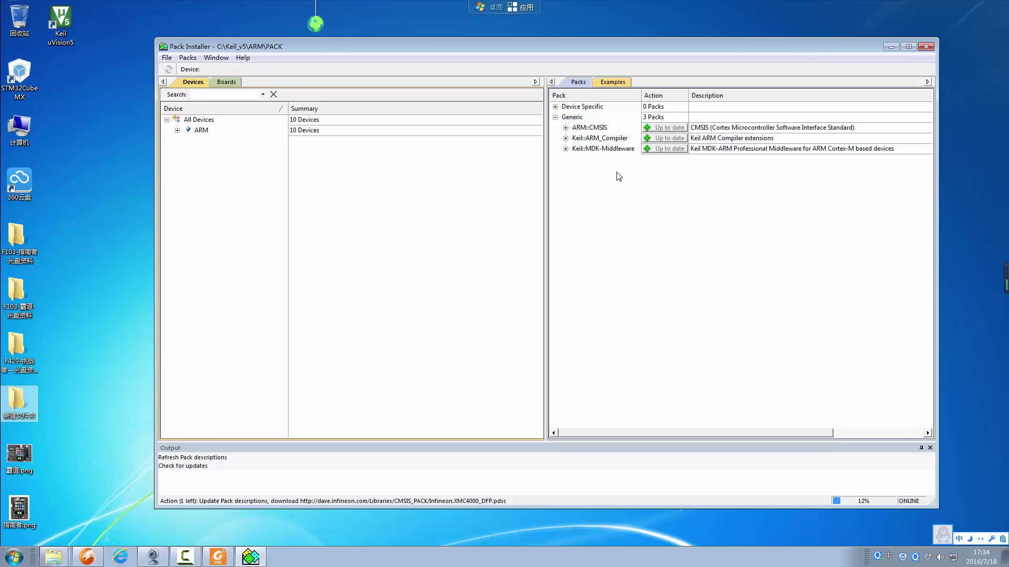
drag(532, 45, 544, 45)
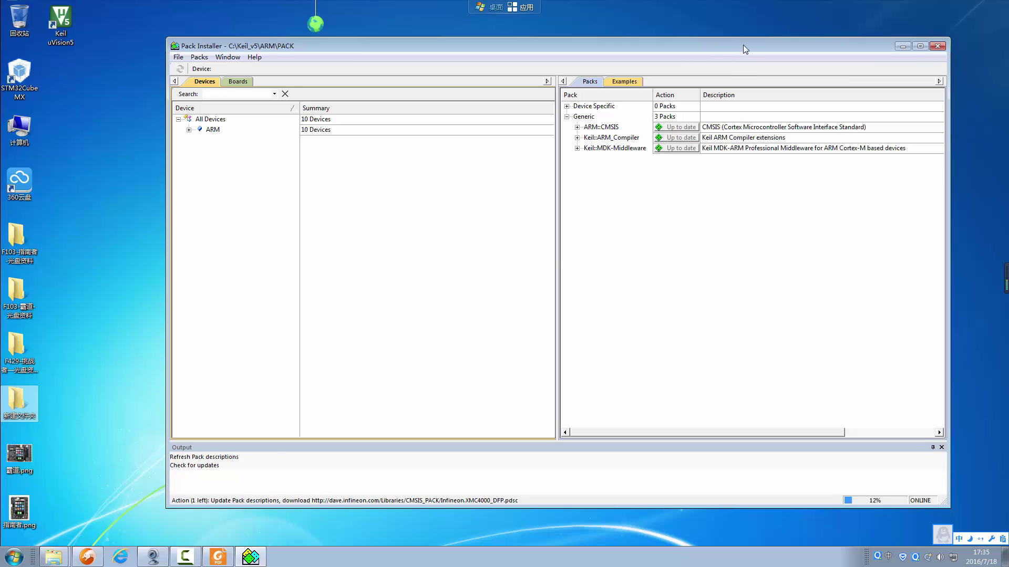
drag(743, 50, 752, 47)
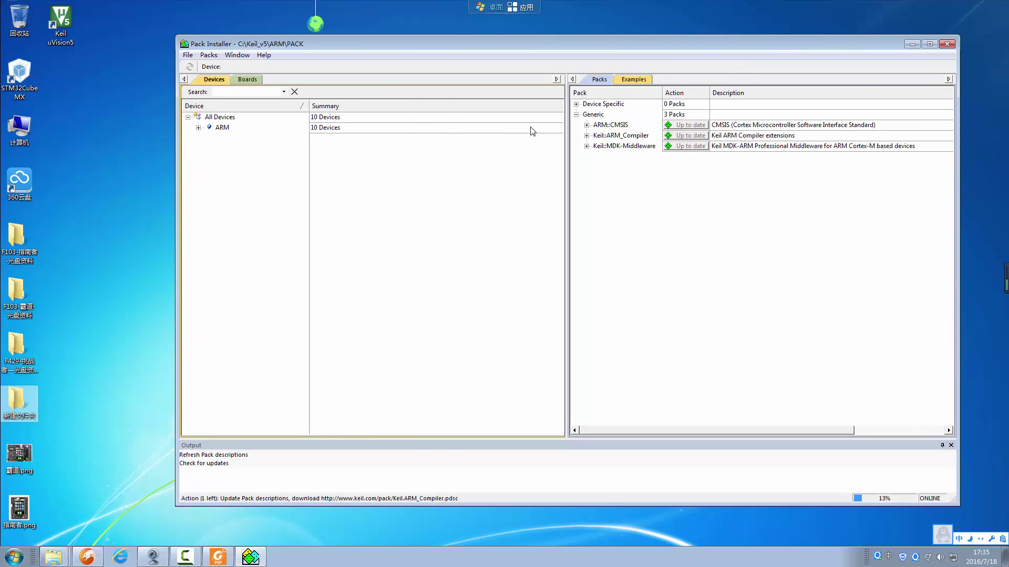
click(947, 44)
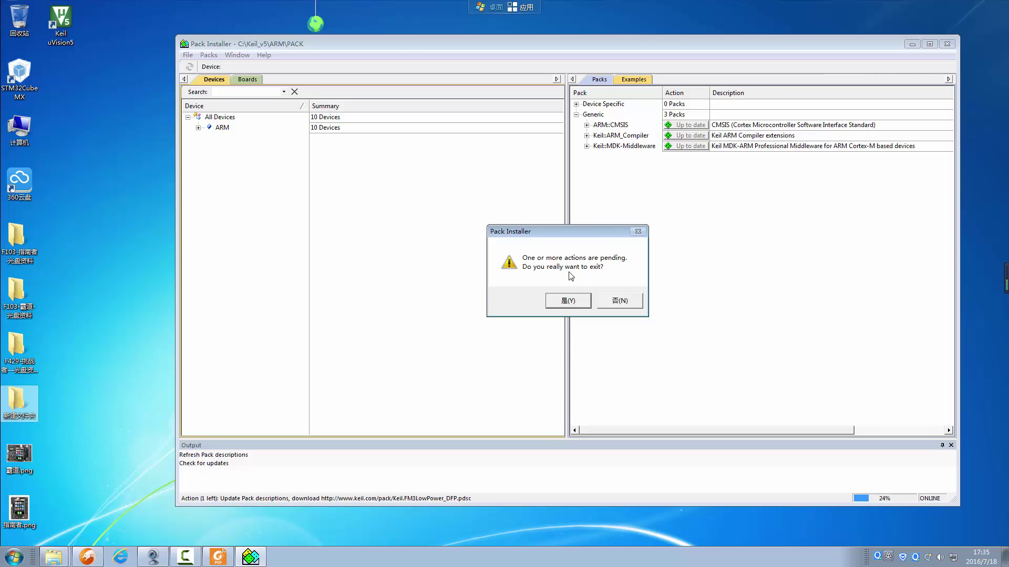
click(571, 302)
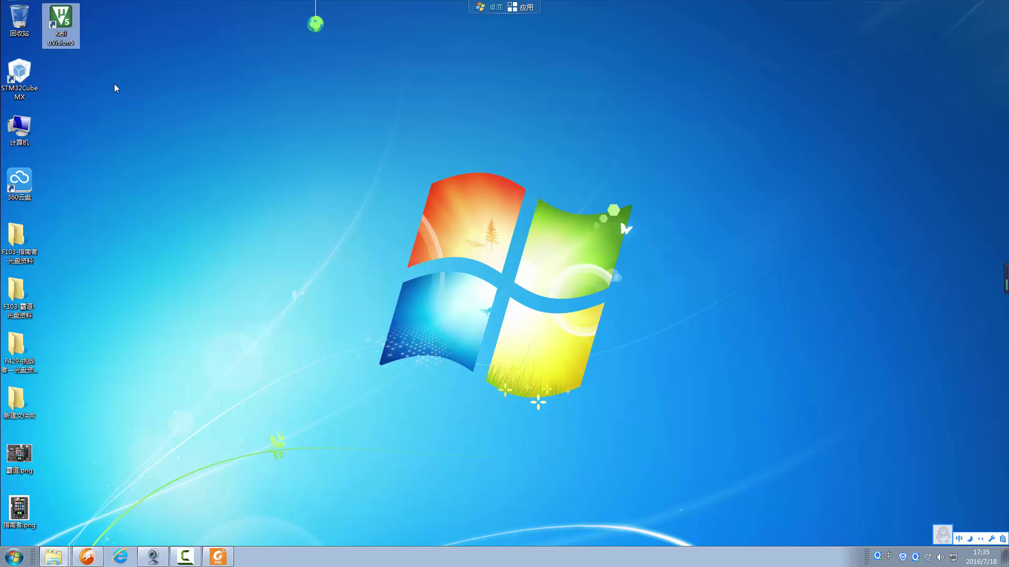
double_click(75, 43)
click(171, 163)
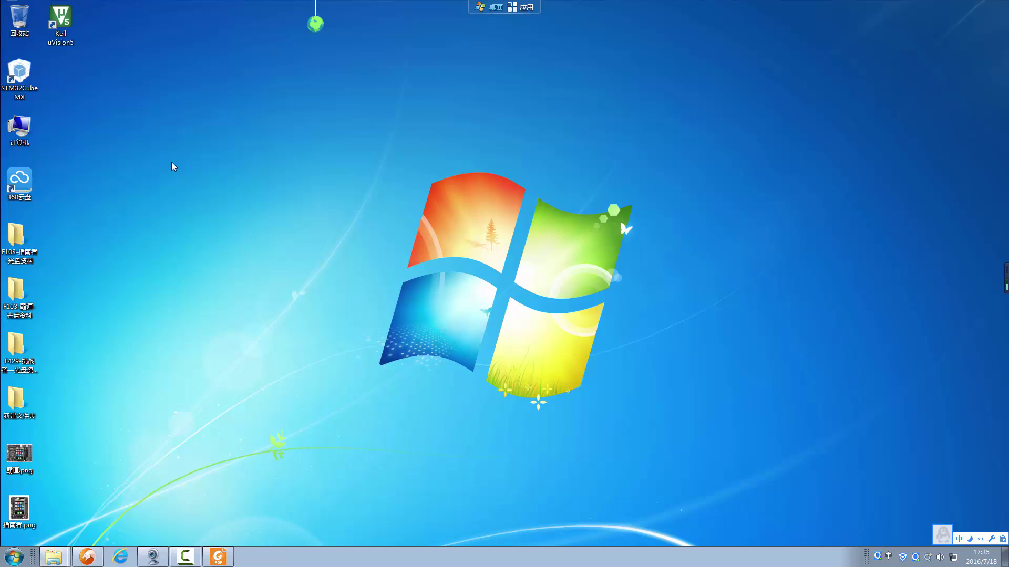
click(65, 29)
click(218, 556)
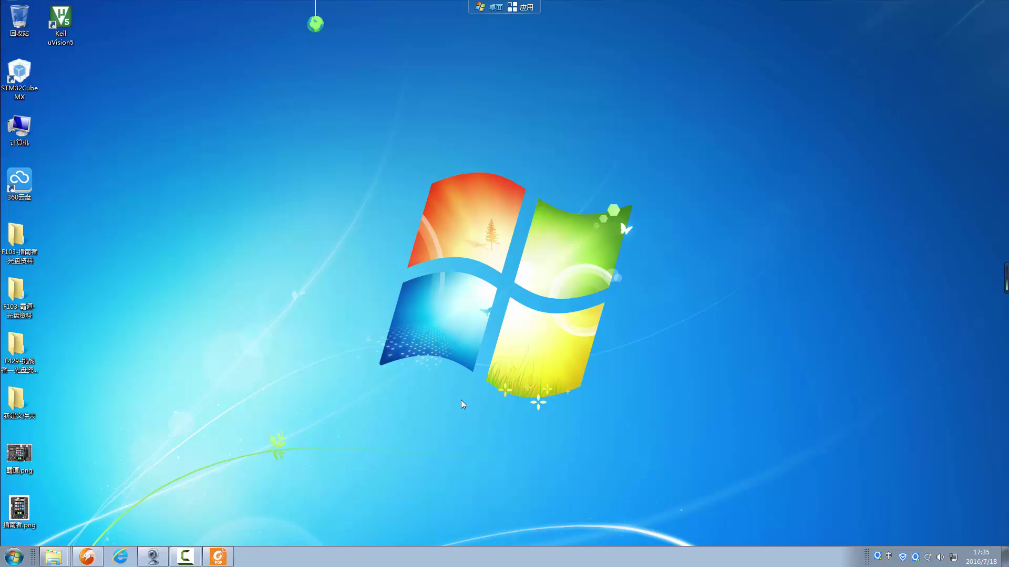
scroll(584, 270, down, 1)
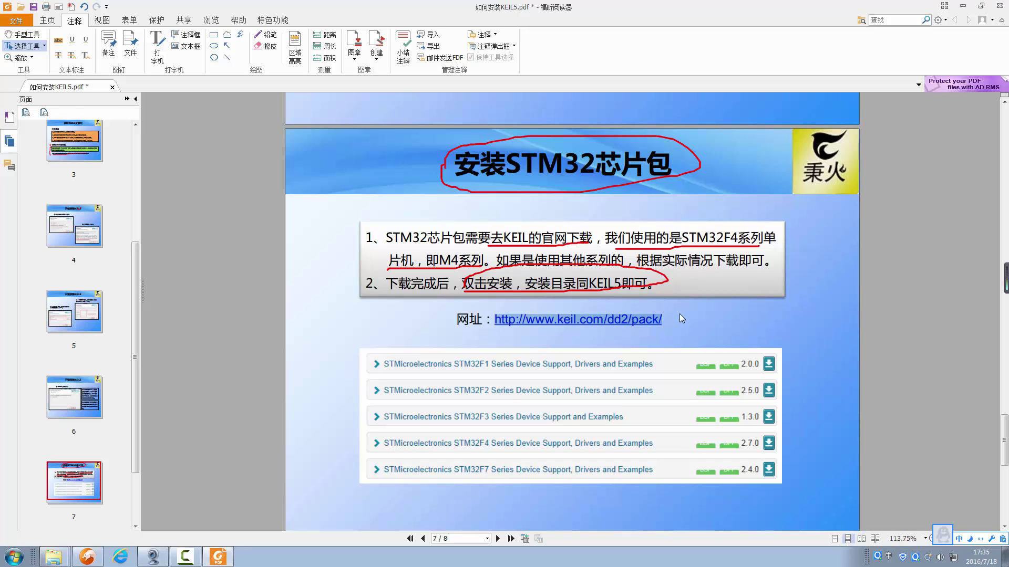
mouse_move(88, 556)
click(92, 532)
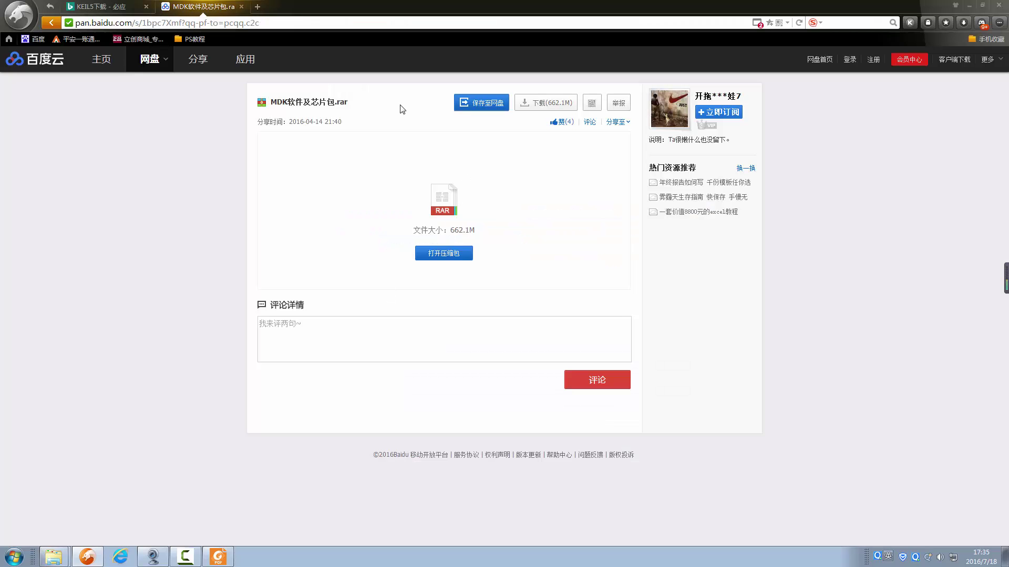
click(309, 24)
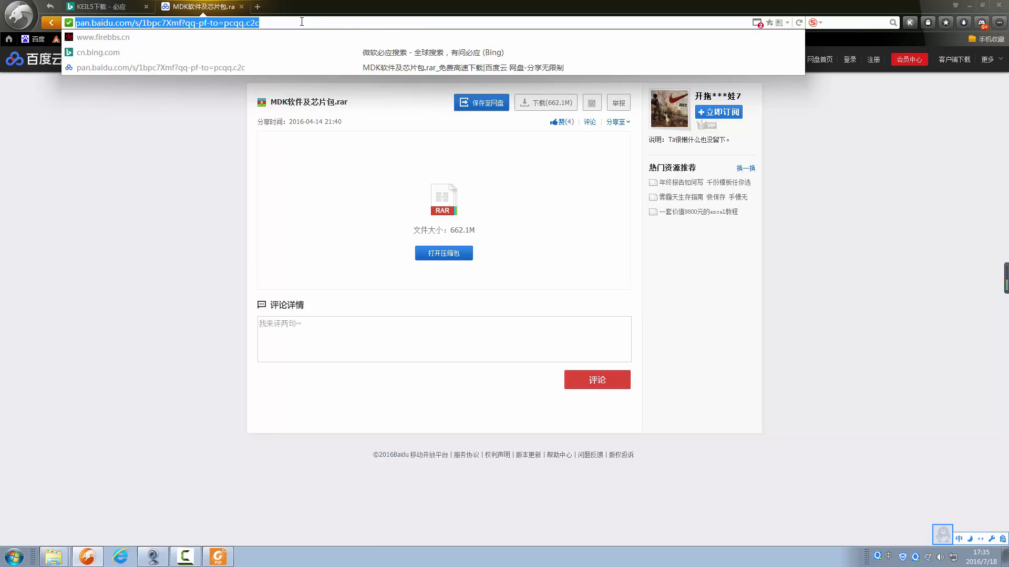
text(http://www.keil.com/dd2/pack/)
key(Return)
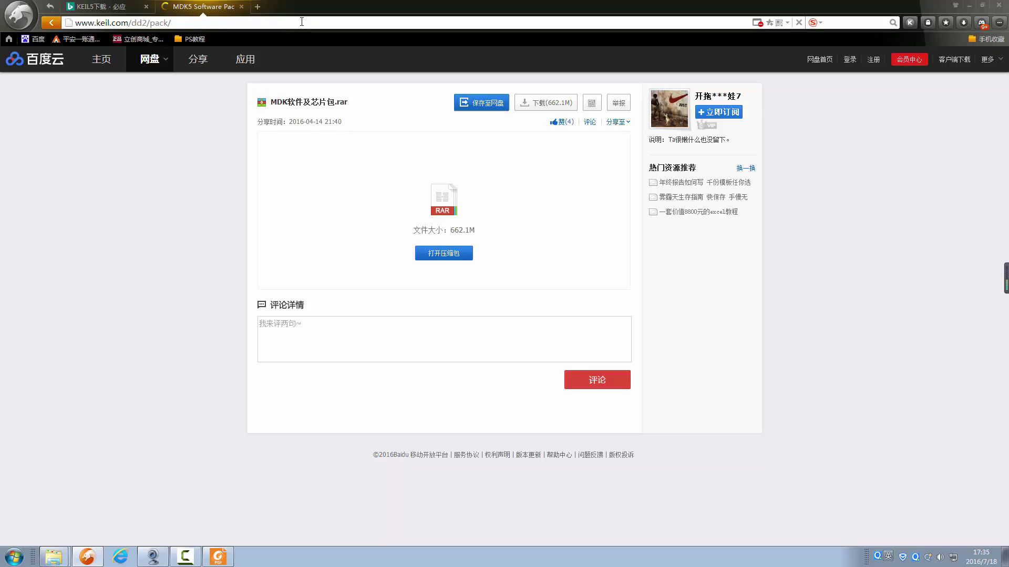
click(146, 6)
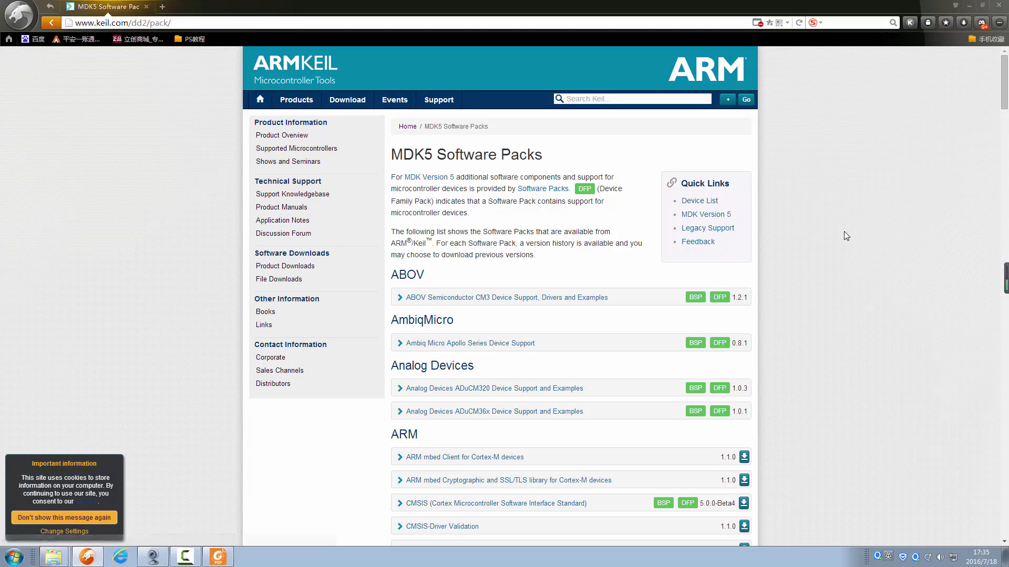
Step: Close the news banner and look through the MDK5 Software Packs list for the STMicroelectronics STM32 device packs
scroll(843, 231, down, 2)
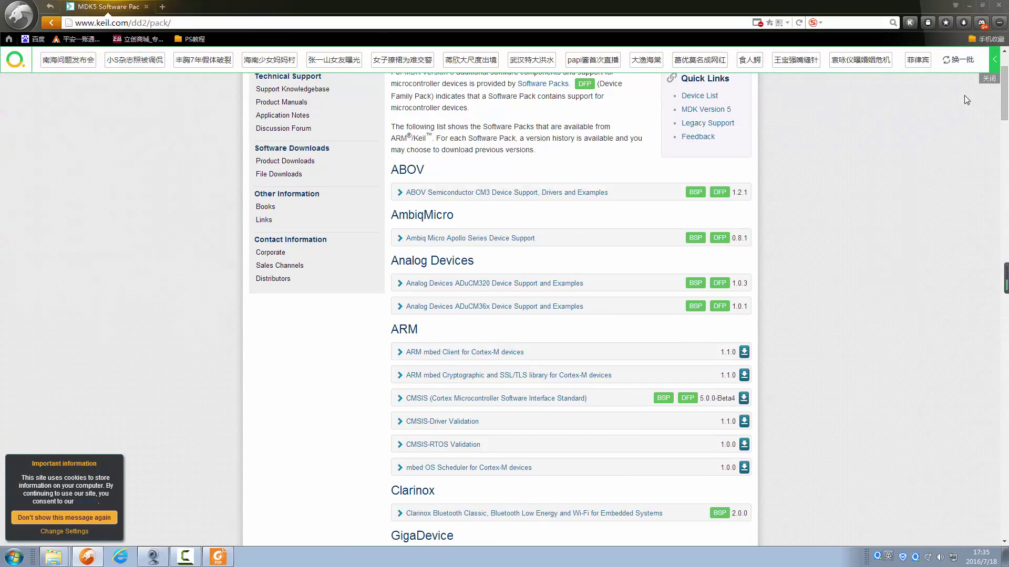
click(988, 79)
scroll(847, 266, down, 10)
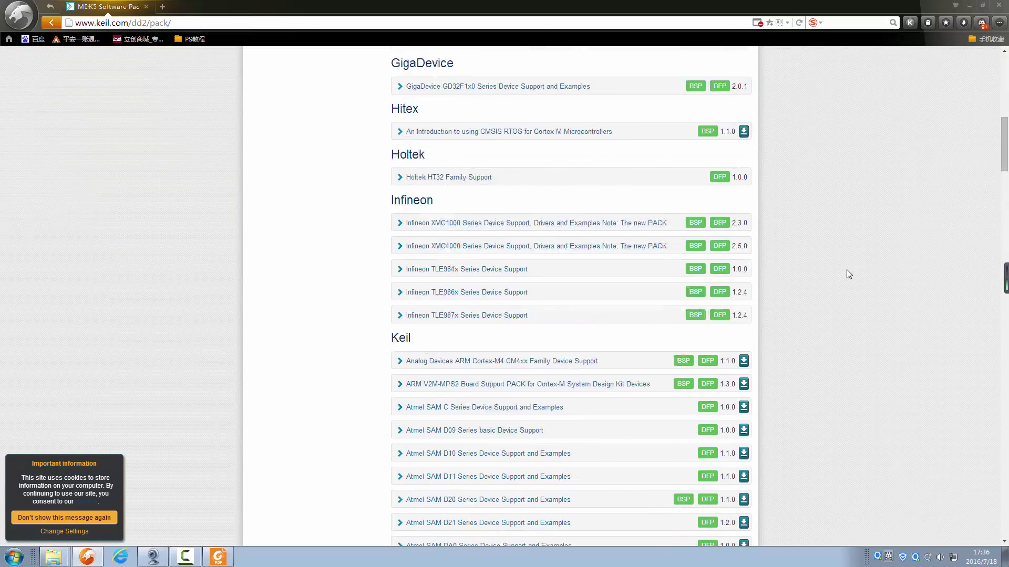
scroll(811, 266, down, 18)
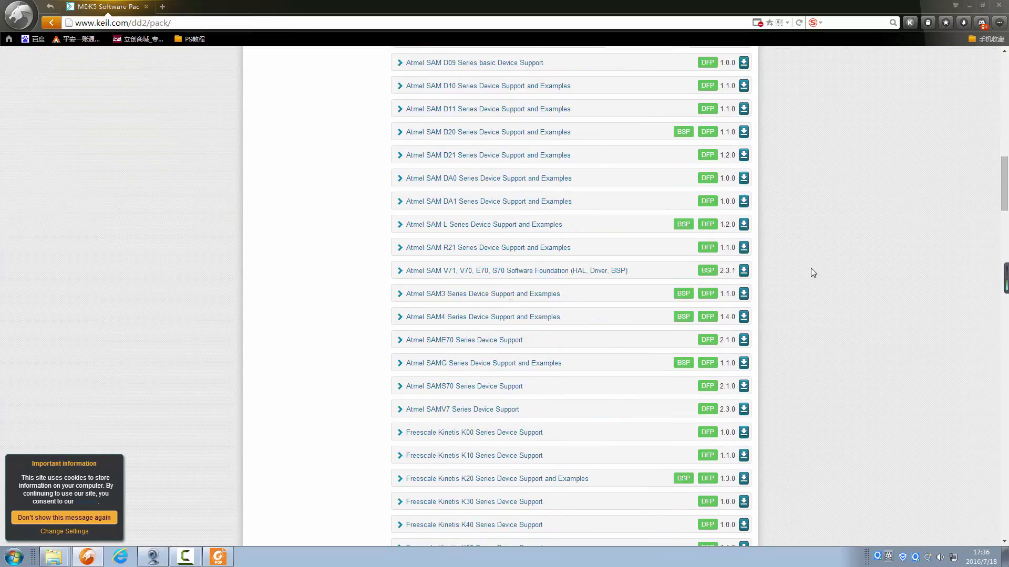
scroll(812, 273, down, 20)
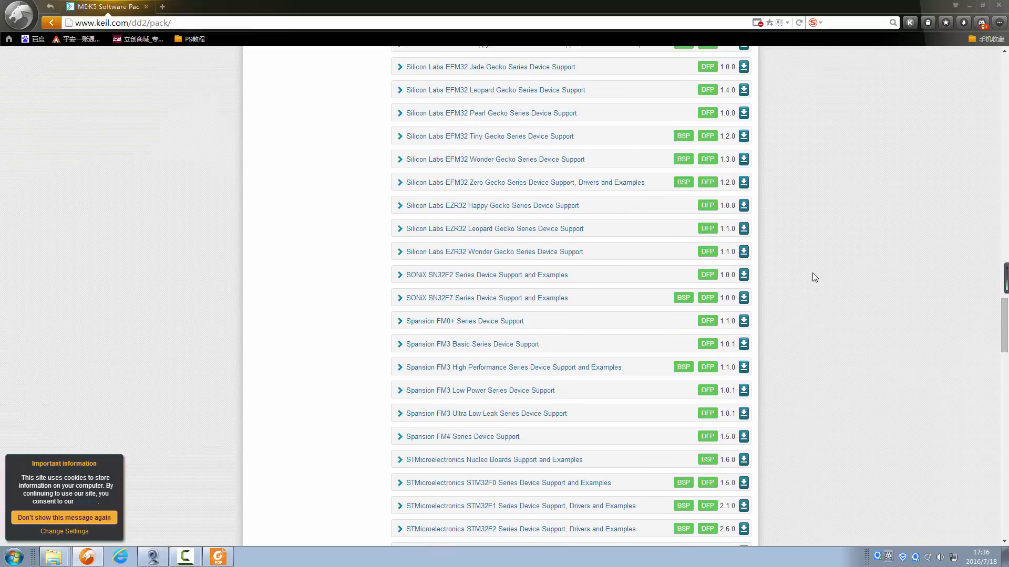
scroll(818, 277, down, 7)
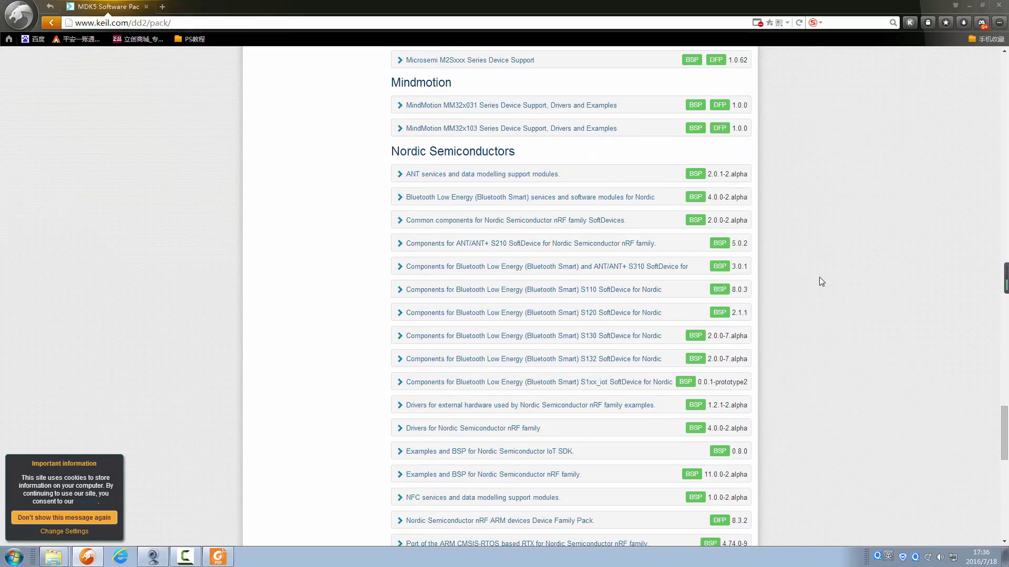
scroll(819, 277, down, 13)
scroll(820, 279, up, 20)
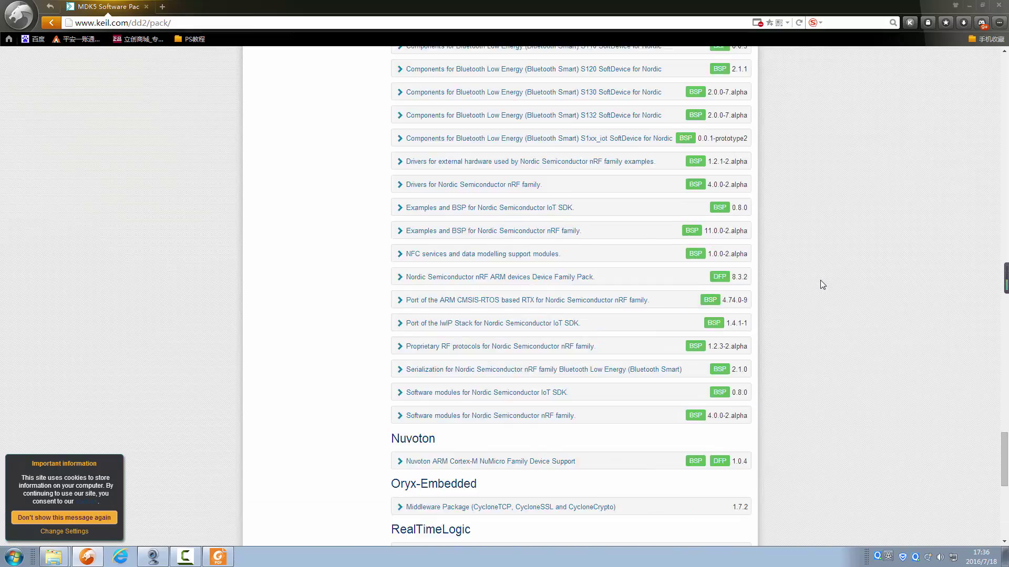
scroll(822, 285, up, 7)
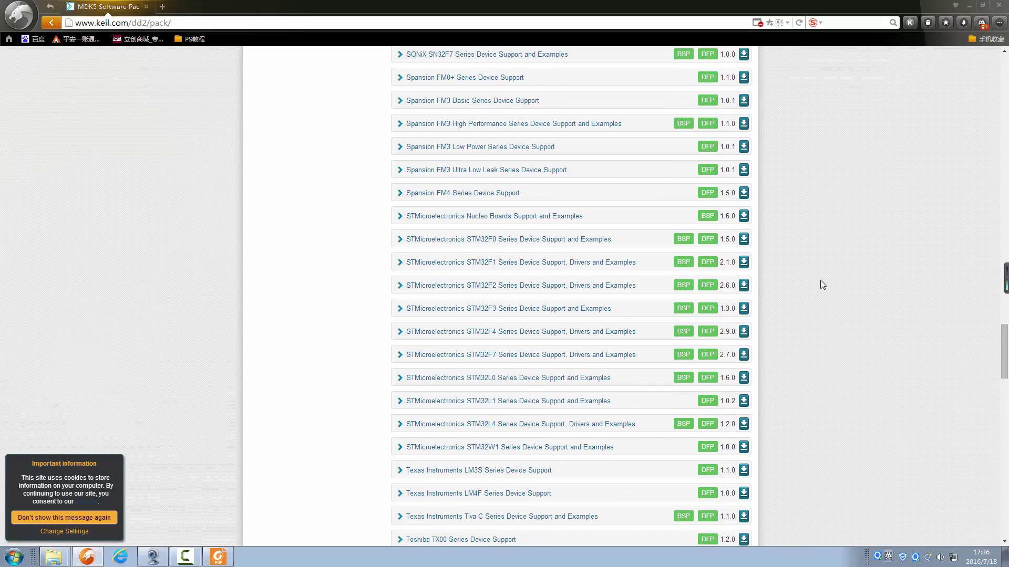
scroll(822, 285, down, 1)
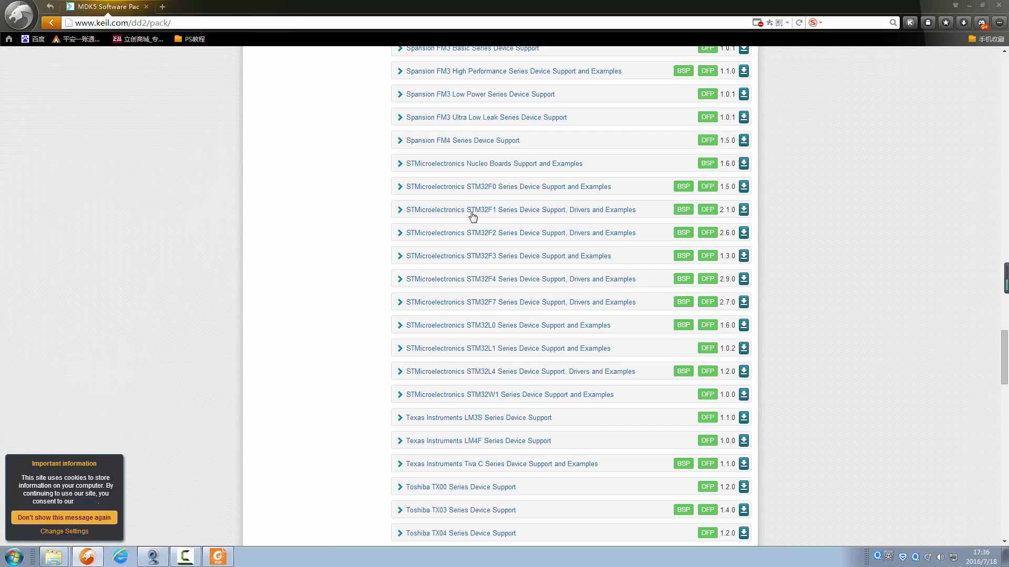
Step: Download the STM32F1 series pack Keil.STM32F1xx_DFP.2.1.0.pack to the desktop, accepting the End User Licence Agreement
click(743, 211)
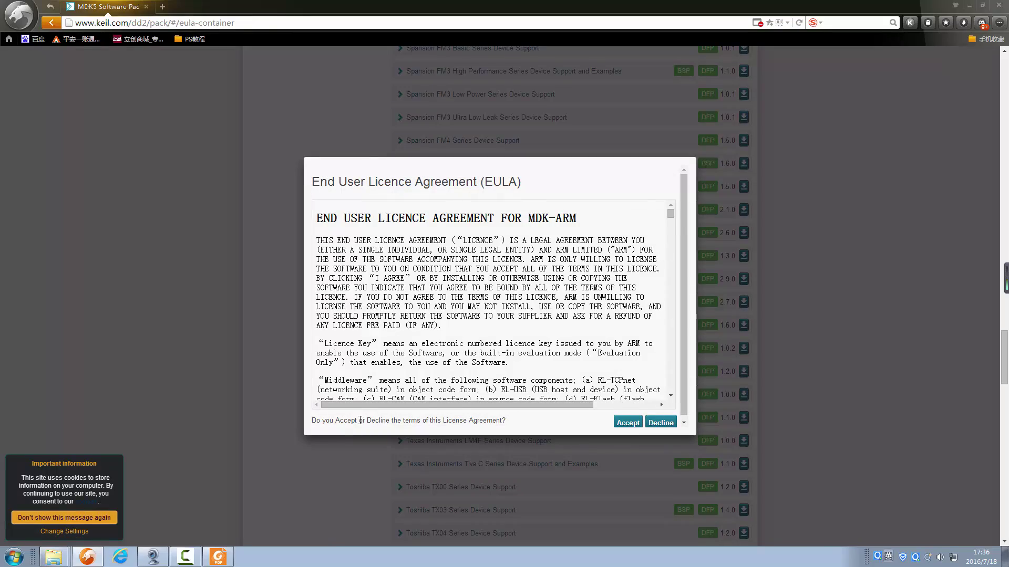
scroll(489, 325, down, 5)
click(628, 423)
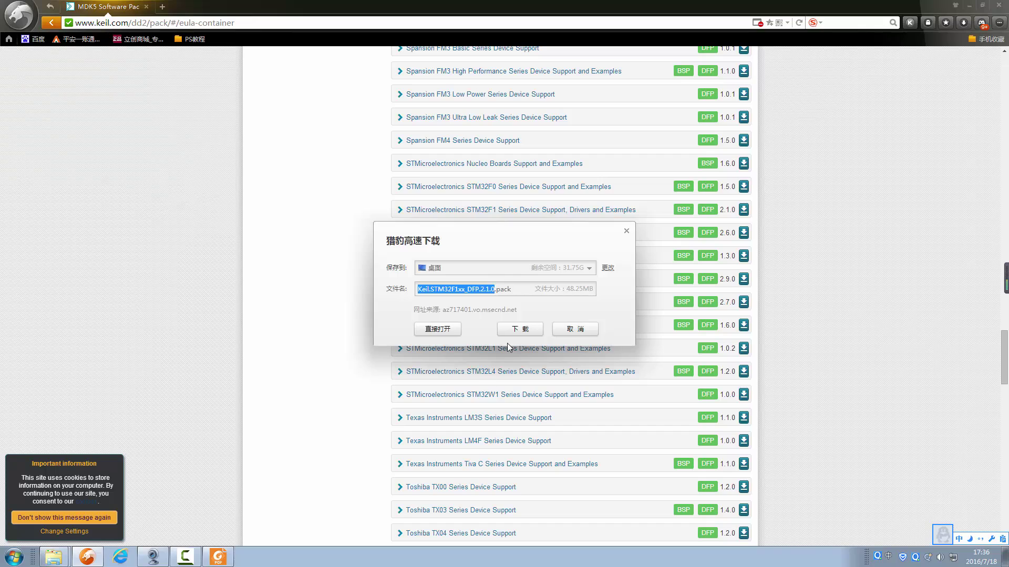
click(514, 328)
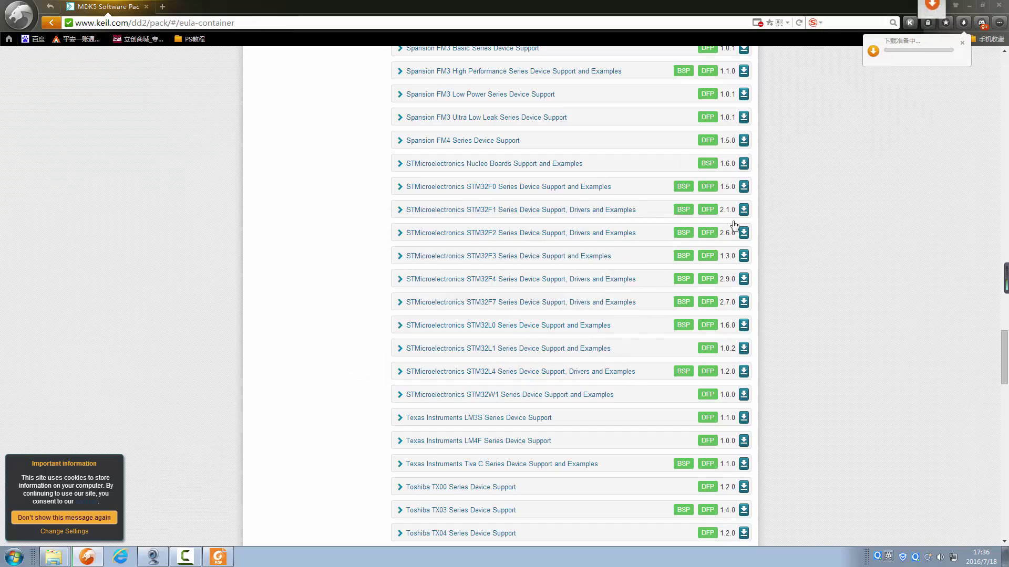
Step: Minimize the web browser, show the desktop and open the 新建文件夹 folder to locate Keil.STM32F1xx_DFP.2.0.0.pack
click(970, 6)
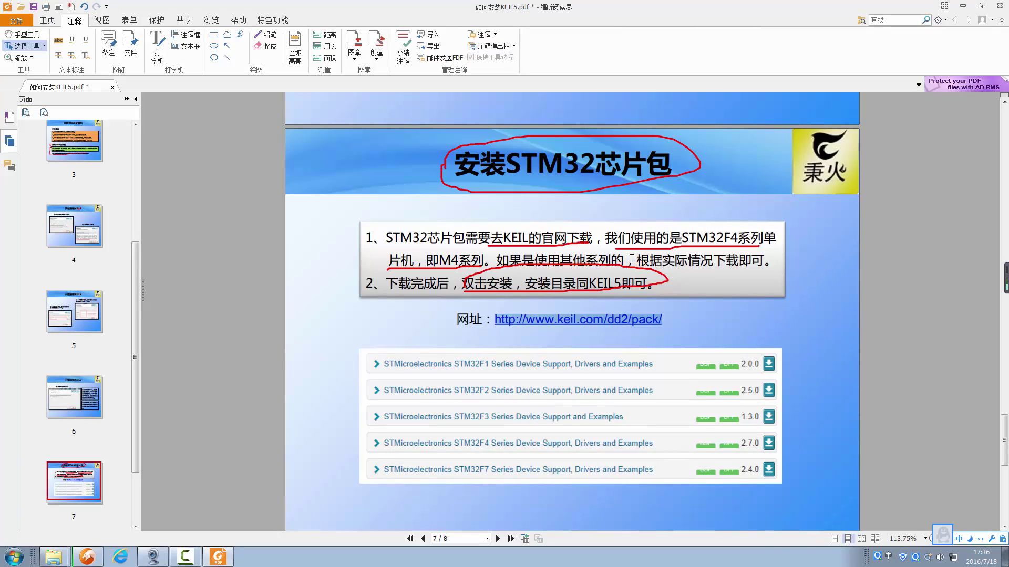
key(super+d)
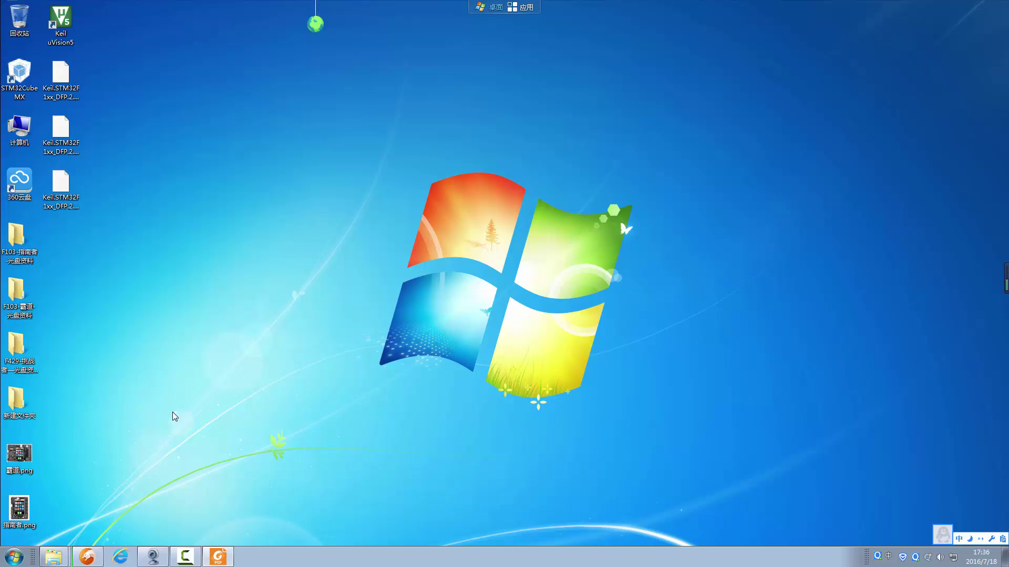
double_click(31, 415)
click(331, 100)
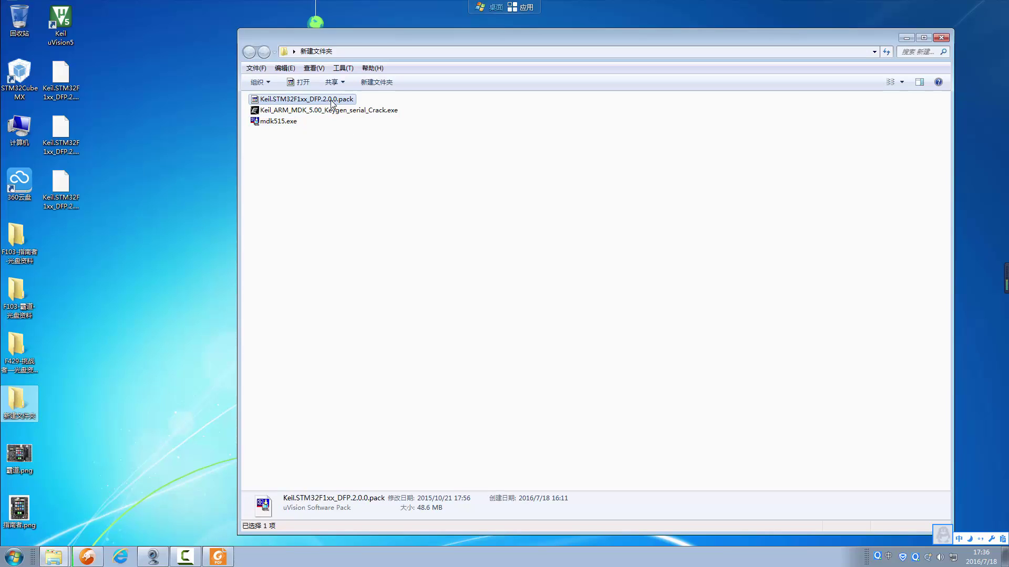
click(317, 125)
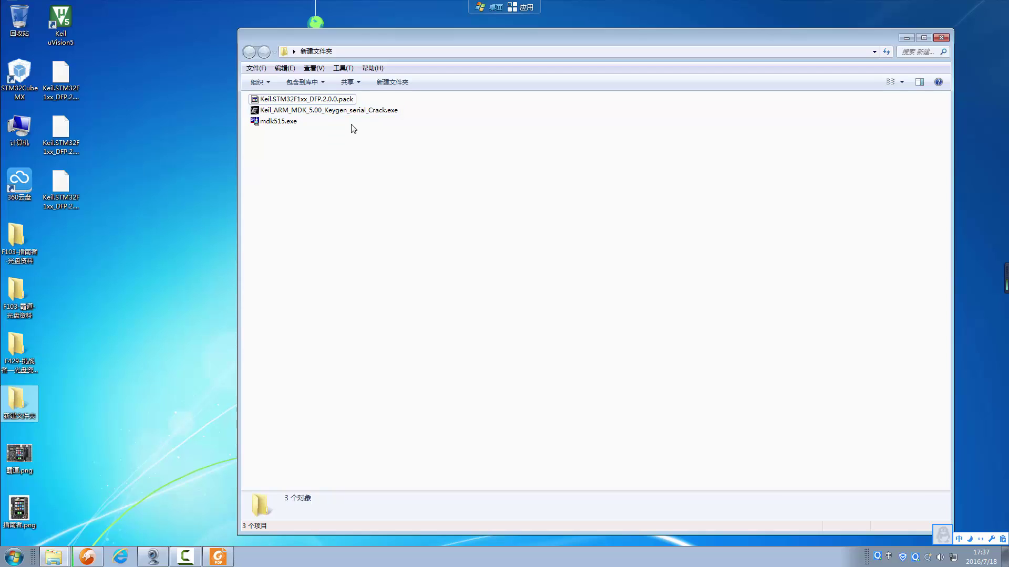
click(336, 100)
click(377, 177)
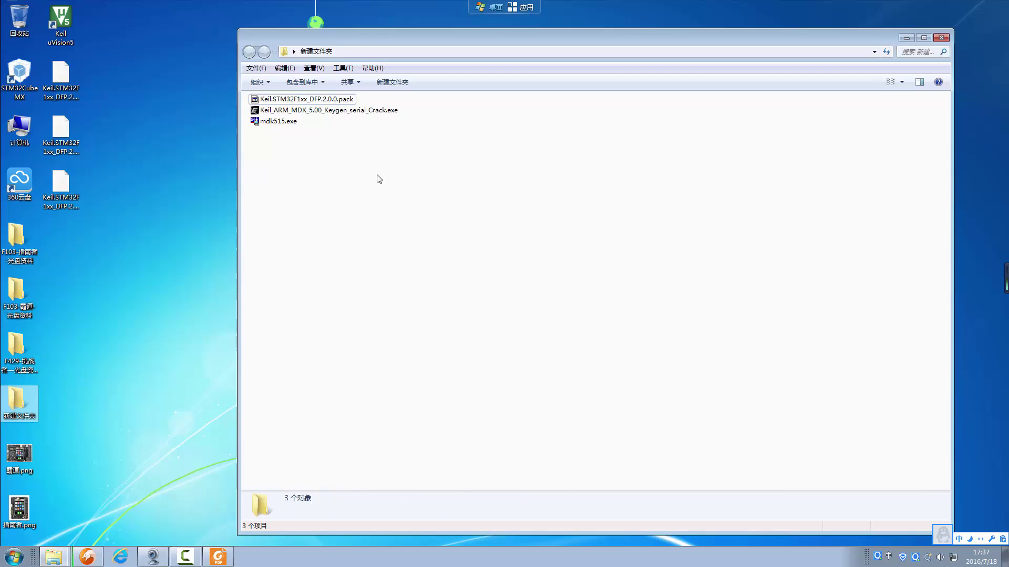
click(346, 104)
double_click(346, 103)
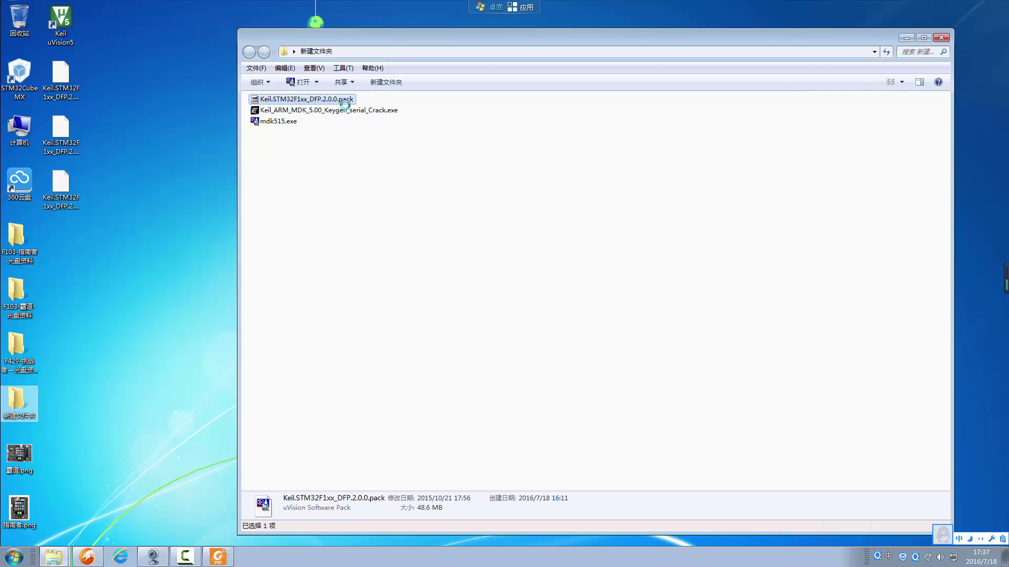
right_click(344, 99)
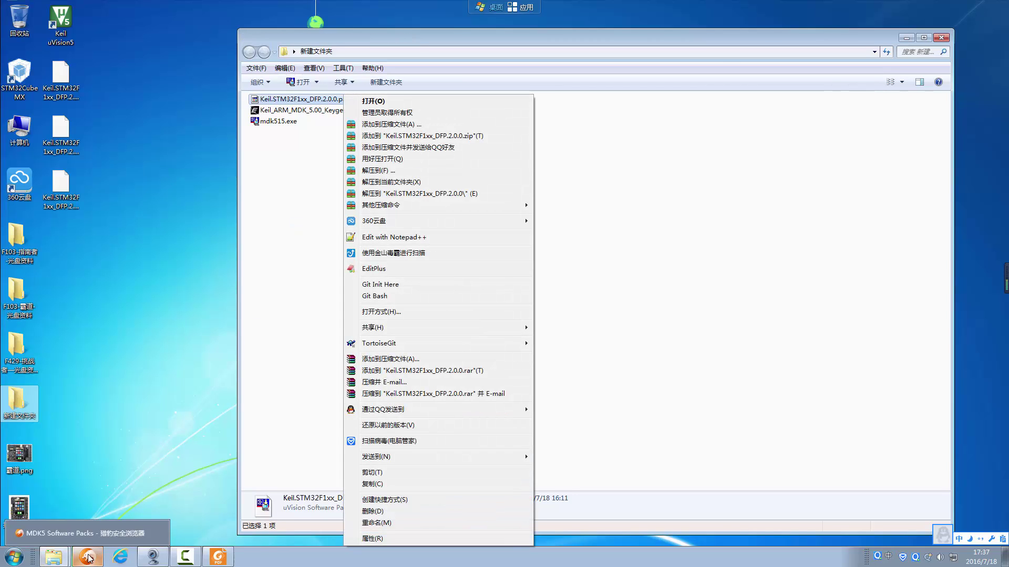
click(249, 424)
Step: Check the STM32F1 pack download in the web browser, close its progress pop-up and minimize the browser
mouse_move(95, 557)
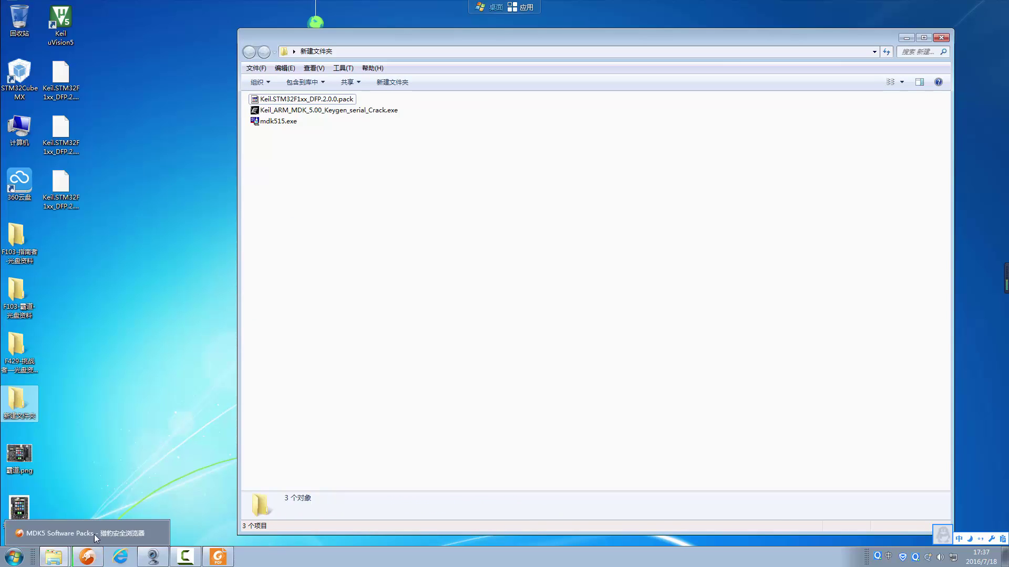
click(93, 534)
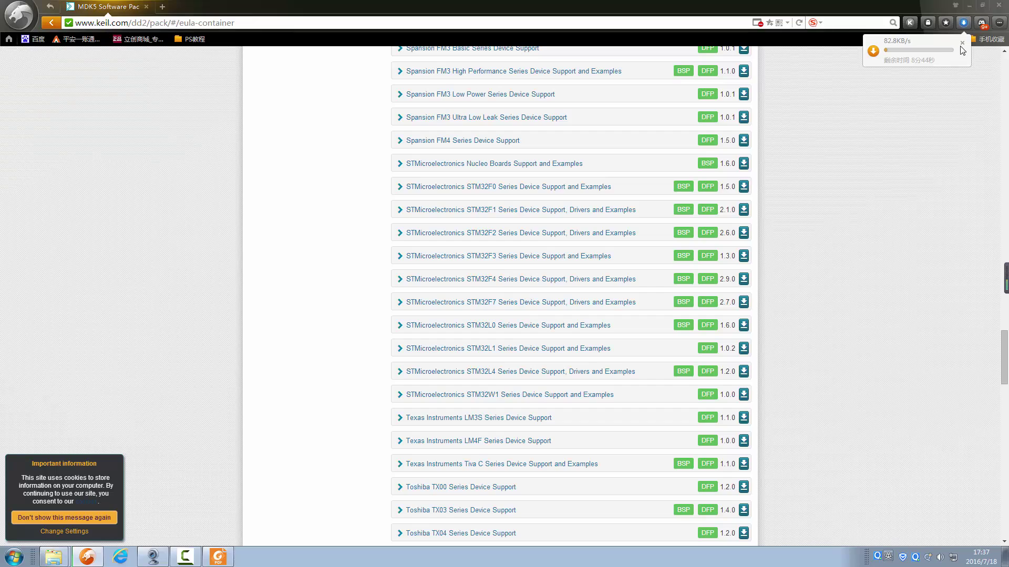
click(962, 44)
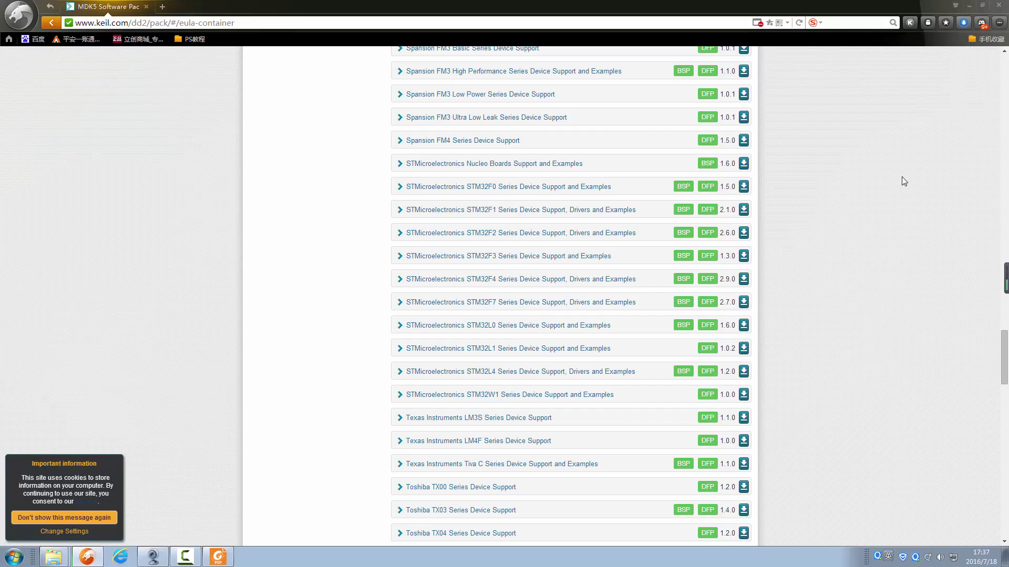
scroll(909, 177, up, 1)
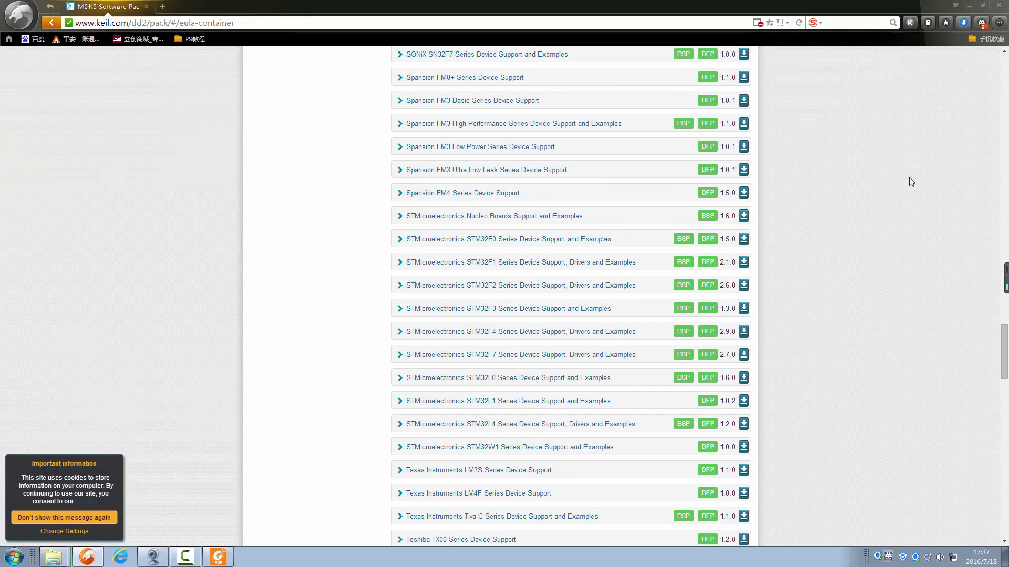
click(969, 5)
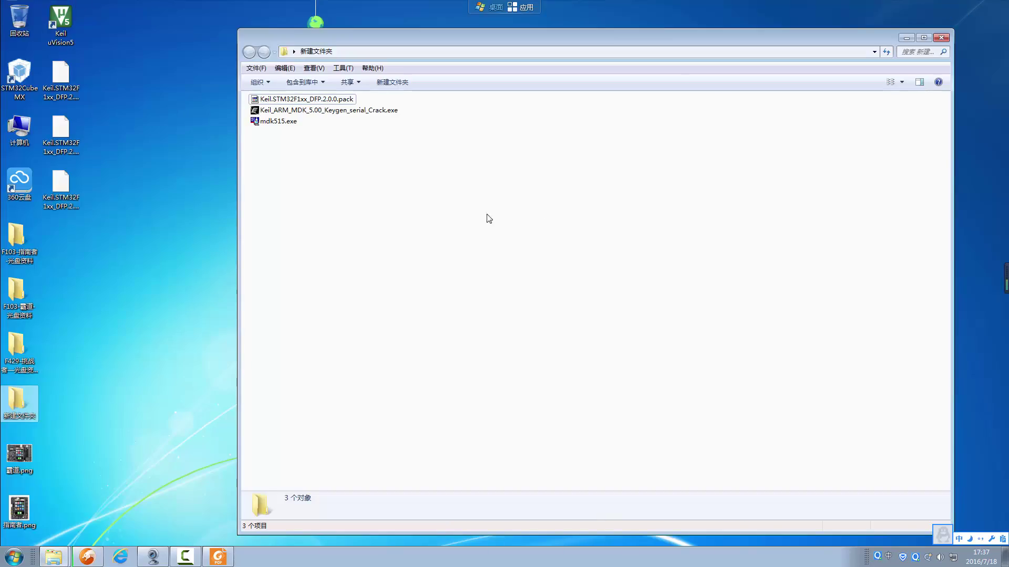
Step: Start installing Keil.STM32F1xx_DFP.2.0.0.pack into its preset destination folder and move the Pack Unzip window aside
double_click(335, 101)
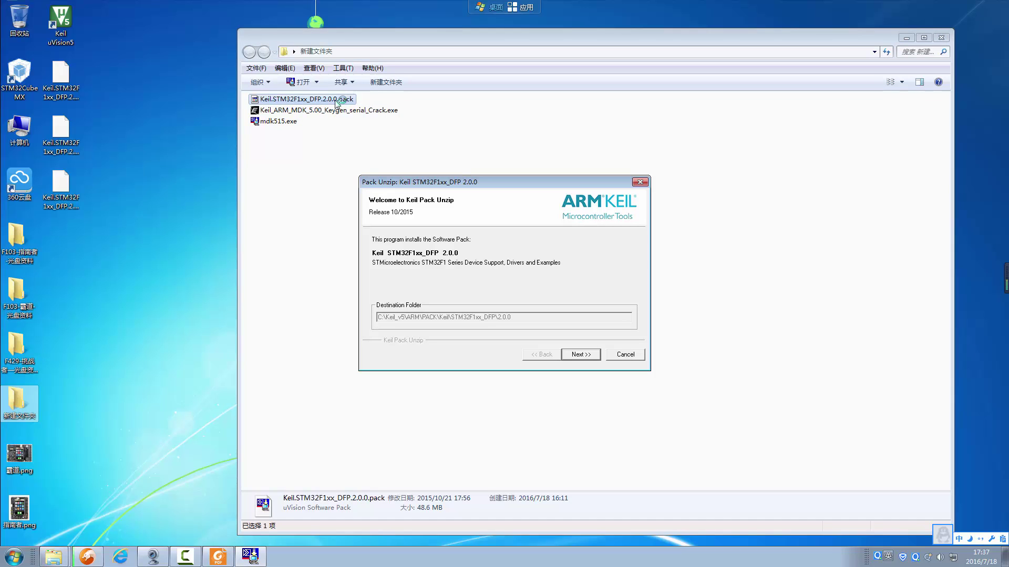
click(588, 357)
drag(549, 183, 602, 182)
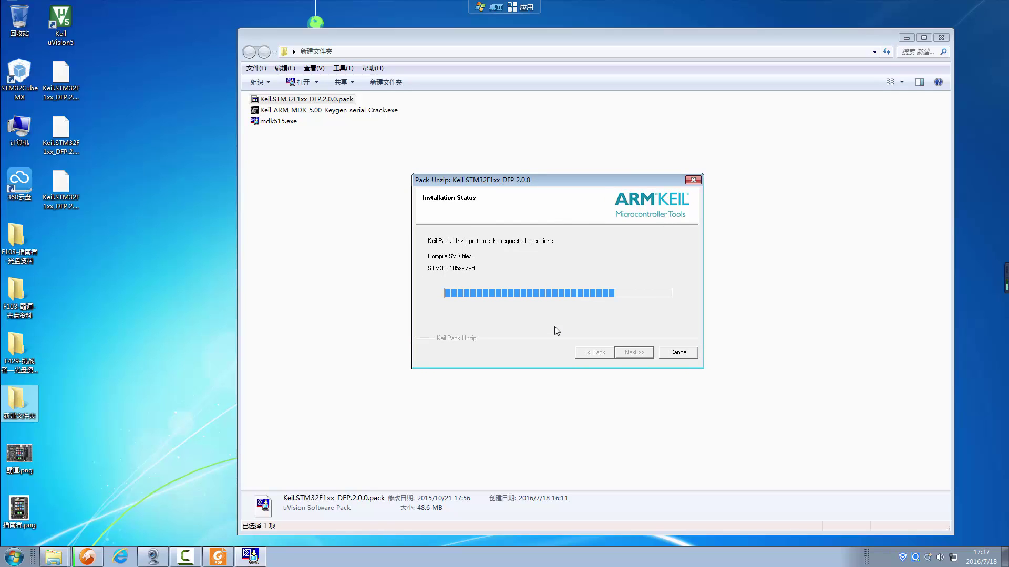
Step: Try to delete the three Keil.STM32F1xx_DFP download files from the desktop, skipping the file in use
drag(150, 202, 53, 74)
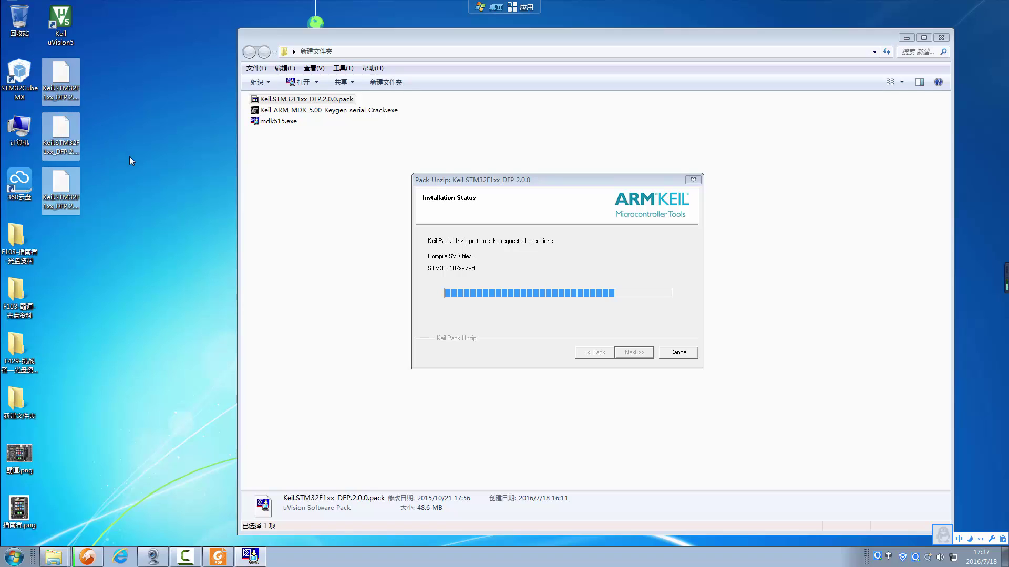
key(Delete)
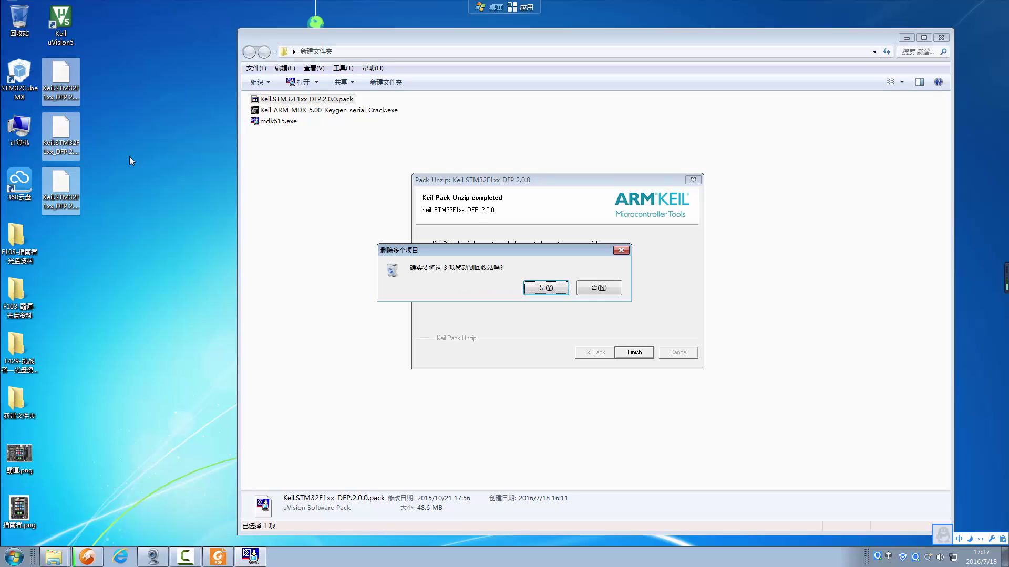
click(538, 286)
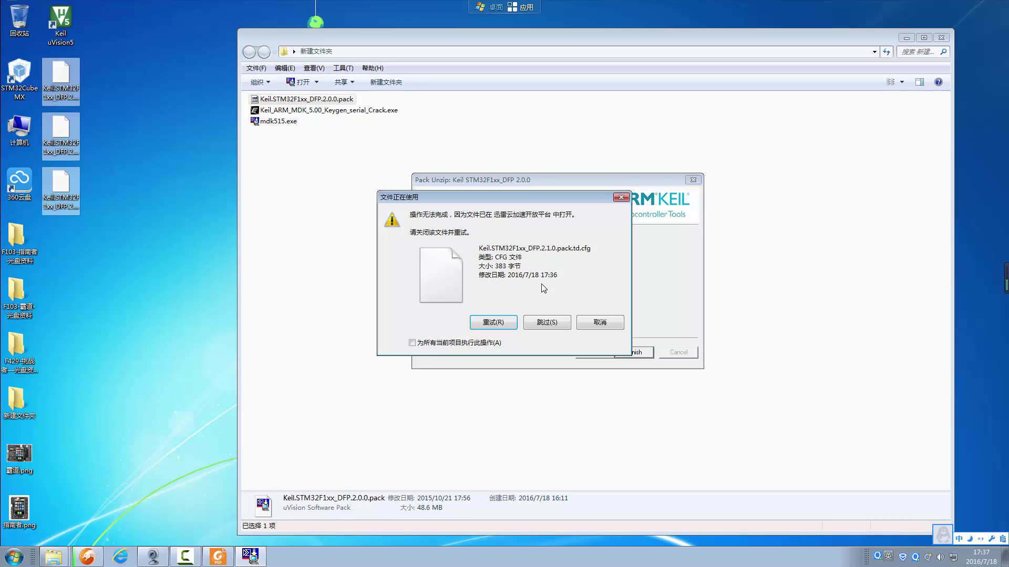
click(534, 322)
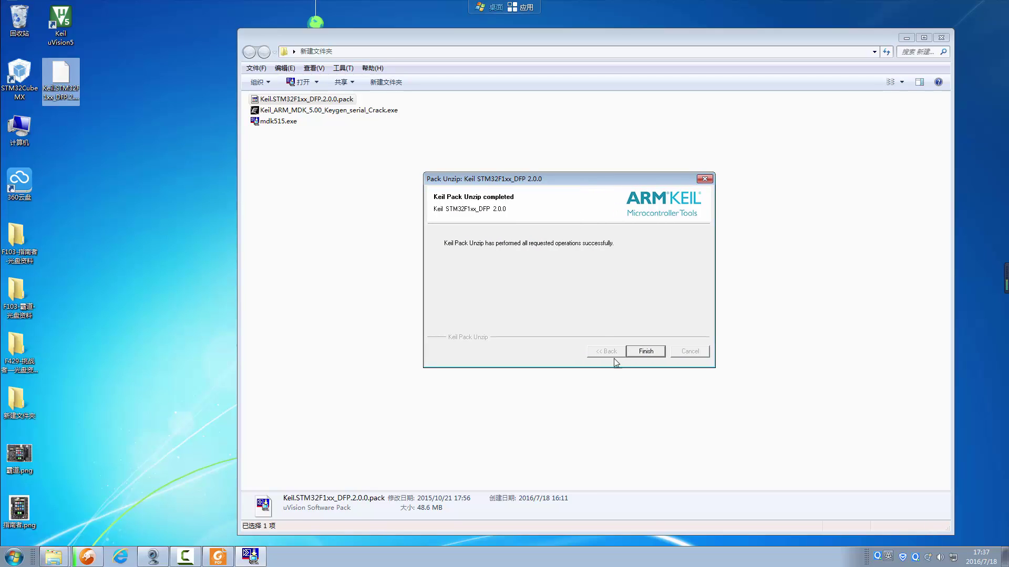
Step: Finish the Keil Pack Unzip installation of STM32F1xx_DFP 2.0.0 and return to the 新建文件夹 folder window
click(642, 354)
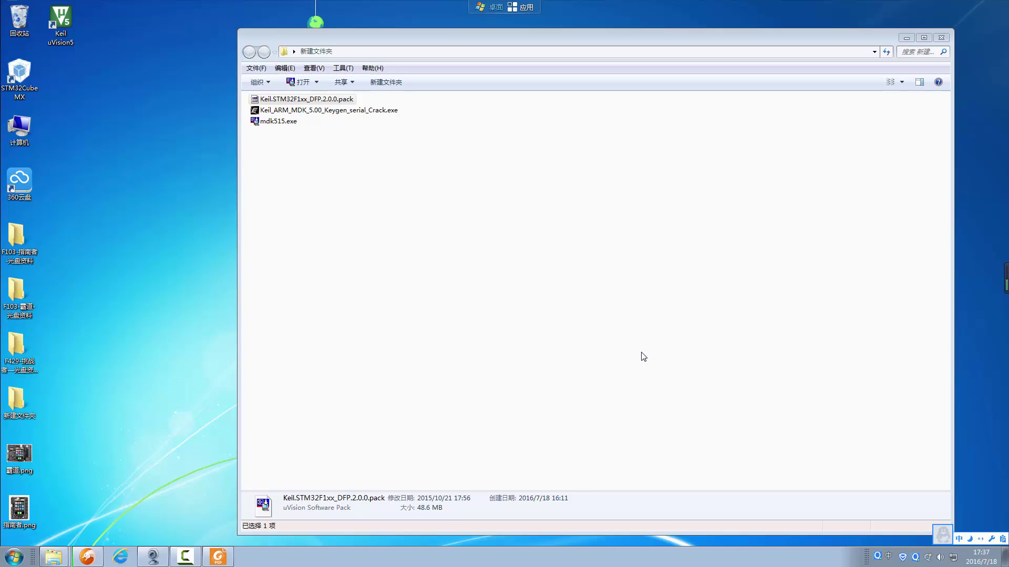
click(565, 288)
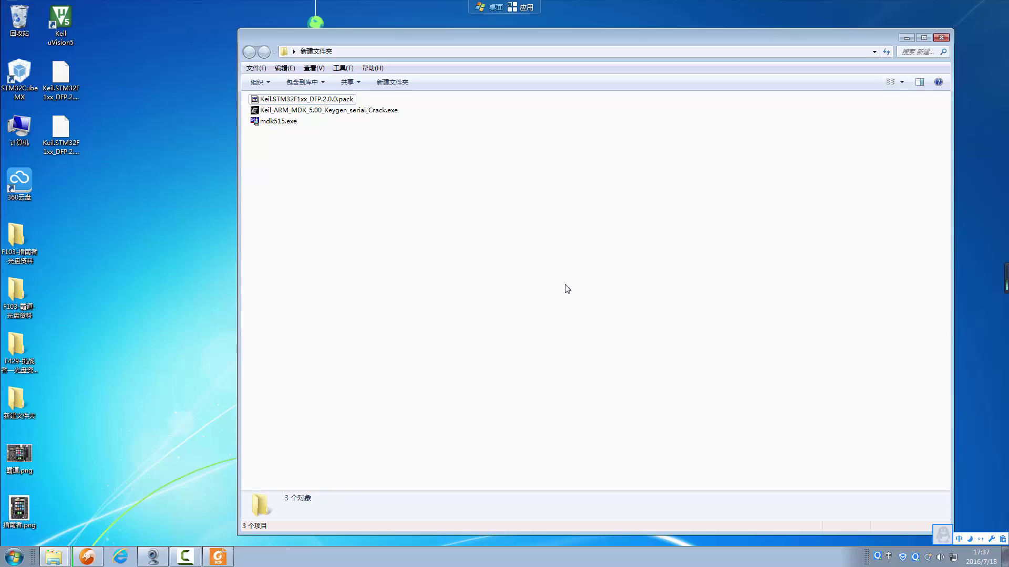
Step: Switch to the web browser, dismiss the download pop-up and close the browser without continuing the download in the background
click(102, 554)
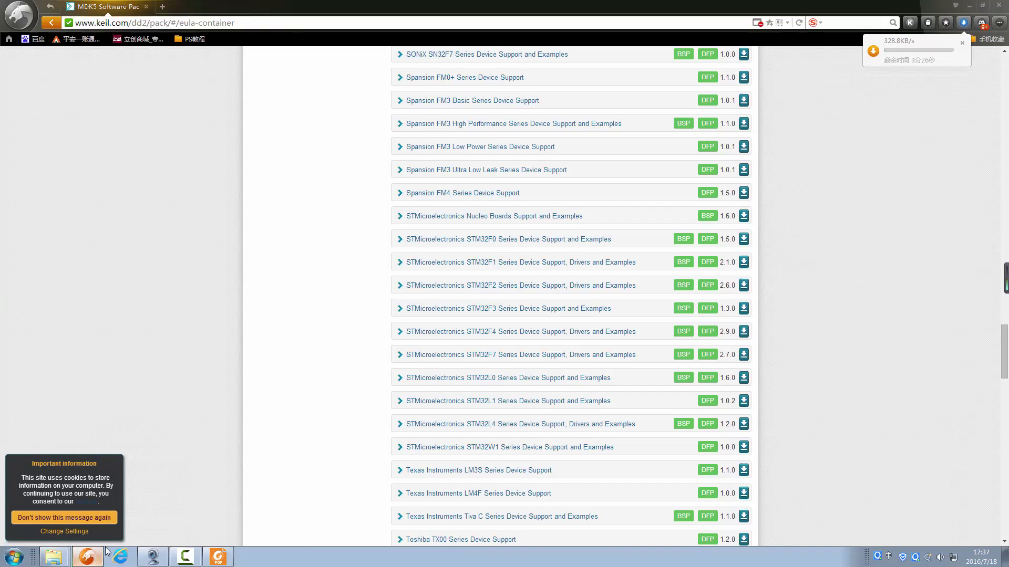
click(962, 44)
click(998, 4)
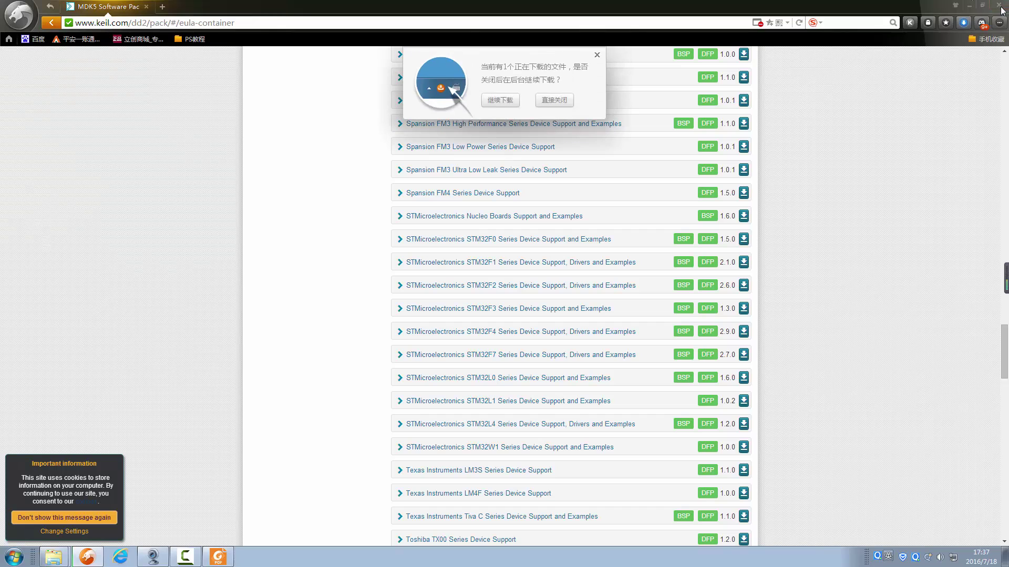
click(548, 103)
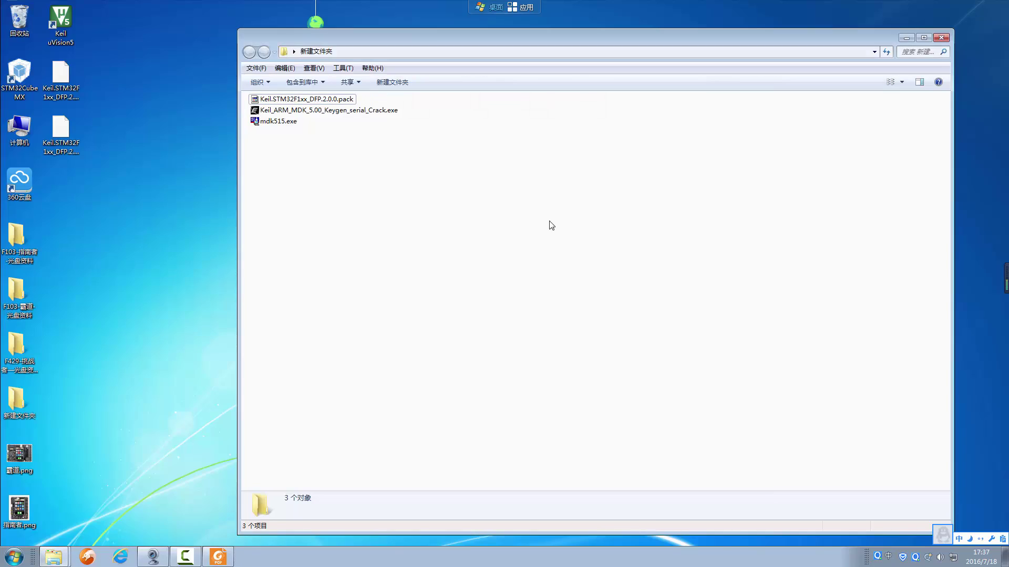
Step: Delete the two remaining Keil.STM32F1xx_DFP download files from the desktop
drag(132, 212, 50, 62)
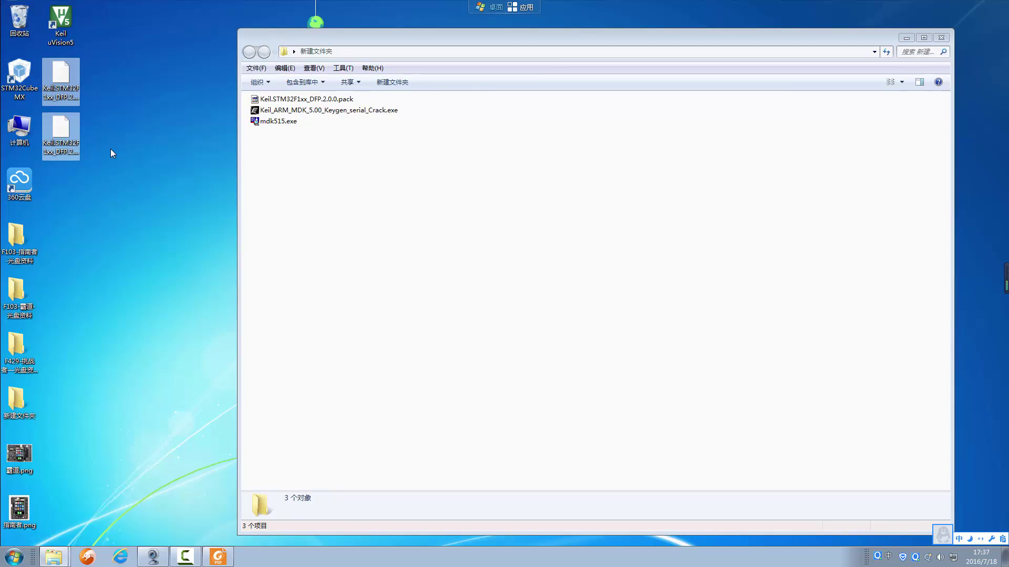
key(Delete)
click(551, 288)
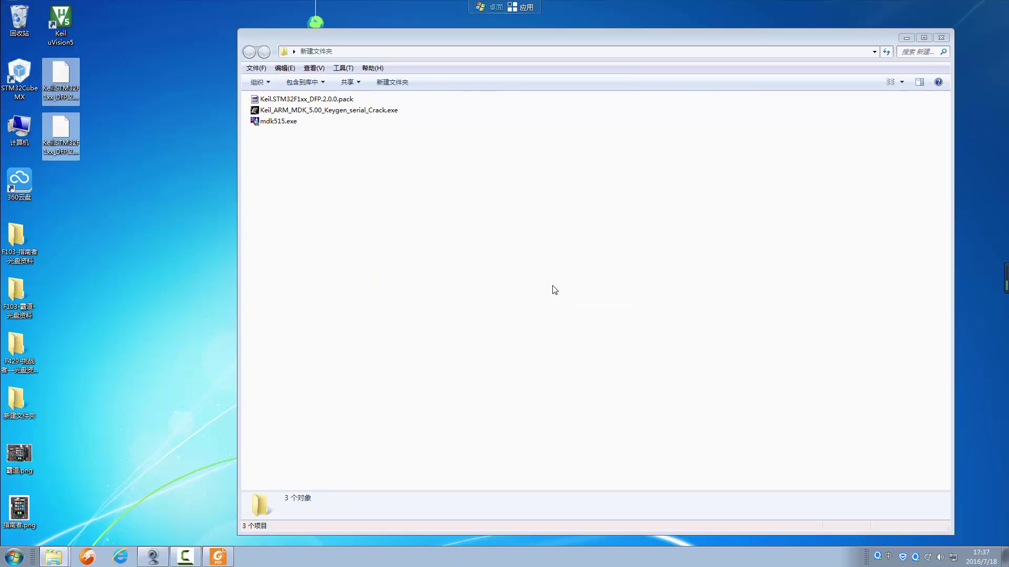
click(480, 293)
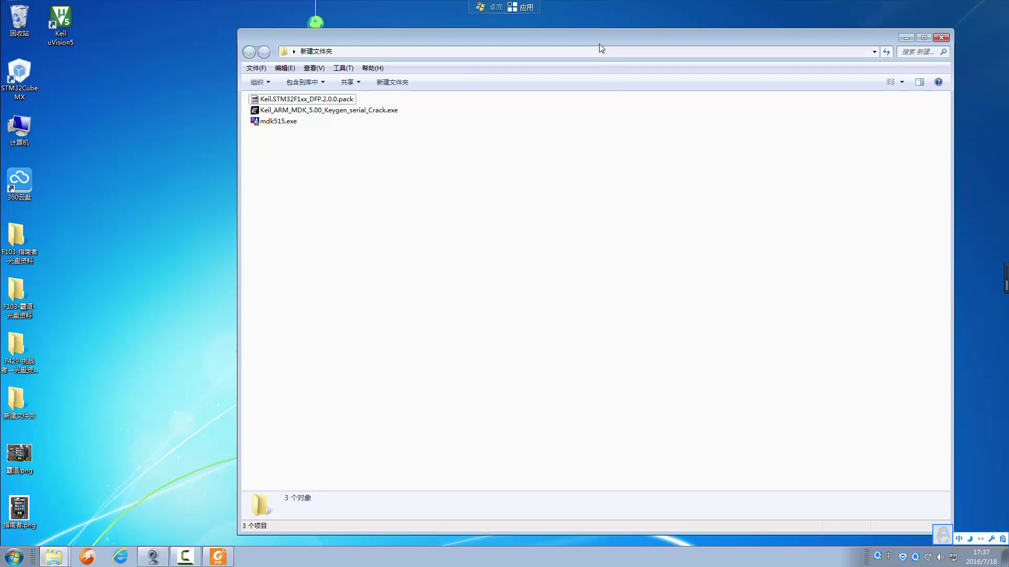
Step: Launch Keil uVision5 from the desktop and minimize the 新建文件夹 folder window
mouse_move(599, 37)
mouse_down()
mouse_move(623, 35)
mouse_move(604, 34)
mouse_up()
drag(509, 208, 321, 106)
click(727, 295)
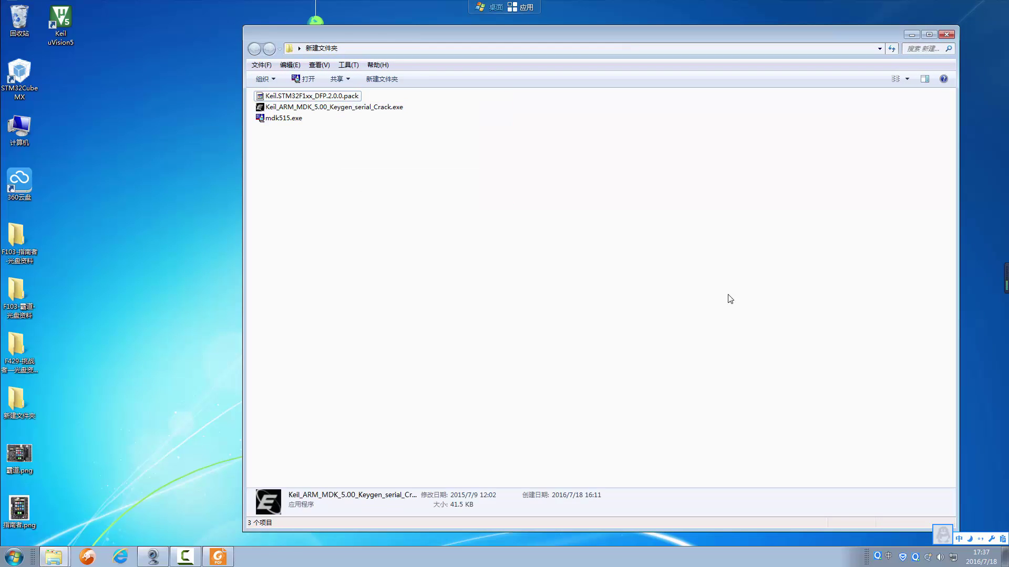
click(59, 45)
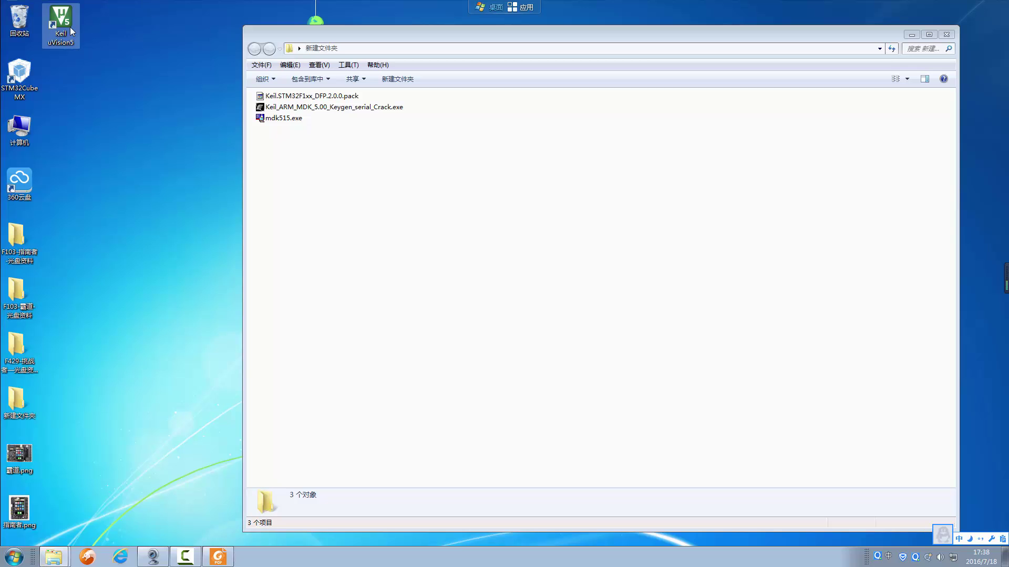
click(910, 36)
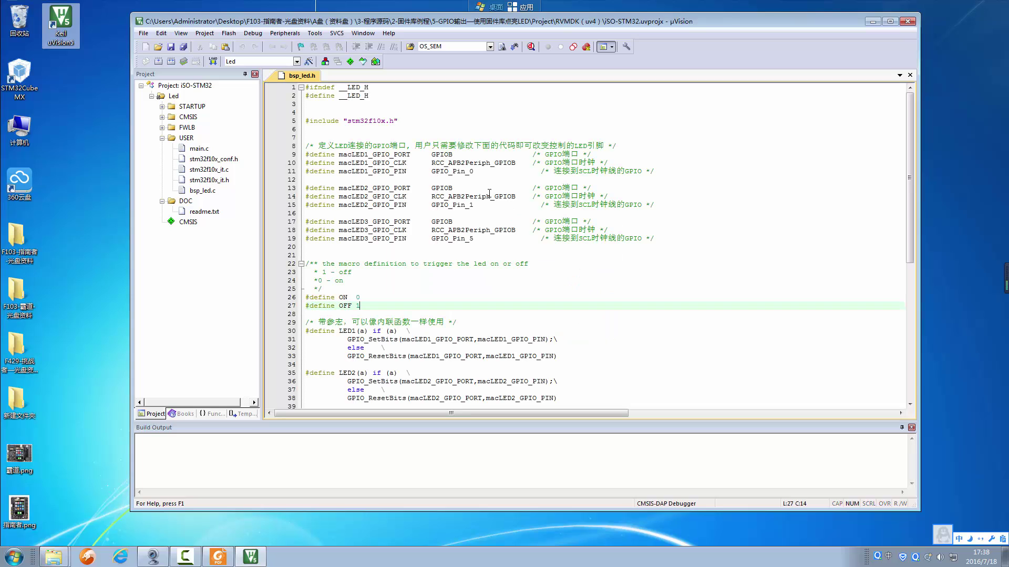
Step: Close the bsp_led.h file and the iSO-STM32 project, and shift the empty µVision window slightly aside
right_click(293, 77)
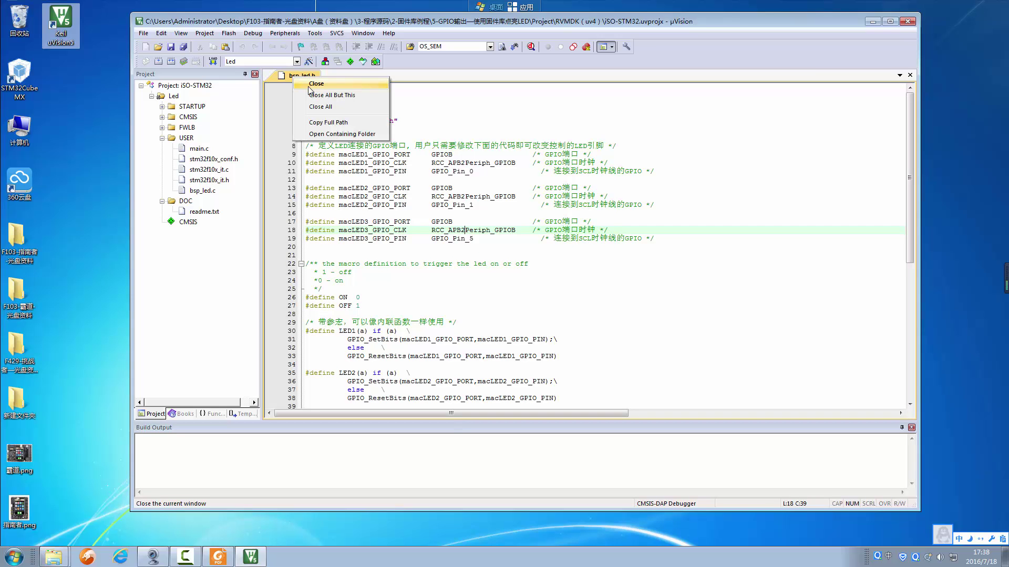
click(312, 88)
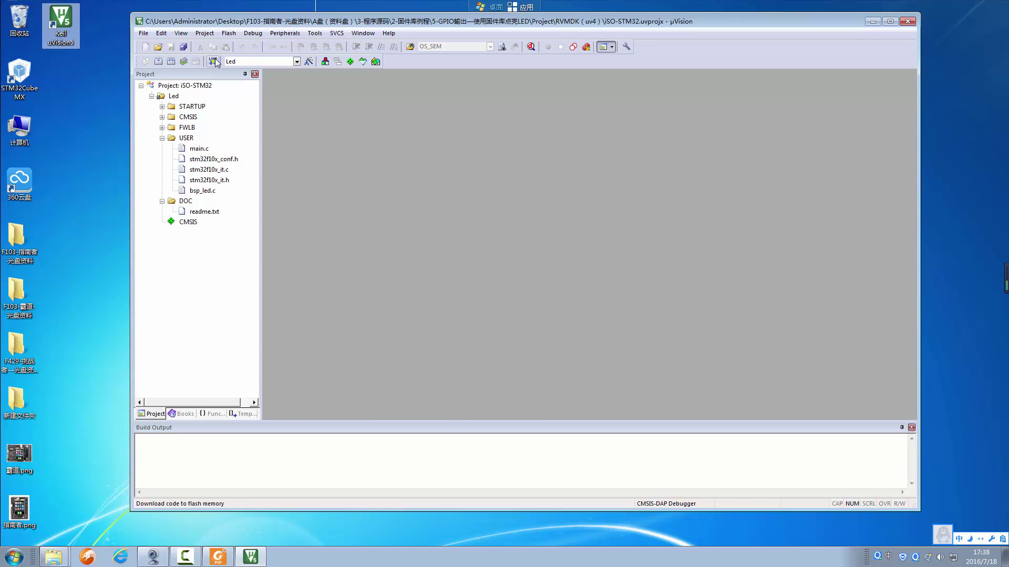
click(204, 33)
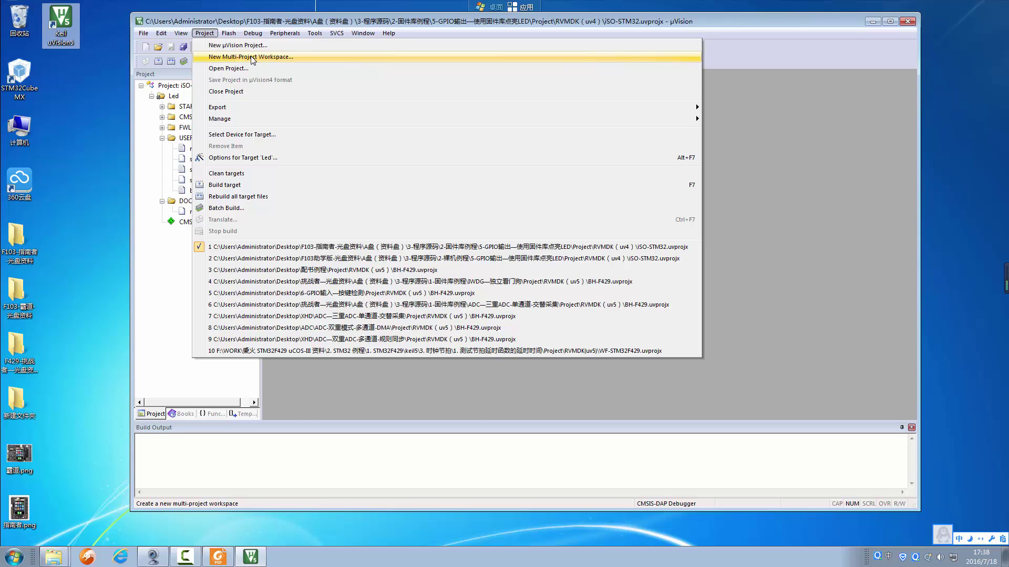
click(251, 90)
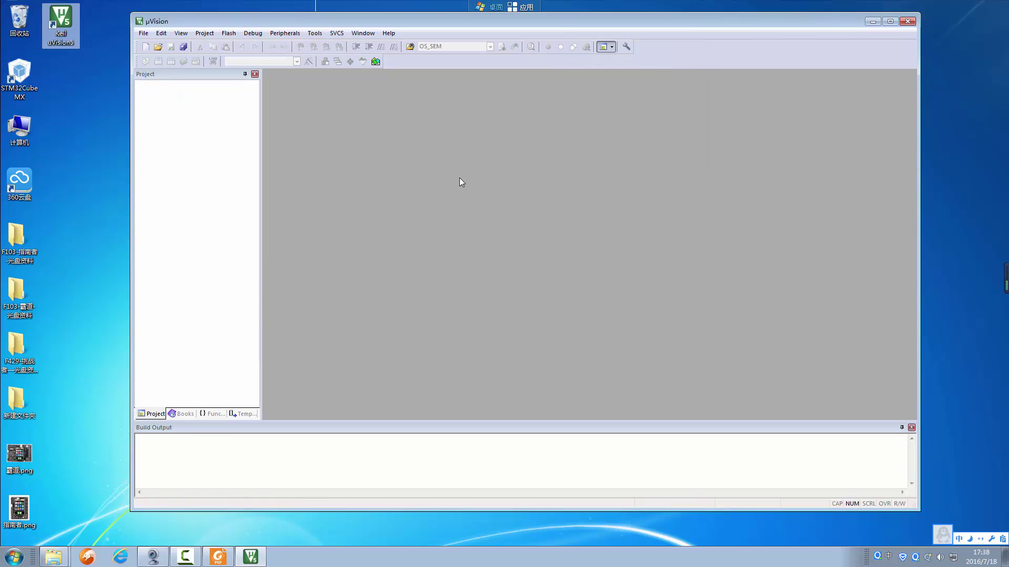
drag(665, 25, 720, 33)
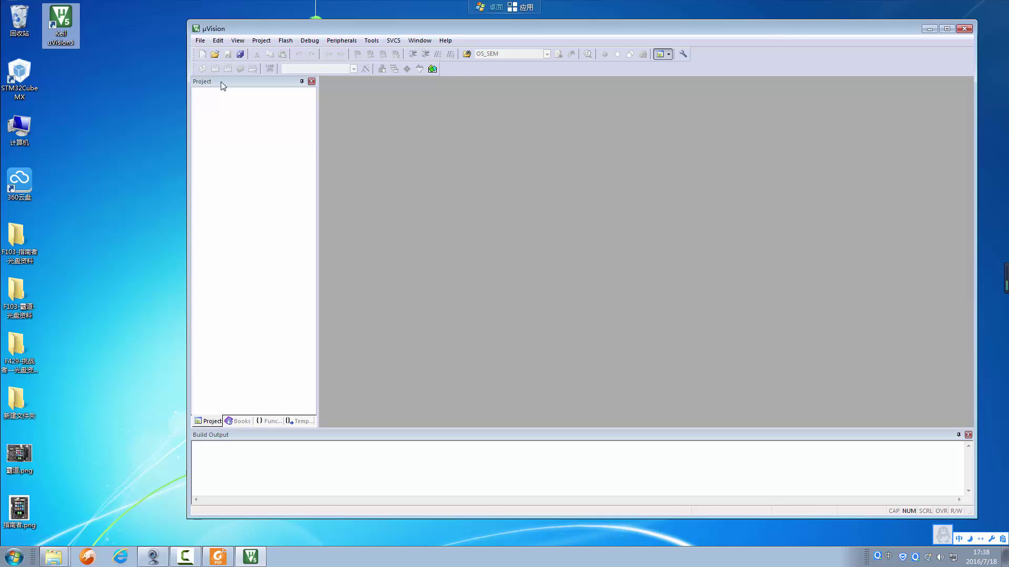
Step: Examine the single-user license entry in µVision's License Management dialog, and close the dialog
click(200, 41)
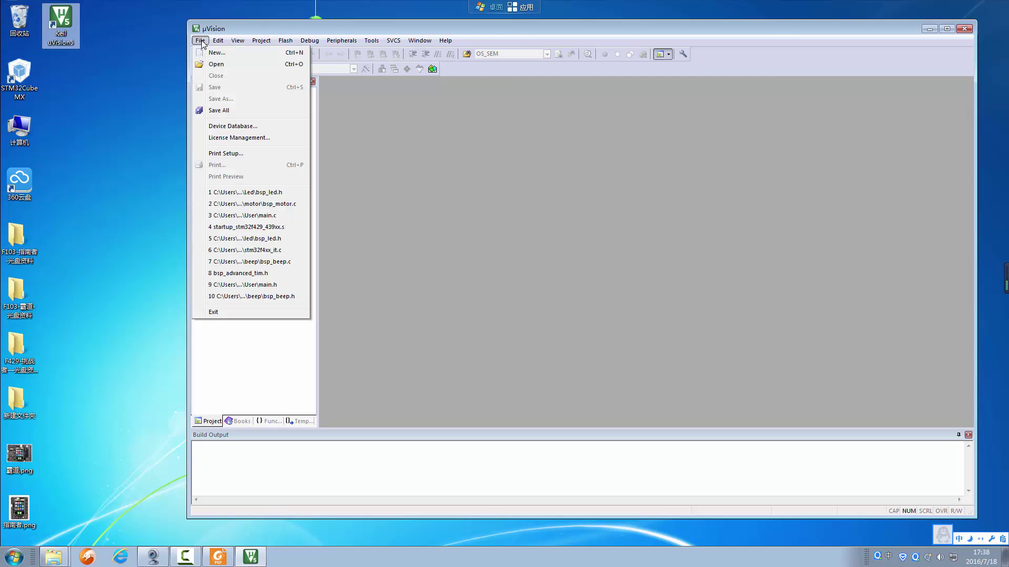
click(245, 137)
click(540, 249)
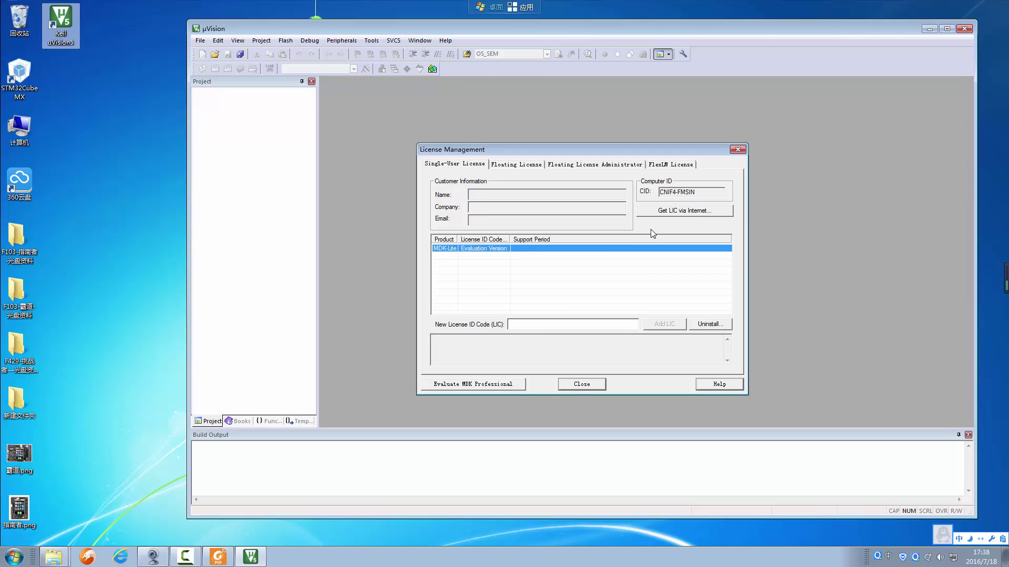
click(737, 149)
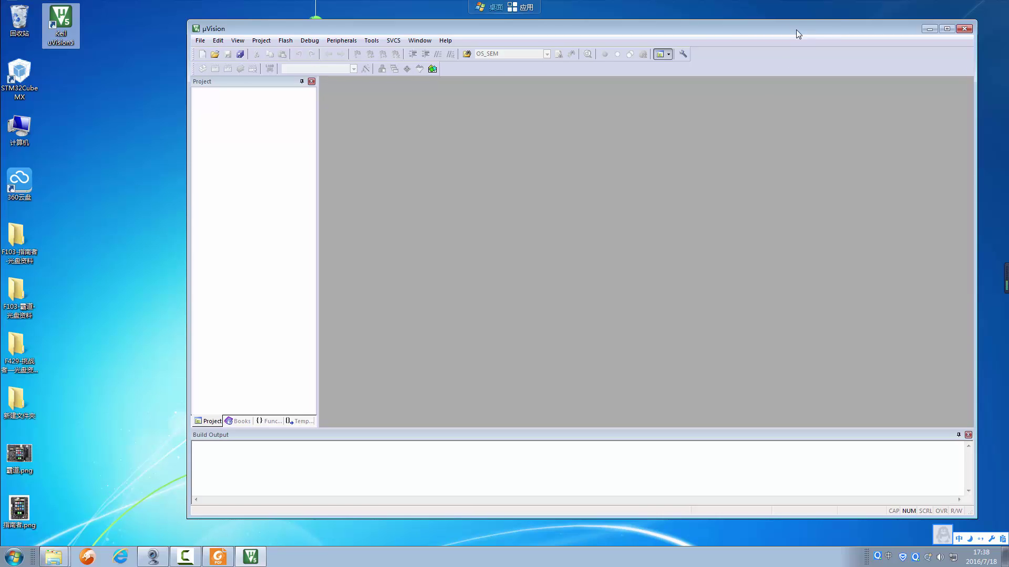
drag(796, 29, 773, 26)
Step: Switch to the web browser and search Bing in a new tab for "KEIL5 破解"
click(88, 558)
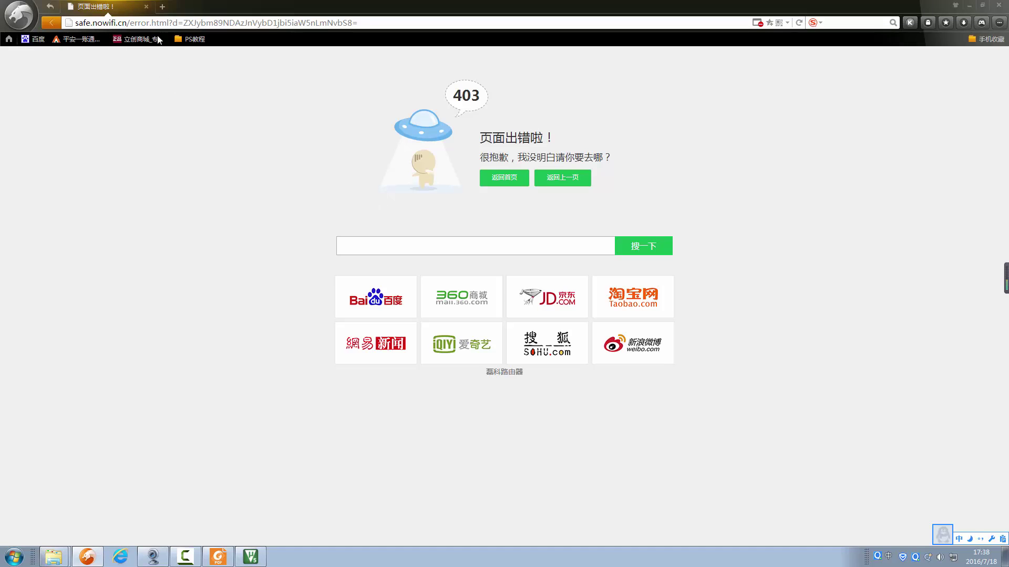
click(162, 8)
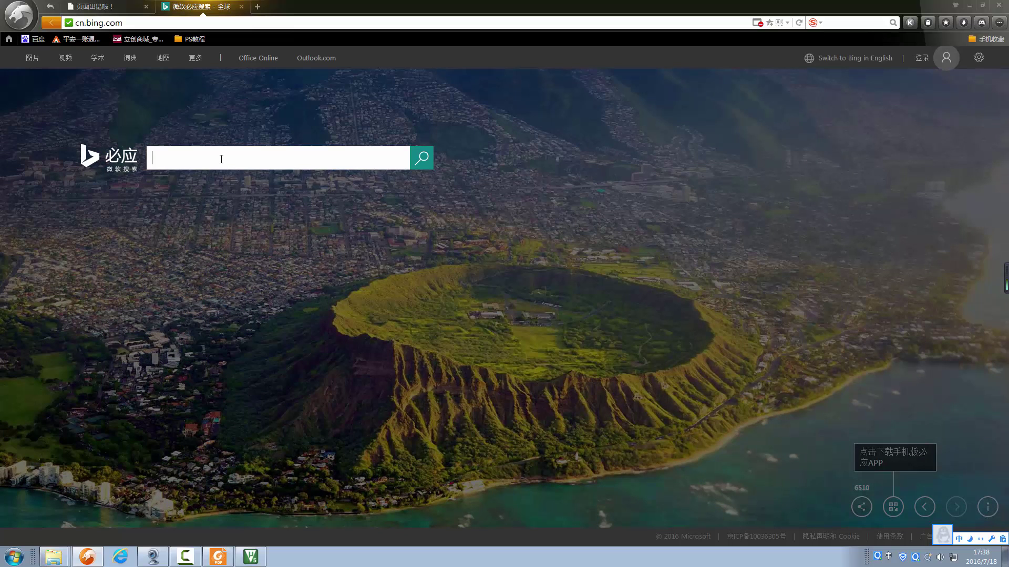
click(221, 159)
text(K)
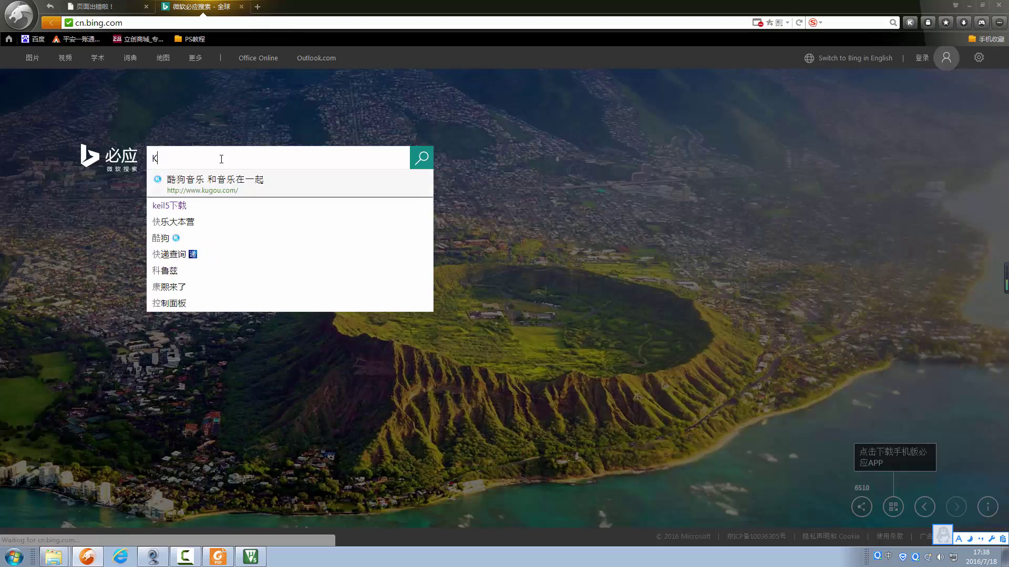
text(EIL5)
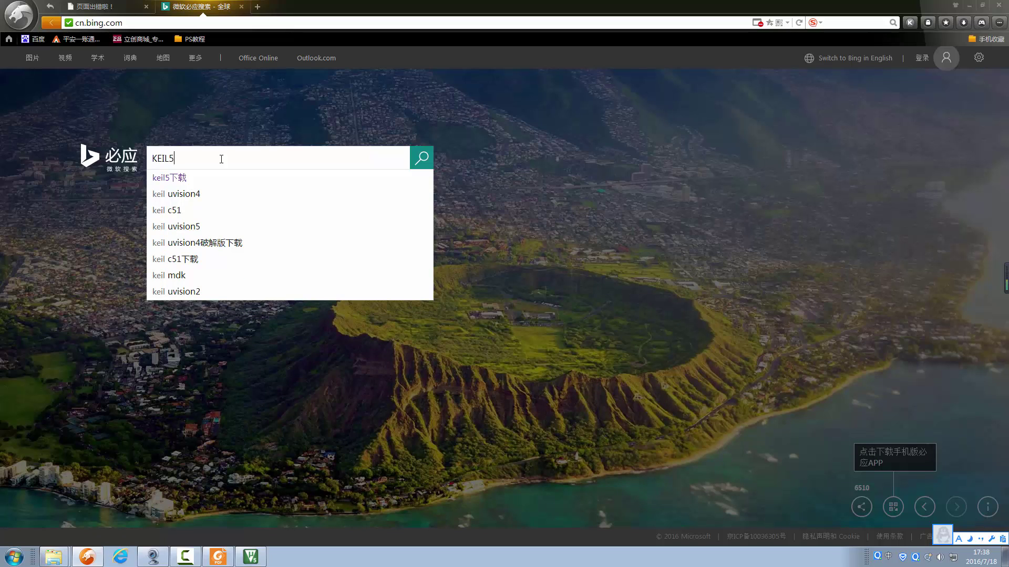
text( pojie)
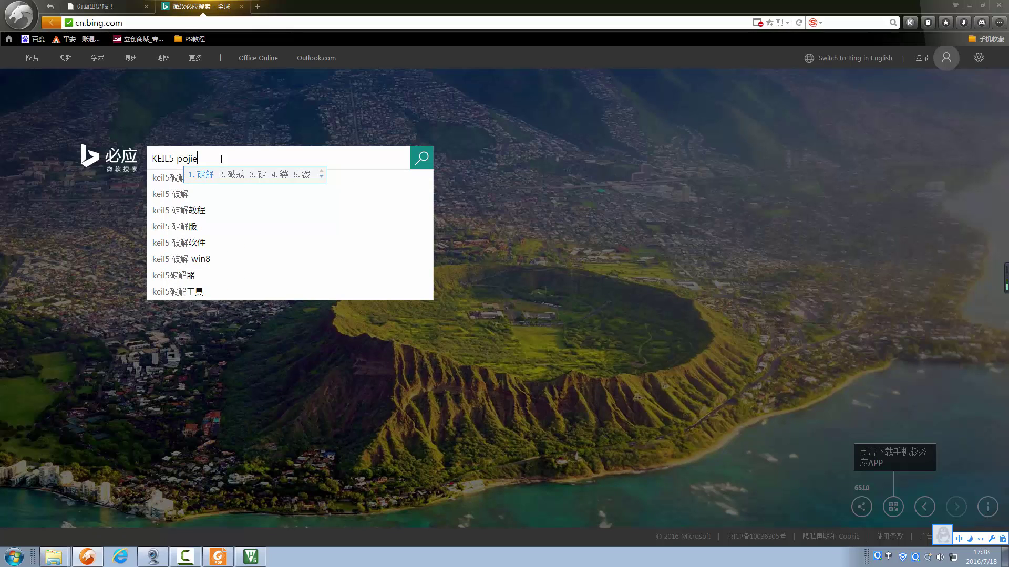
key(space)
key(Return)
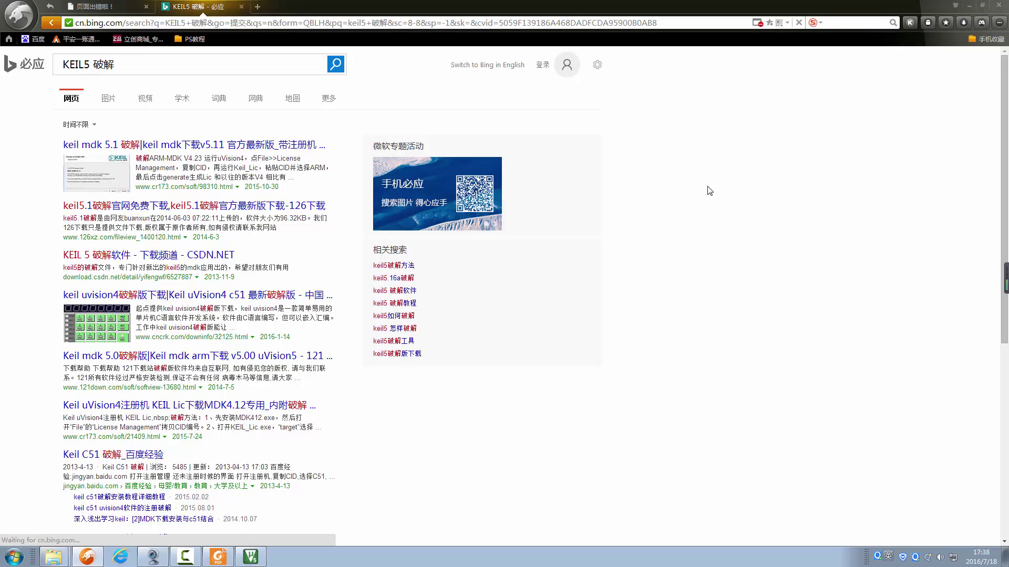
Step: Change the Bing search query to "KEIL5 破解注册机" and run the search
click(153, 67)
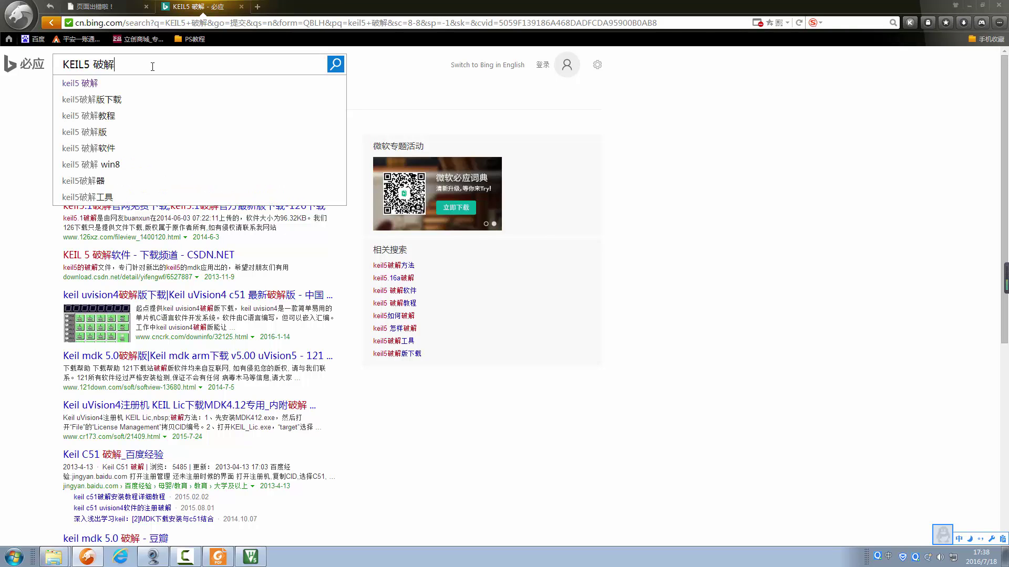
key(BackSpace)
key(BackSpace)
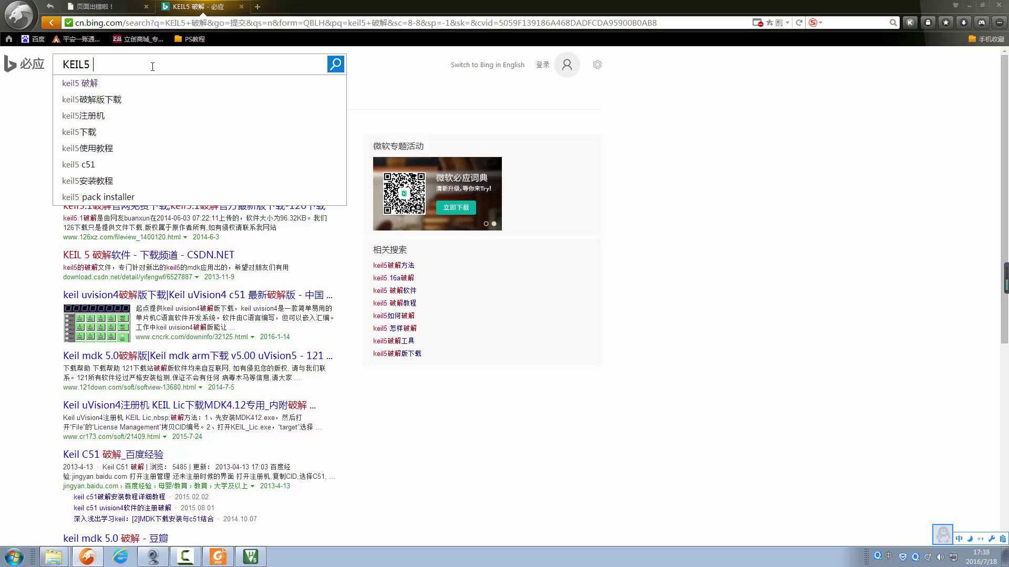
text(pojie)
key(space)
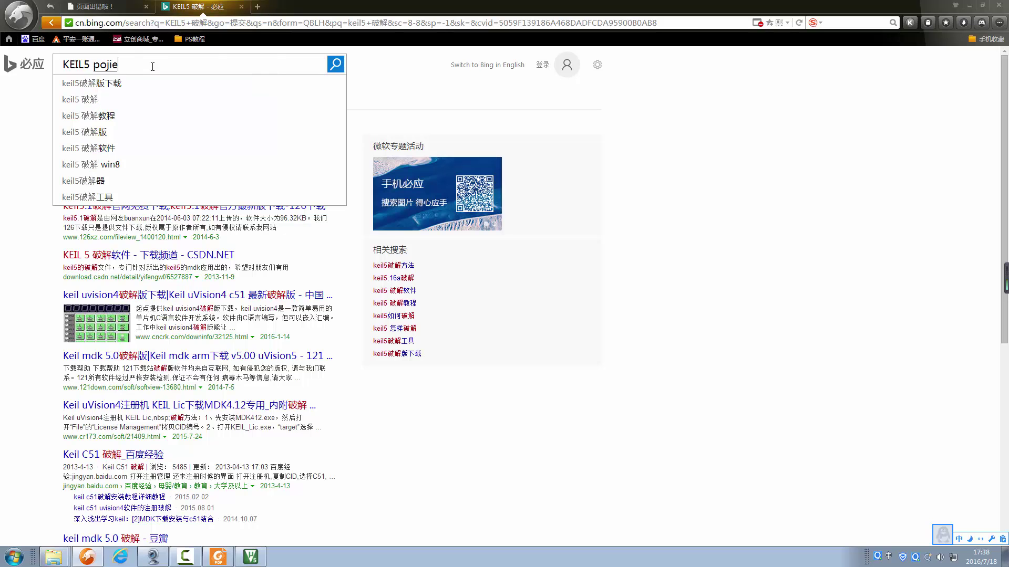
text(zhucu)
key(BackSpace)
text(eji)
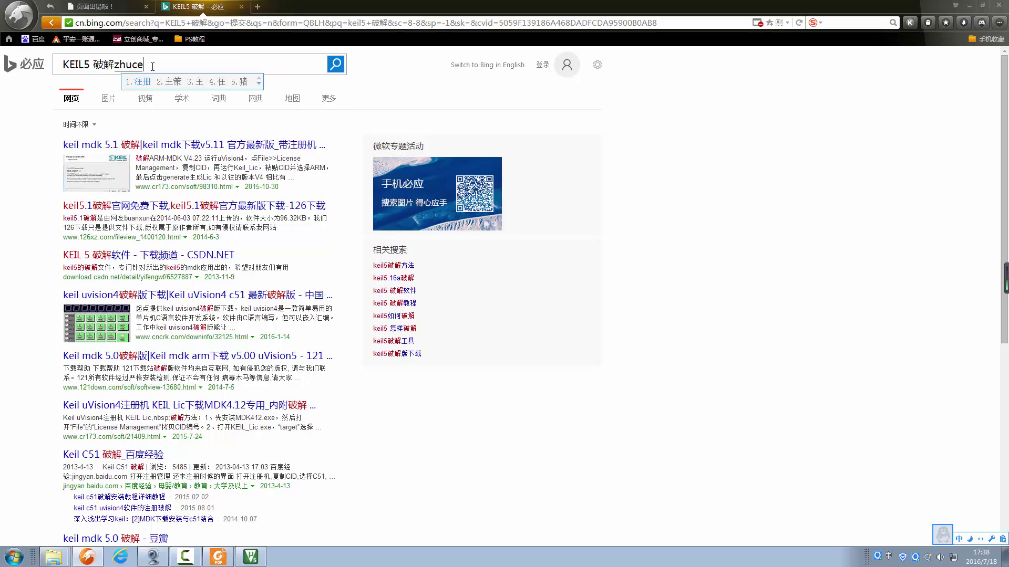
key(space)
key(Return)
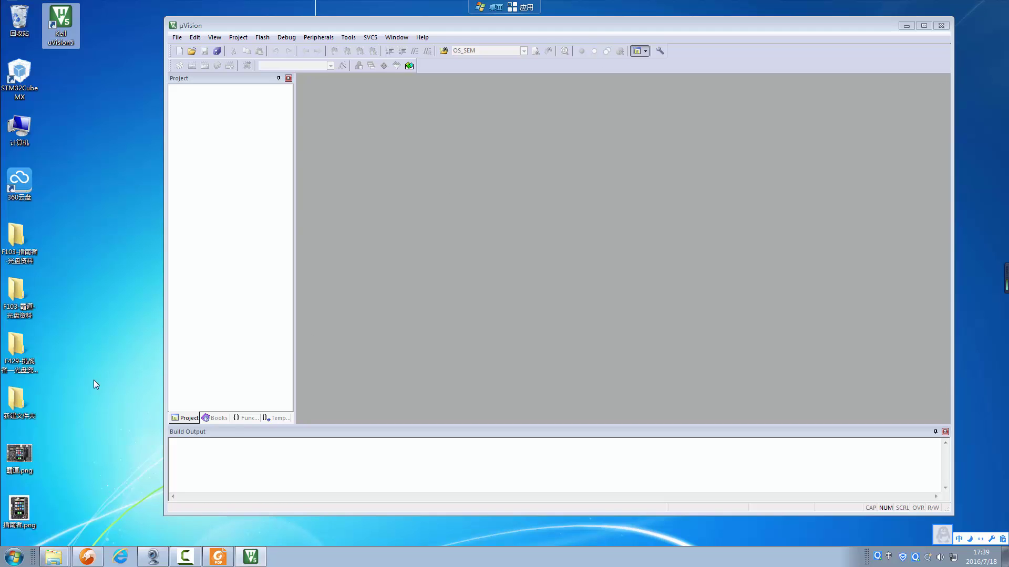
Step: Open the 新建文件夹 folder from the desktop and arrange its window beside the µVision window
double_click(32, 396)
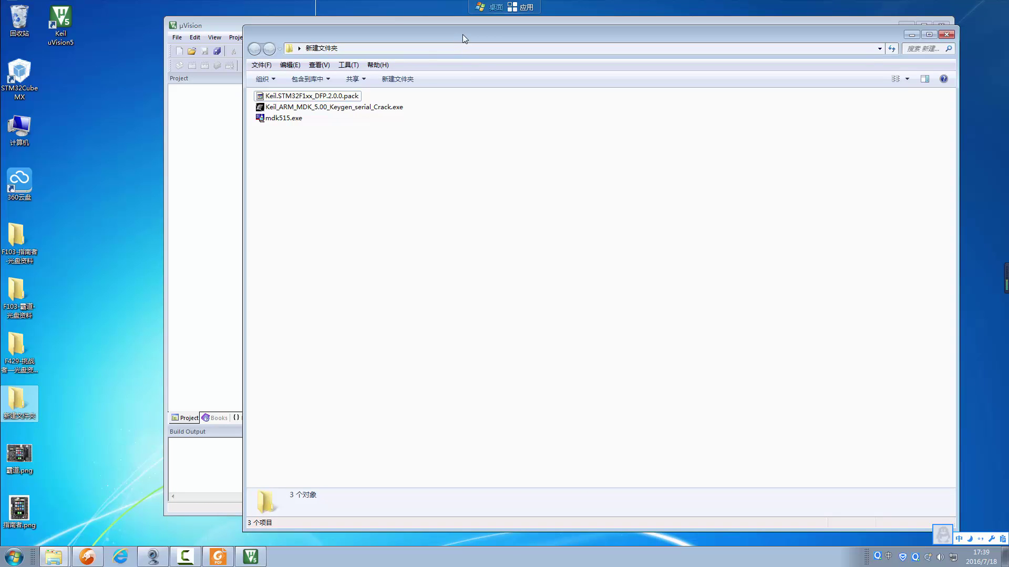
drag(463, 34, 594, 50)
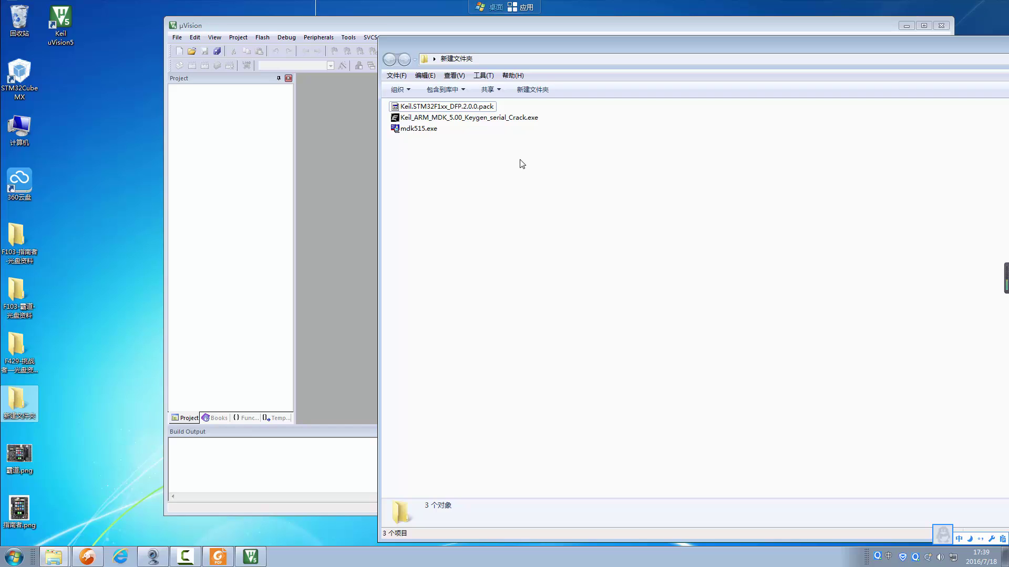
drag(602, 49, 533, 66)
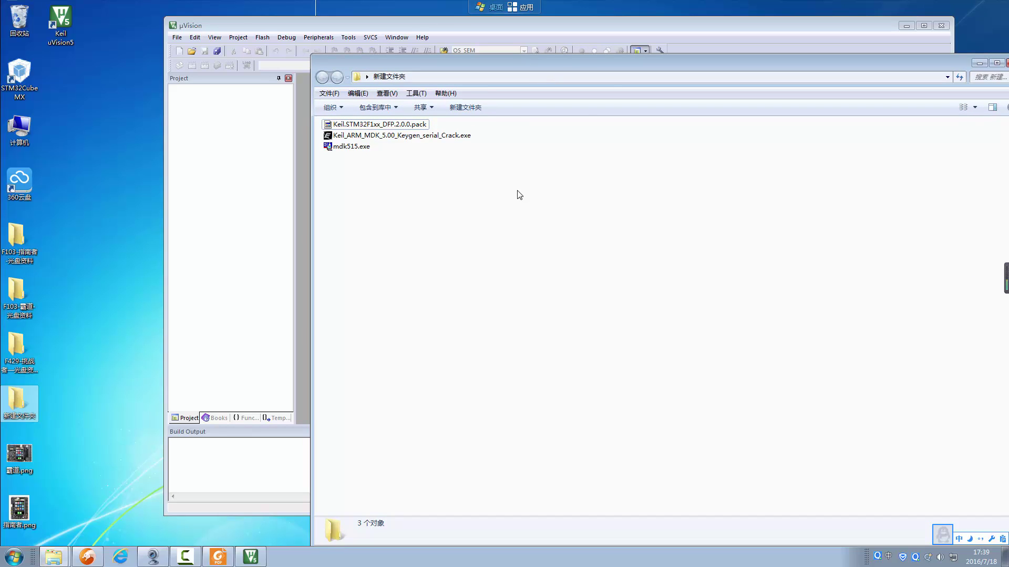
drag(632, 65, 360, 69)
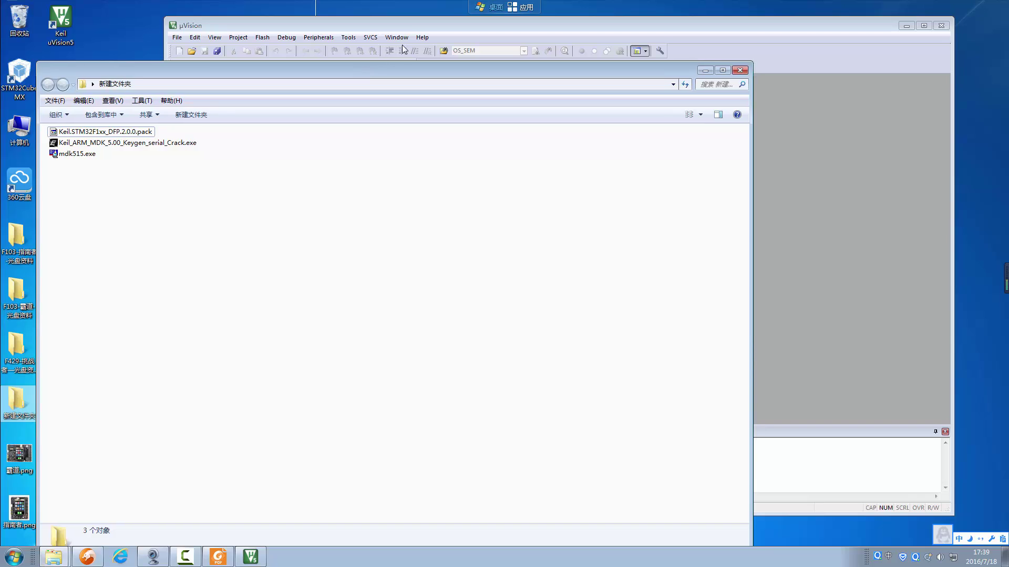
click(411, 26)
drag(411, 26, 501, 31)
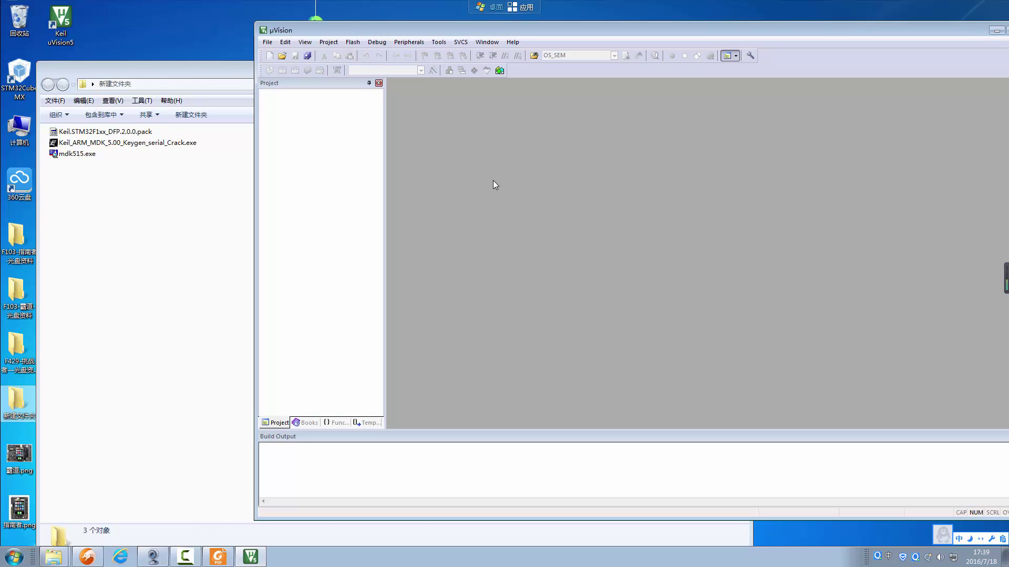
Step: Run Keil_ARM_MDK_5.00_Keygen_serial_Crack.exe, minimize the folder window and move the keygen window beside µVision
double_click(164, 146)
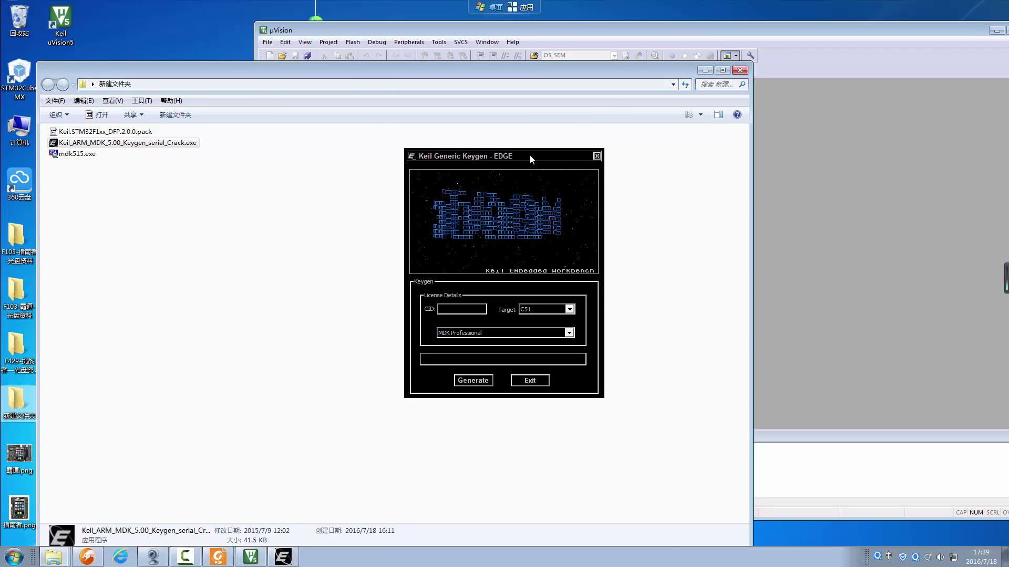
click(705, 69)
drag(498, 158, 219, 145)
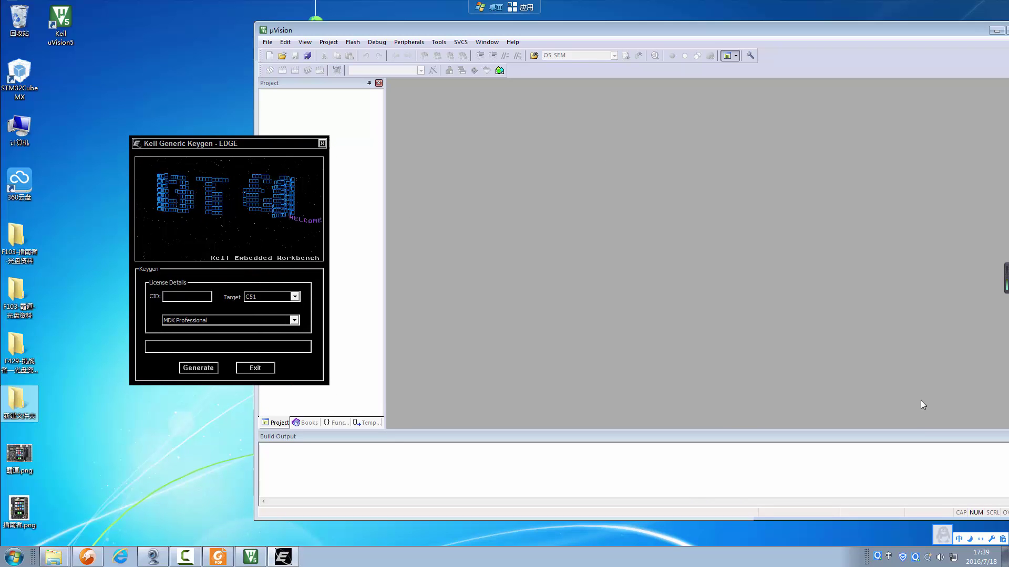
right_click(940, 558)
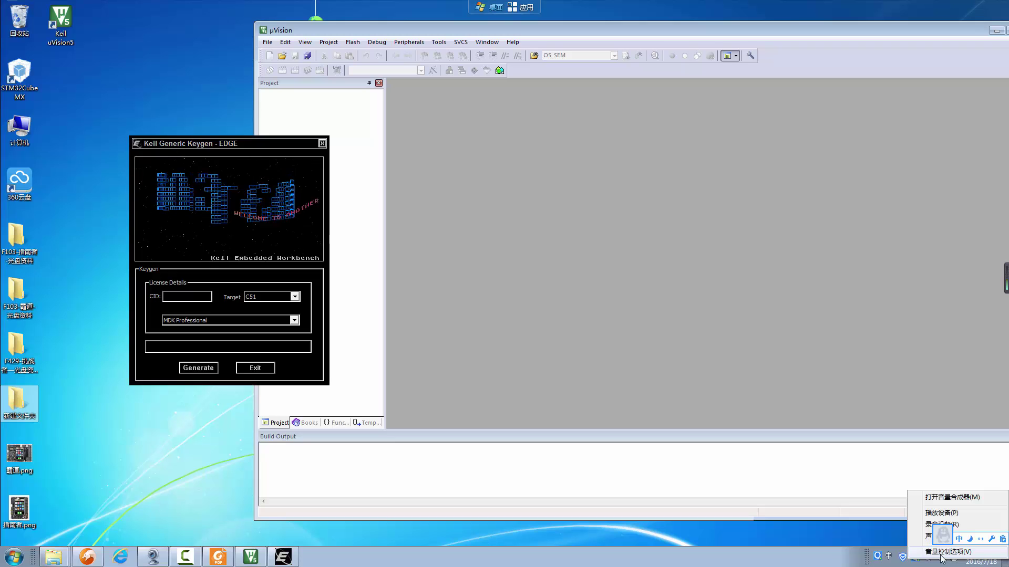
click(946, 552)
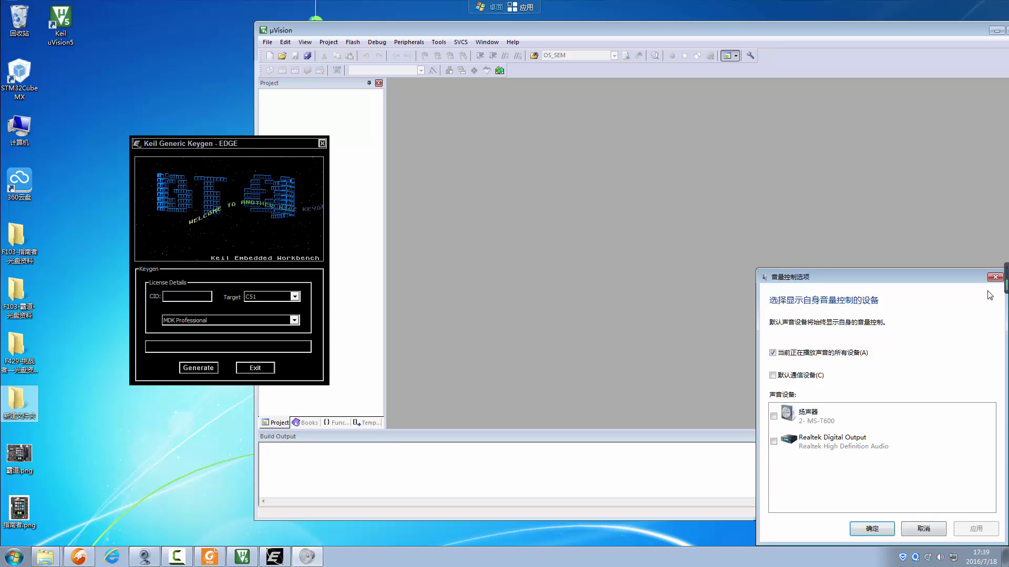
click(927, 527)
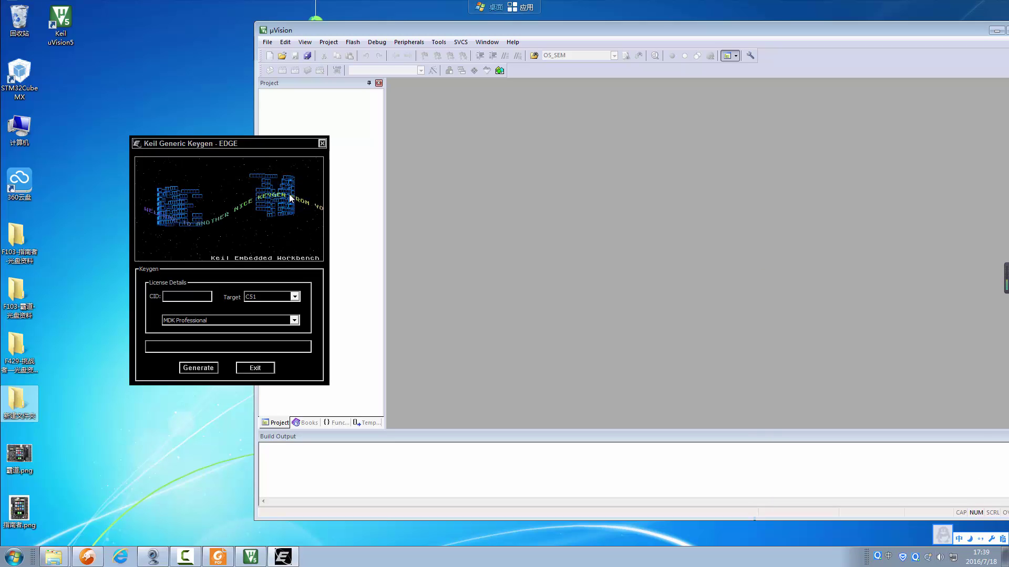
Step: Mute the system sound from the Windows volume control and return to the µVision window
right_click(941, 558)
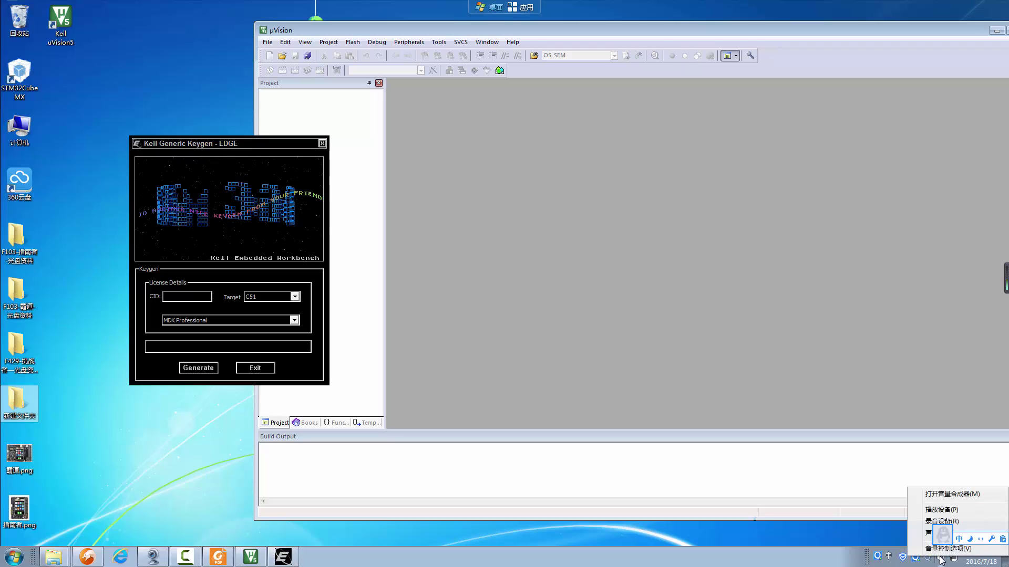
click(940, 559)
click(941, 559)
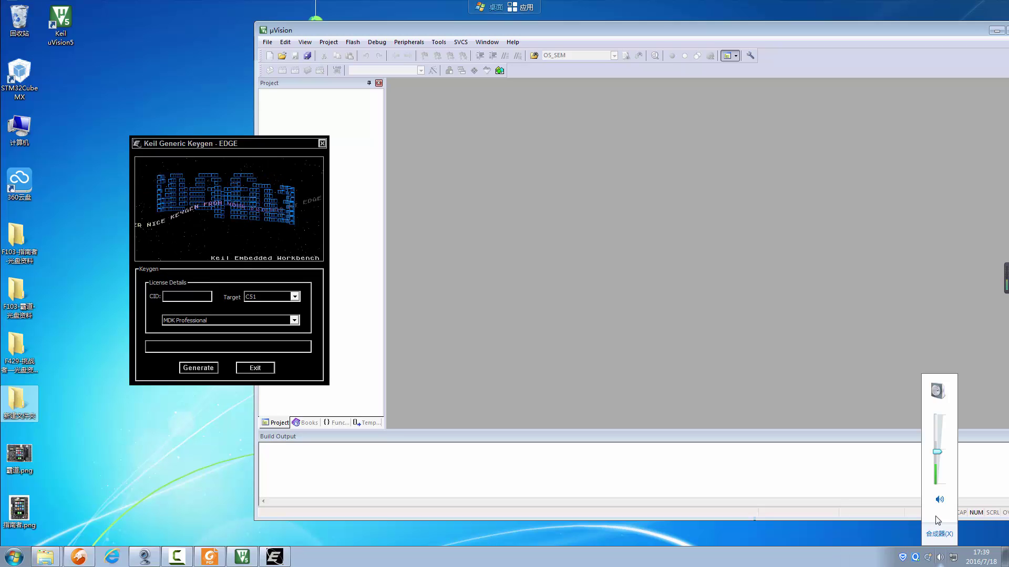
click(940, 559)
click(940, 559)
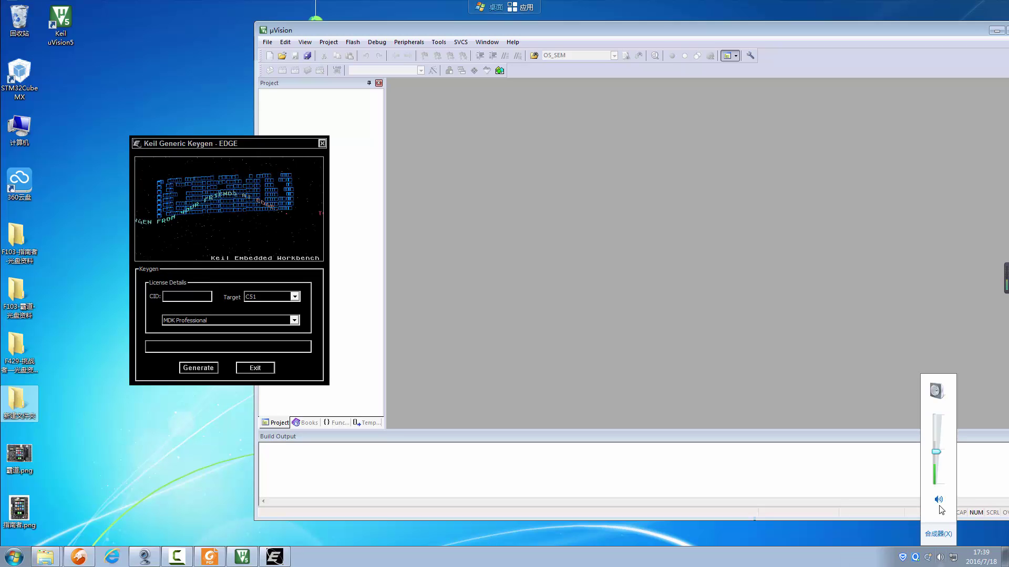
click(693, 337)
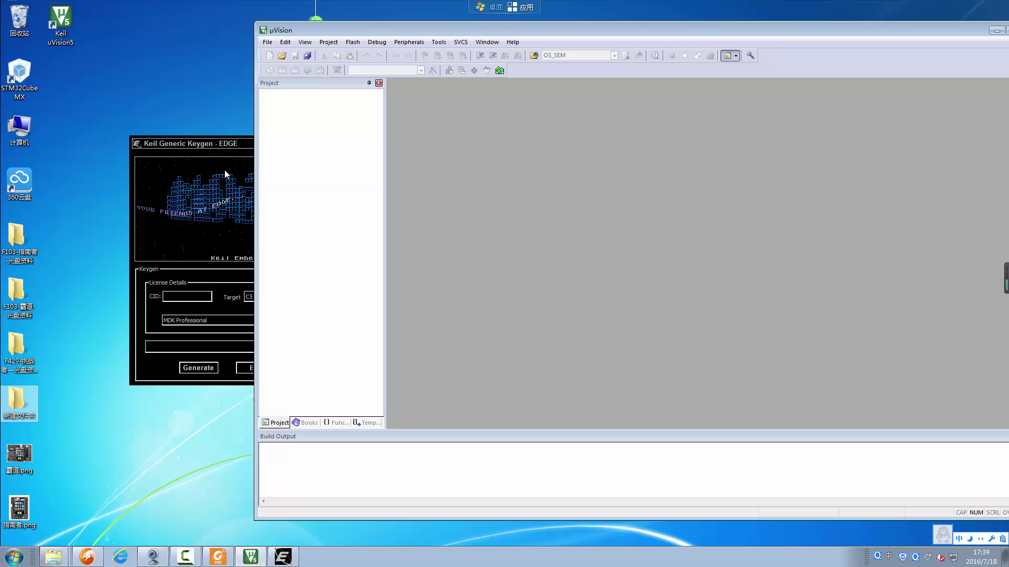
Step: Separate the keygen and µVision windows so neither overlaps, and open µVision's License Management dialog
drag(217, 147, 135, 145)
drag(399, 26, 451, 26)
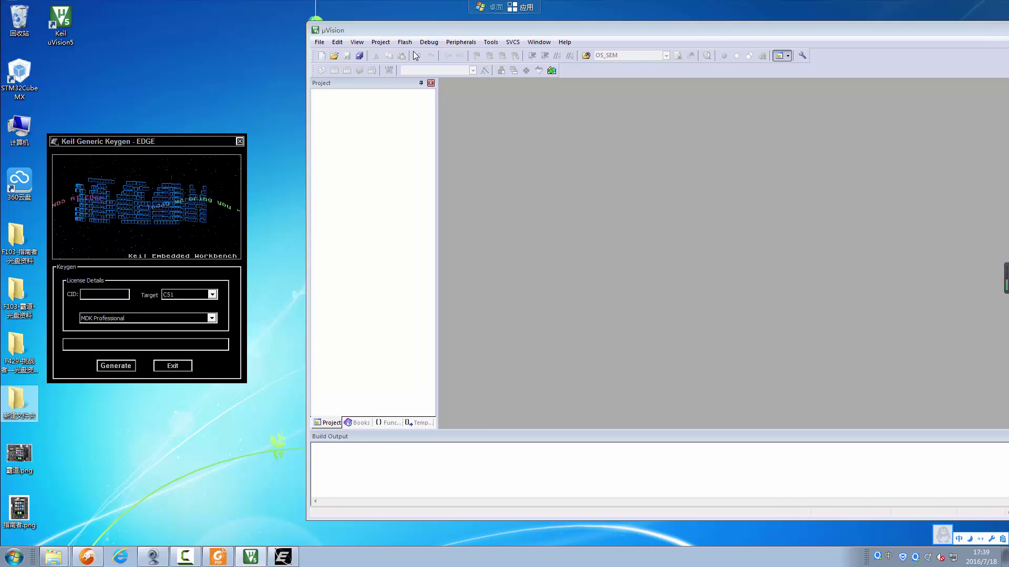
click(320, 43)
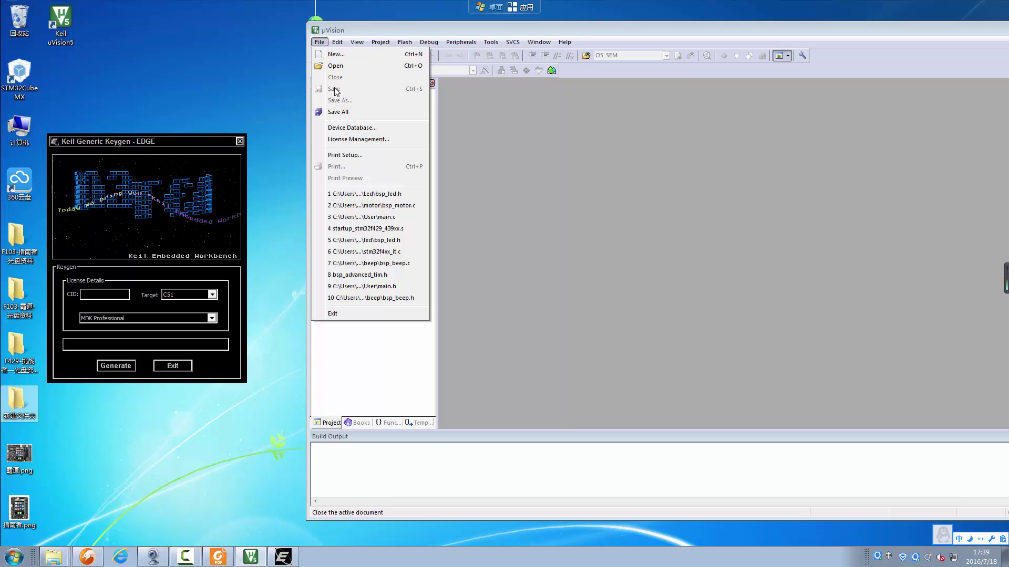
click(363, 139)
Step: Copy the computer ID into the keygen's CID field, set the target to ARM and generate an MDK Professional license code
drag(818, 194, 778, 193)
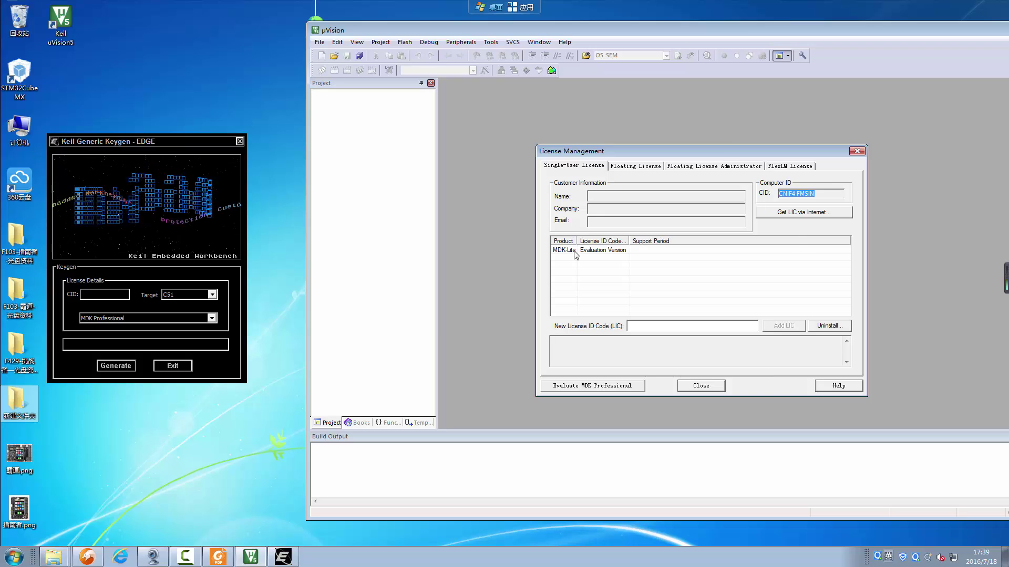
click(122, 295)
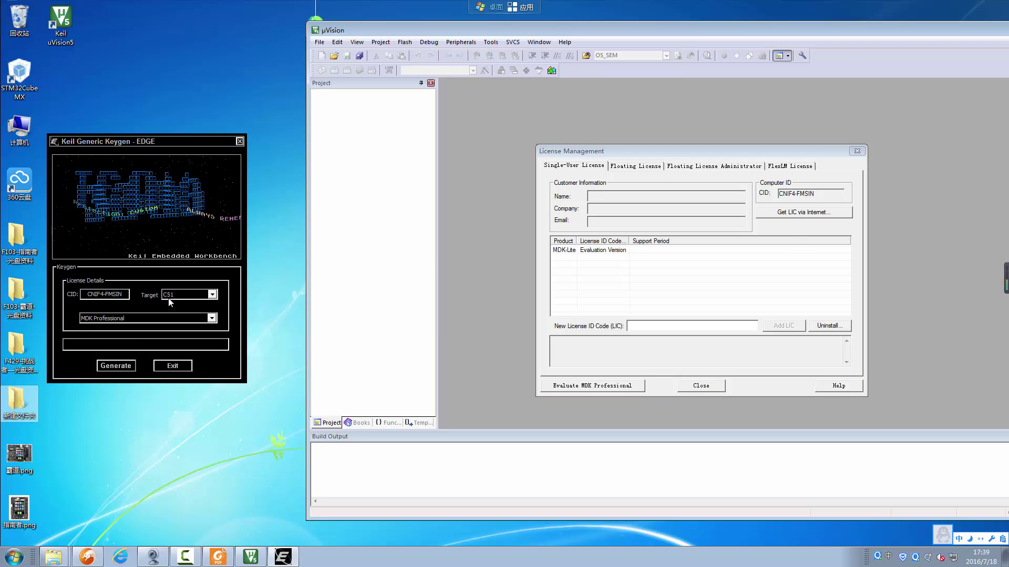
click(217, 297)
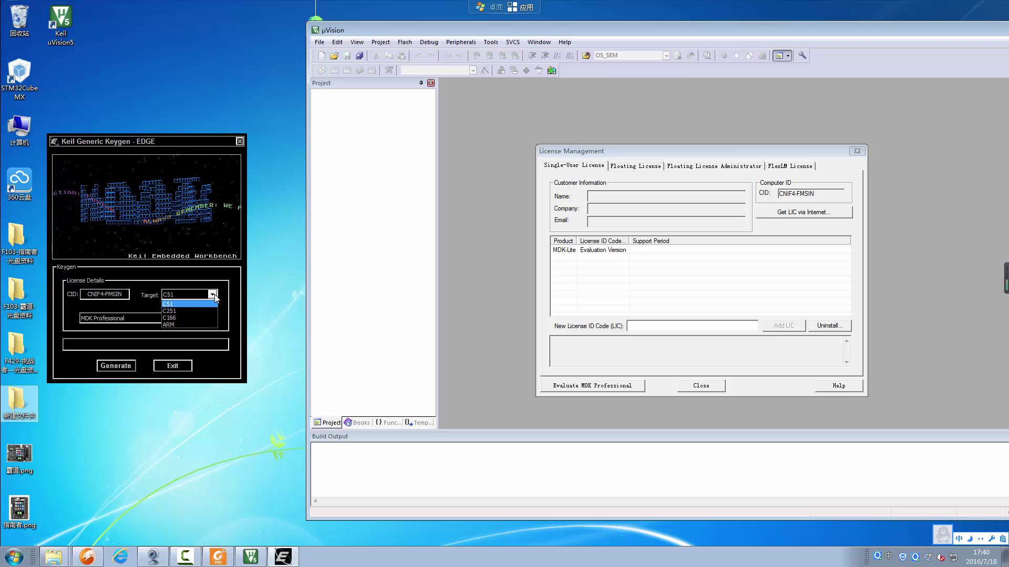
click(197, 323)
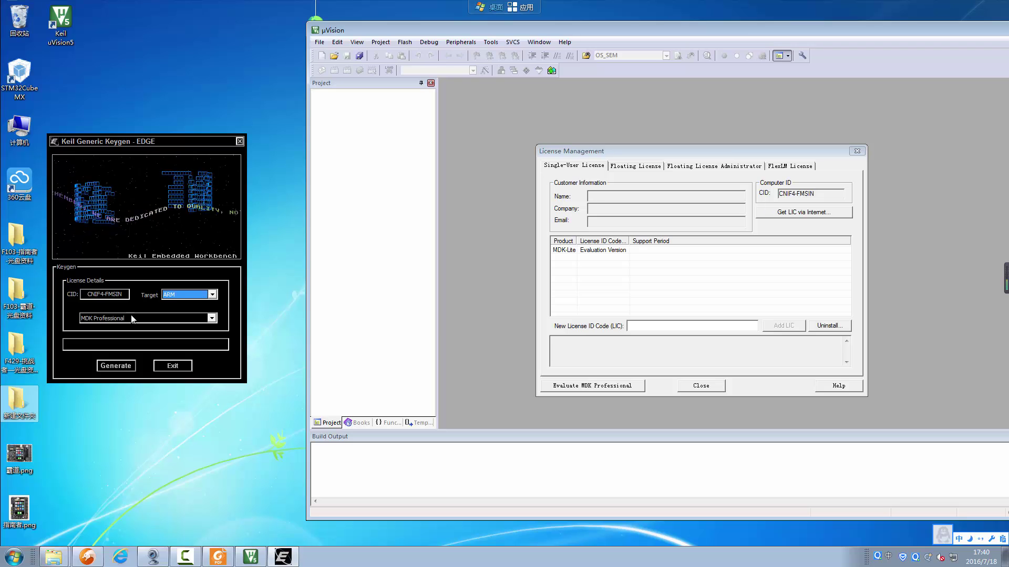
click(113, 370)
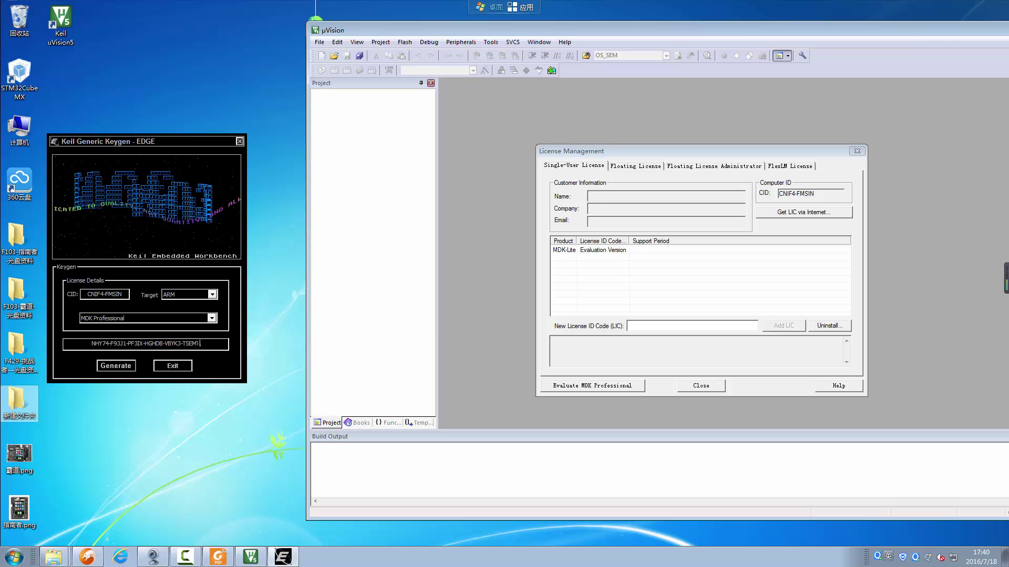
Step: Copy the generated code into the New License ID Code (LIC) field and add the license
drag(200, 343, 111, 344)
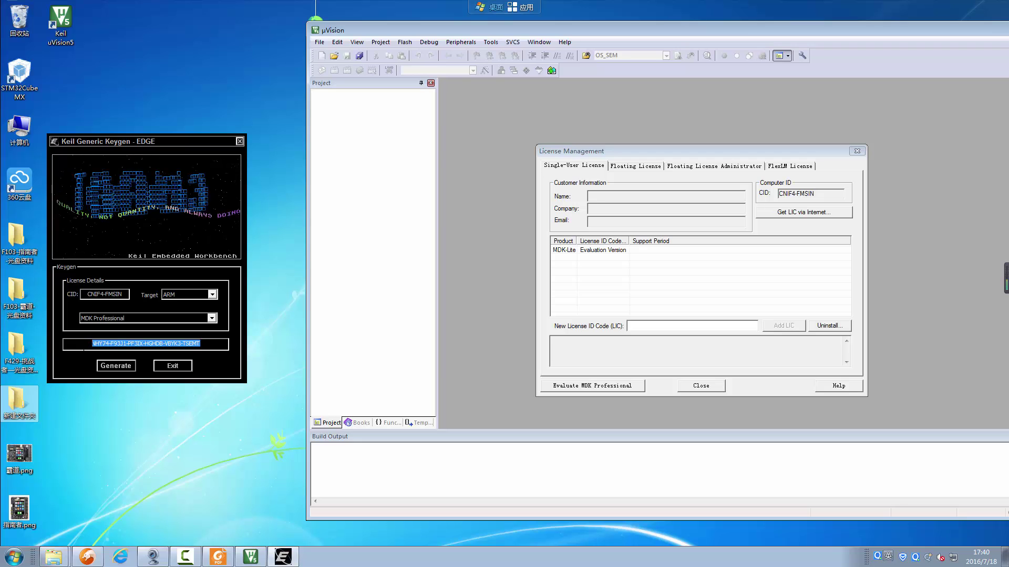
click(652, 326)
key(ctrl+v)
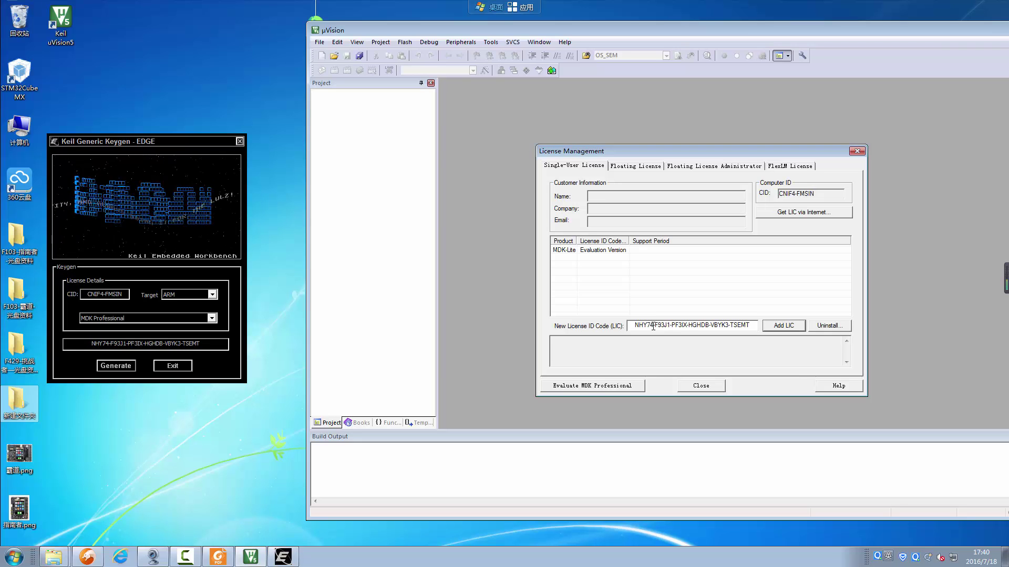
click(790, 330)
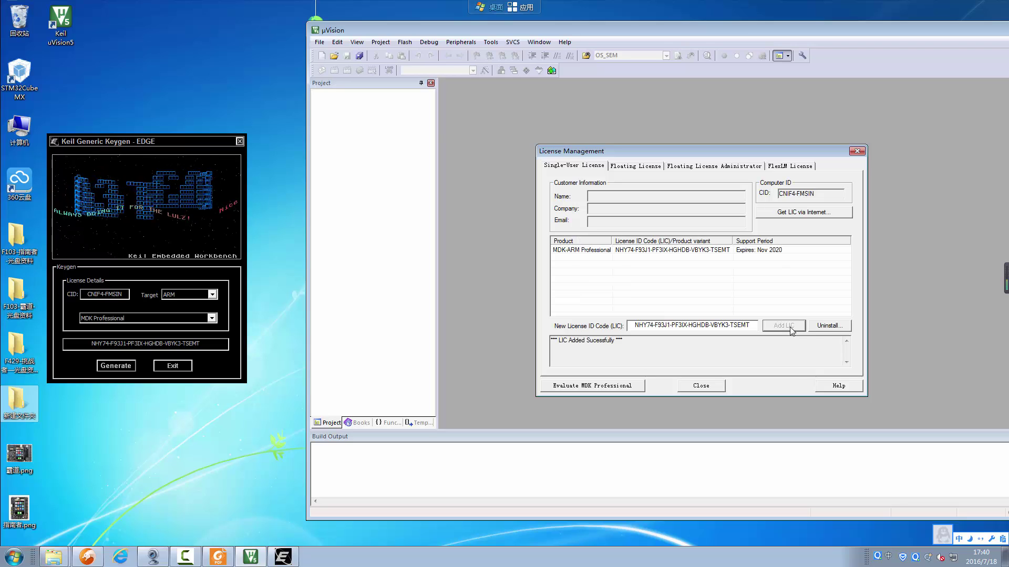
Step: Check the support period of the added MDK-ARM Professional license and close the License Management dialog
drag(763, 153, 727, 136)
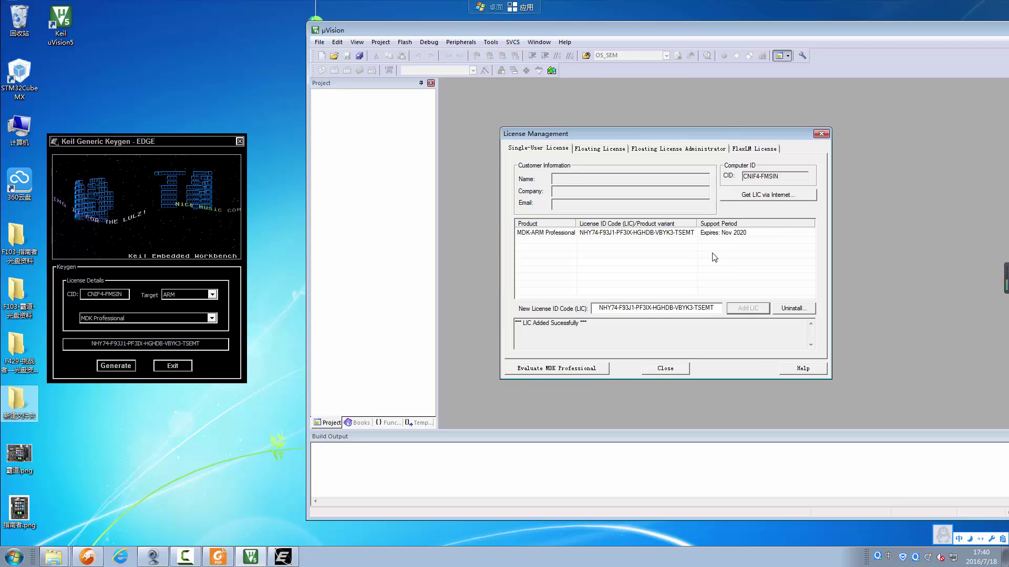
click(754, 235)
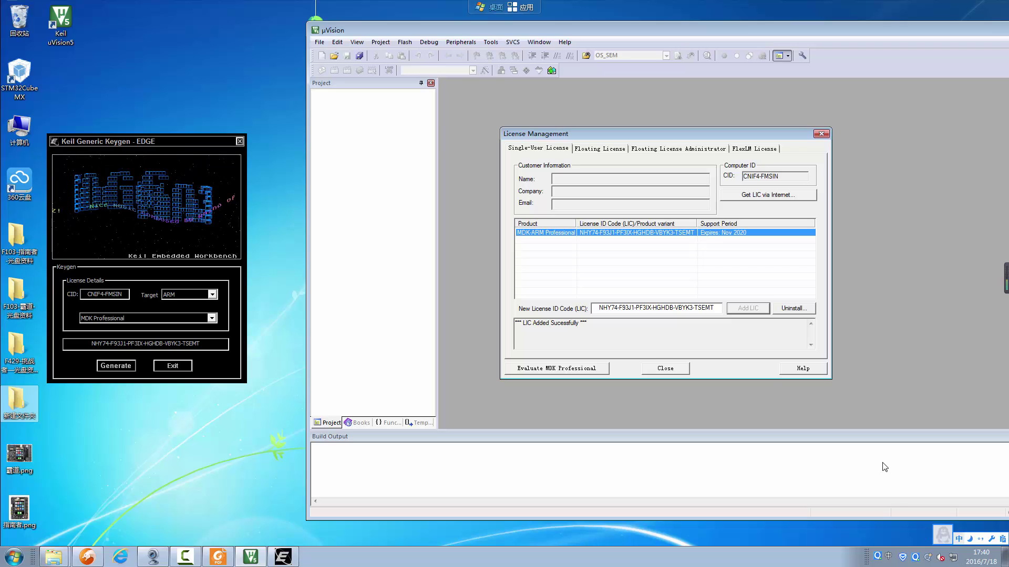
click(718, 265)
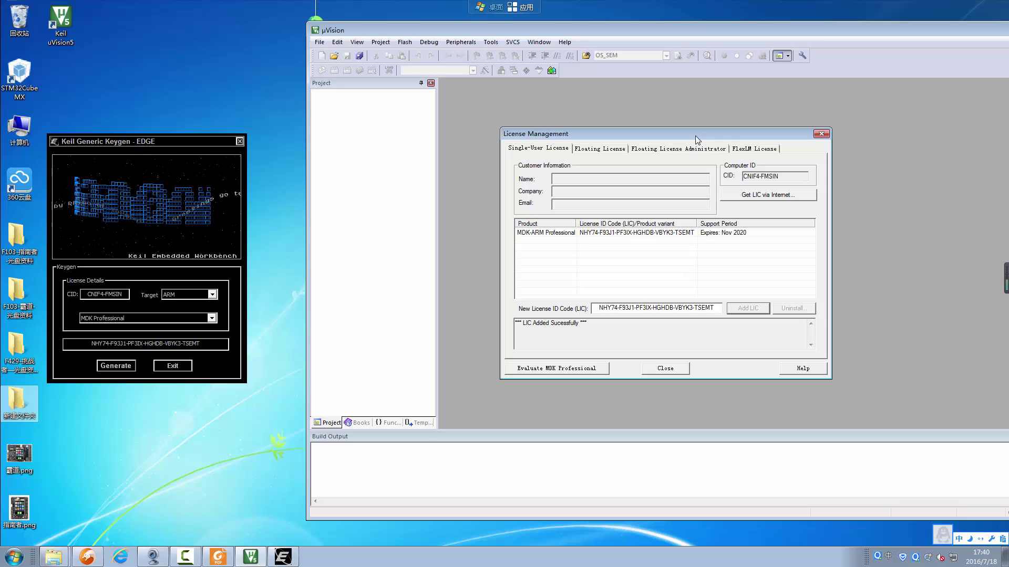
drag(696, 139, 674, 139)
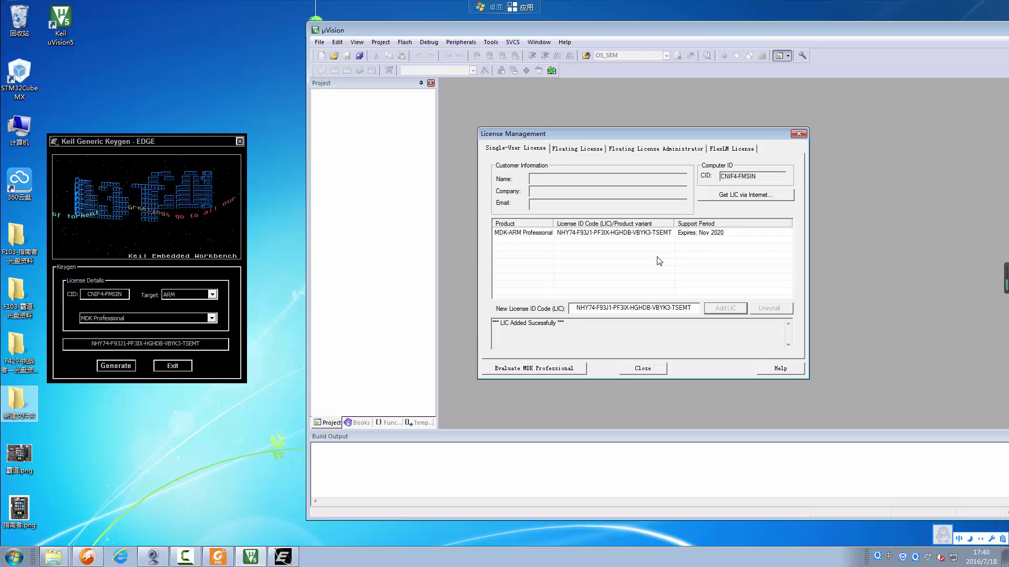
click(646, 369)
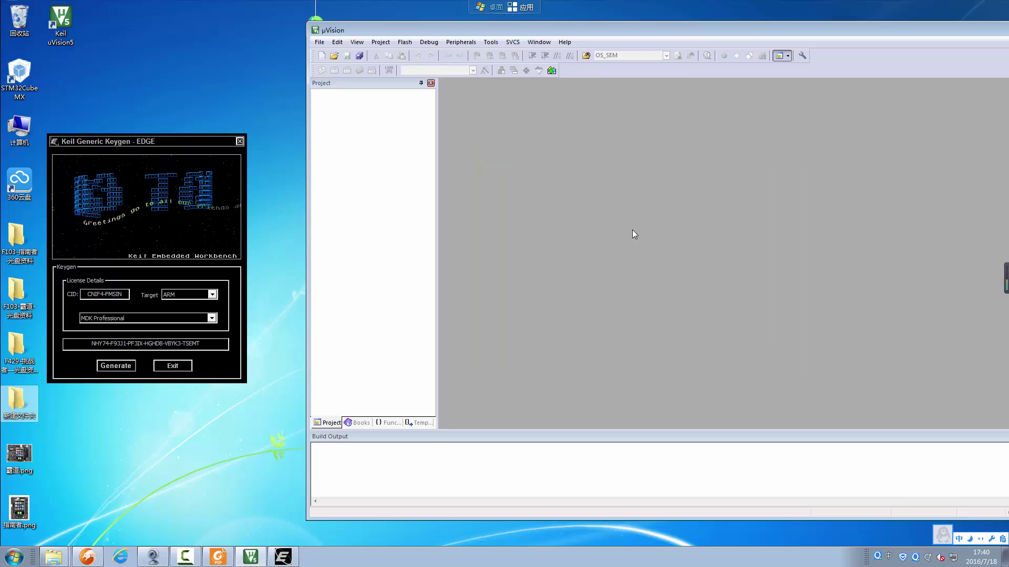
Step: Bring the whole µVision window into view on the desktop and close the Keil Generic Keygen window
drag(766, 30, 647, 30)
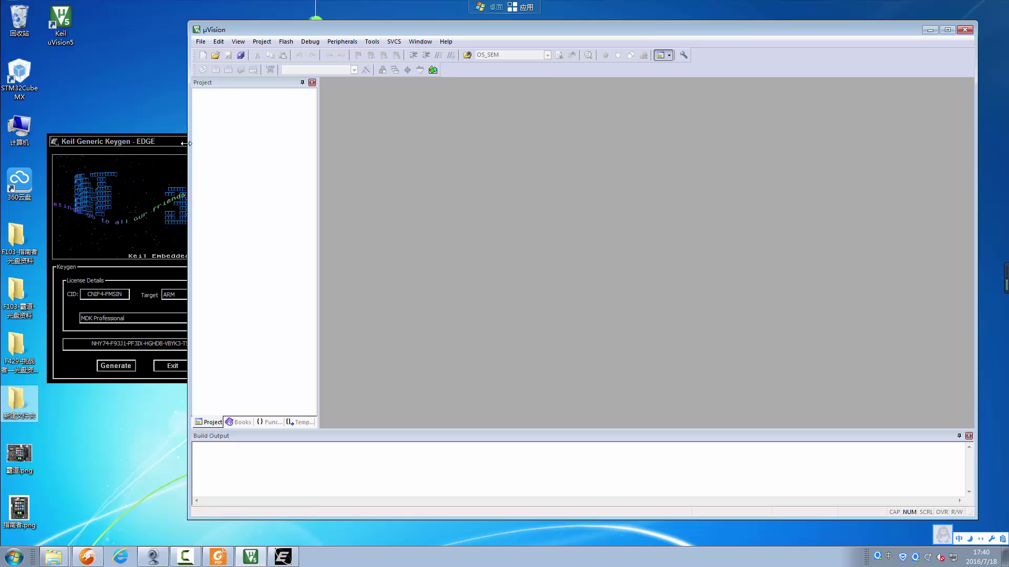
click(178, 141)
click(239, 142)
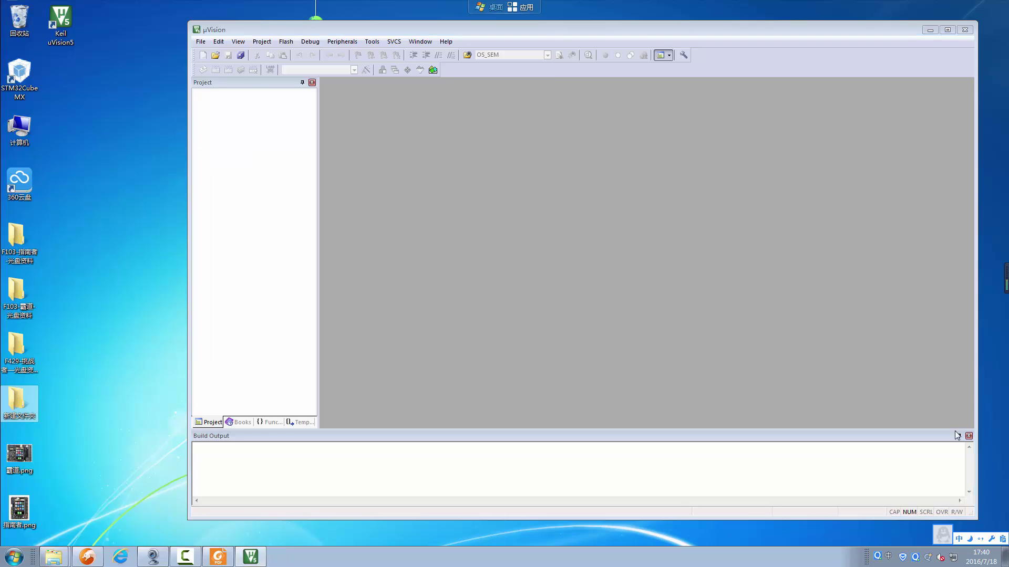
Step: Unmute the system sound and close µVision
click(940, 558)
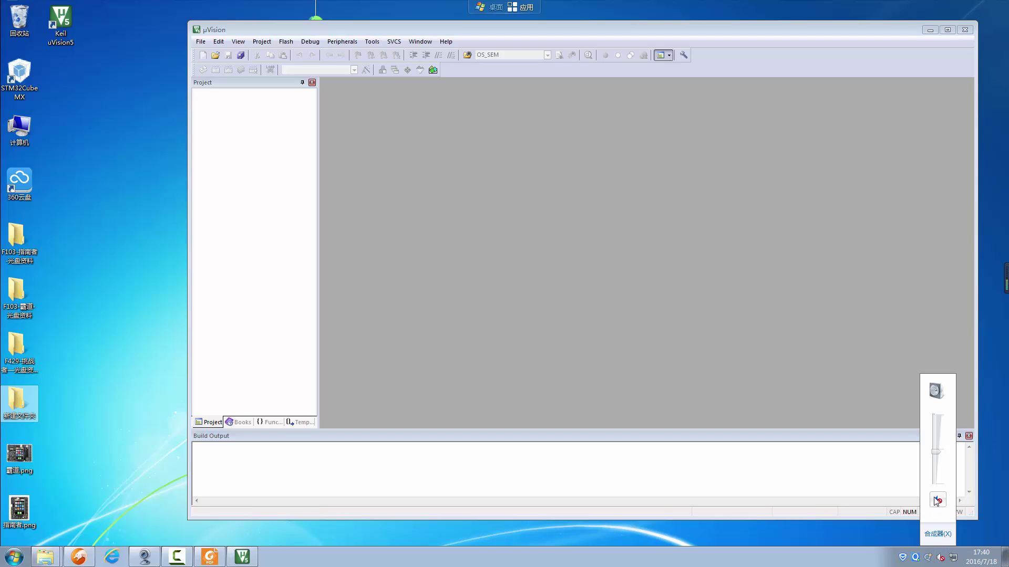
click(827, 200)
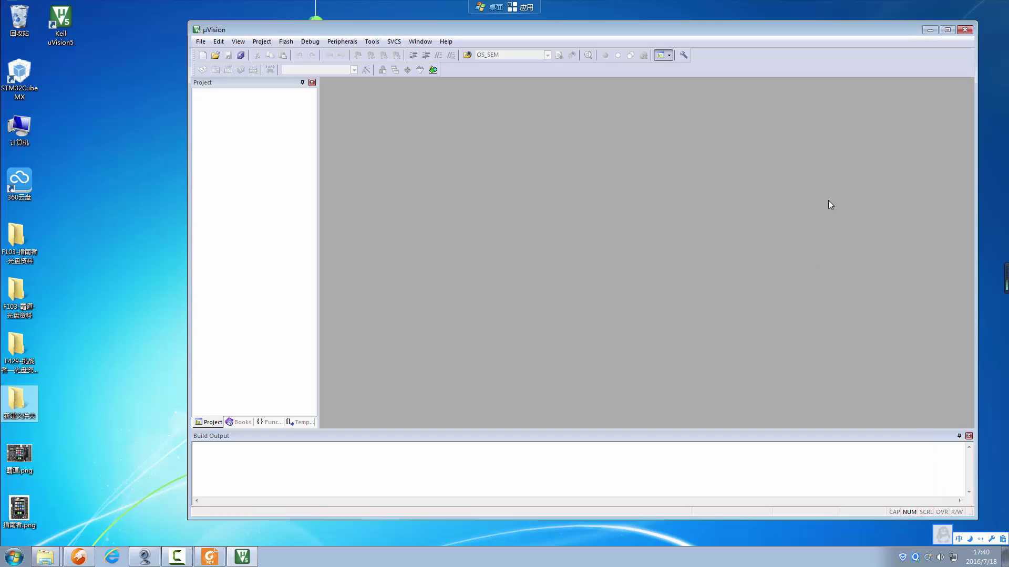
click(965, 30)
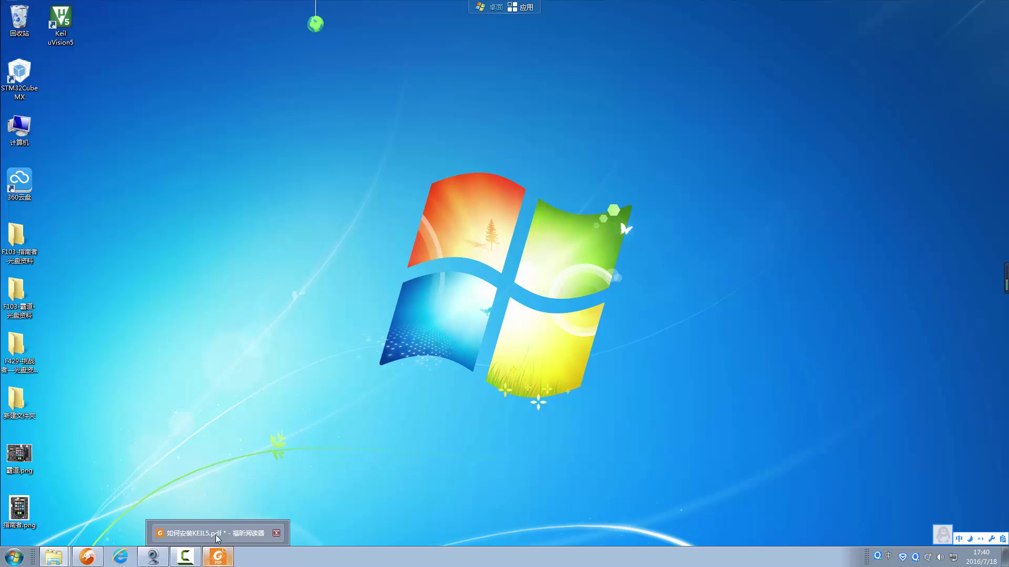
Step: Switch to 如何安装KEIL5.pdf in the Foxit reader and undo the red pen markings on page 7
click(218, 557)
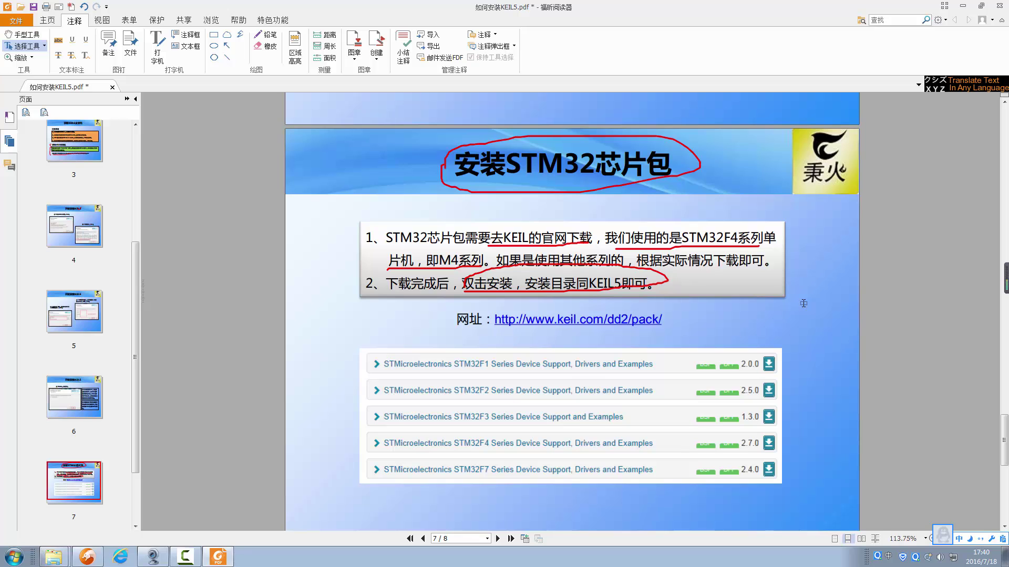
key(ctrl+z)
key(ctrl+z)
key(ctrl+z)
key(ctrl+z)
key(ctrl+z)
key(ctrl+z)
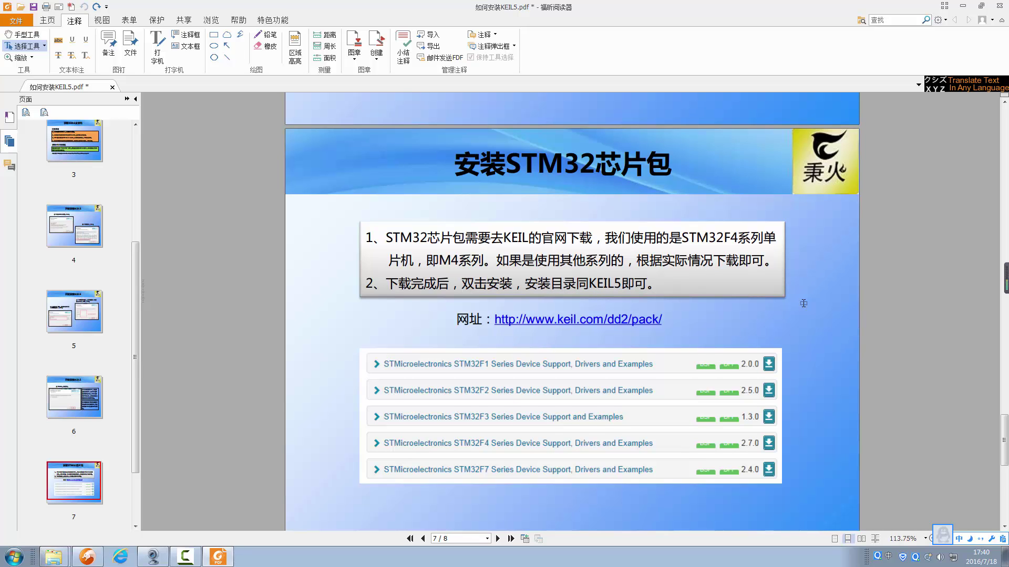
Step: Go back to the 主讲内容 outline on page 2 of the PDF and review its three topics
scroll(803, 303, up, 15)
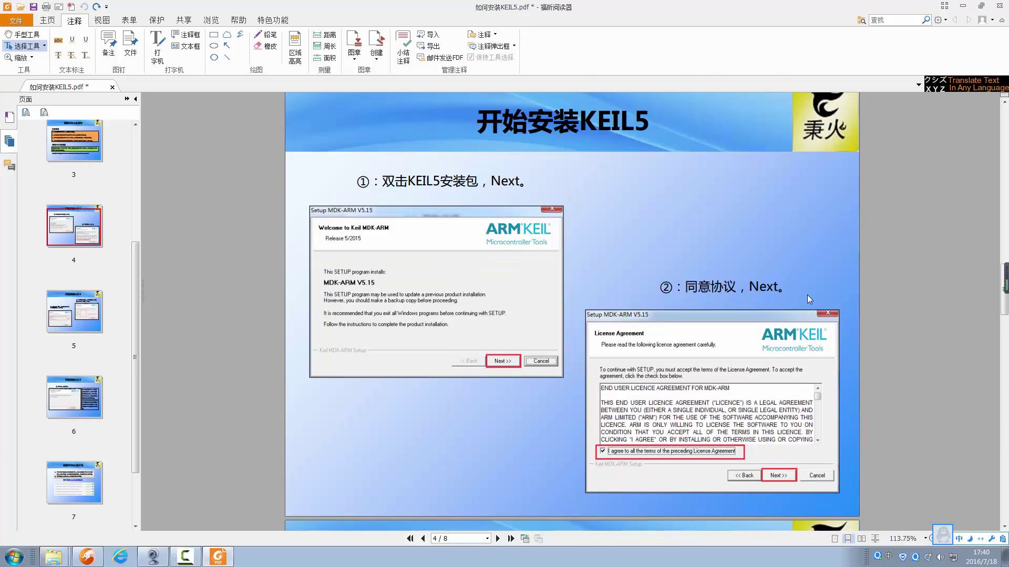
scroll(807, 295, up, 10)
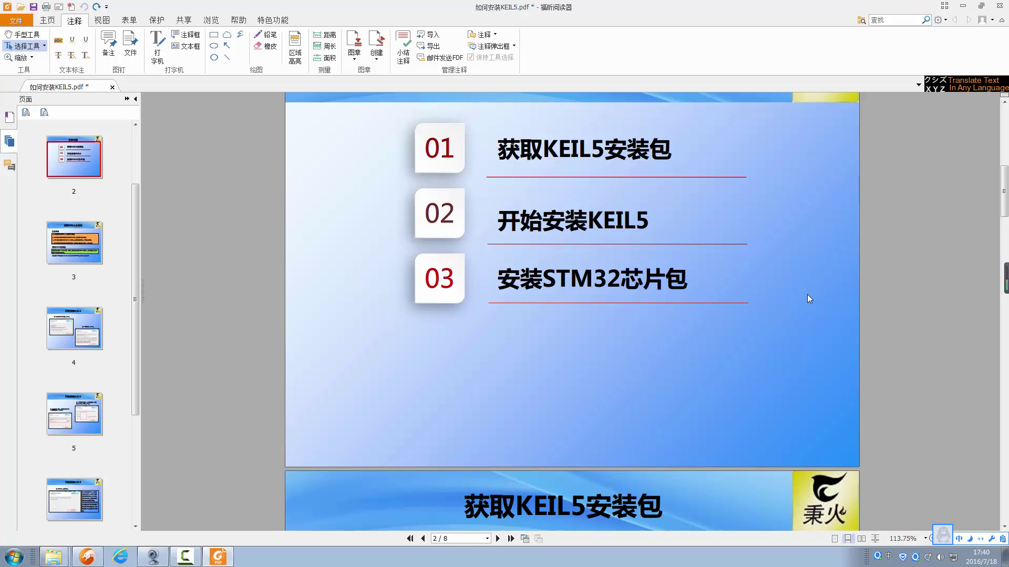
scroll(807, 299, up, 2)
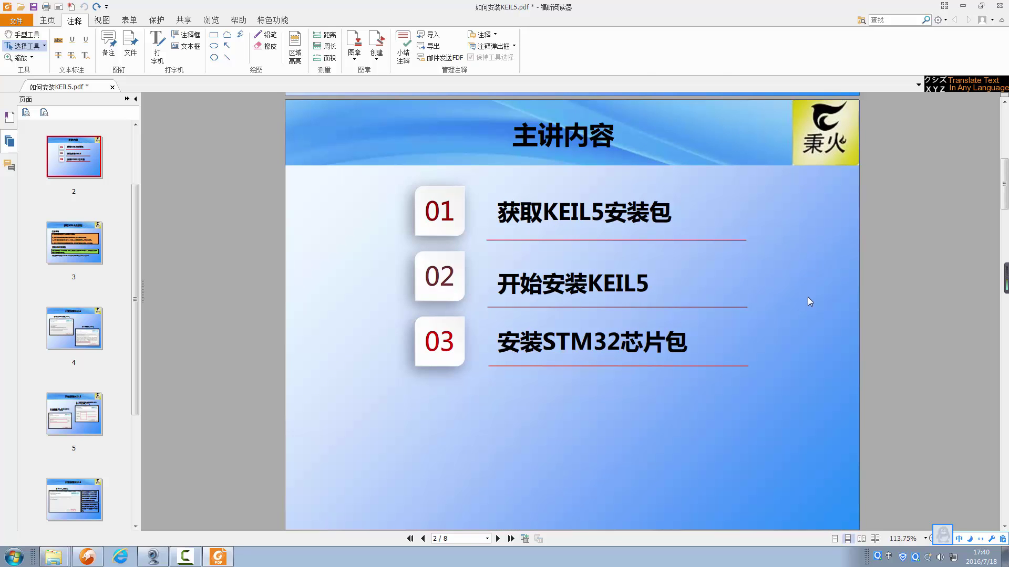